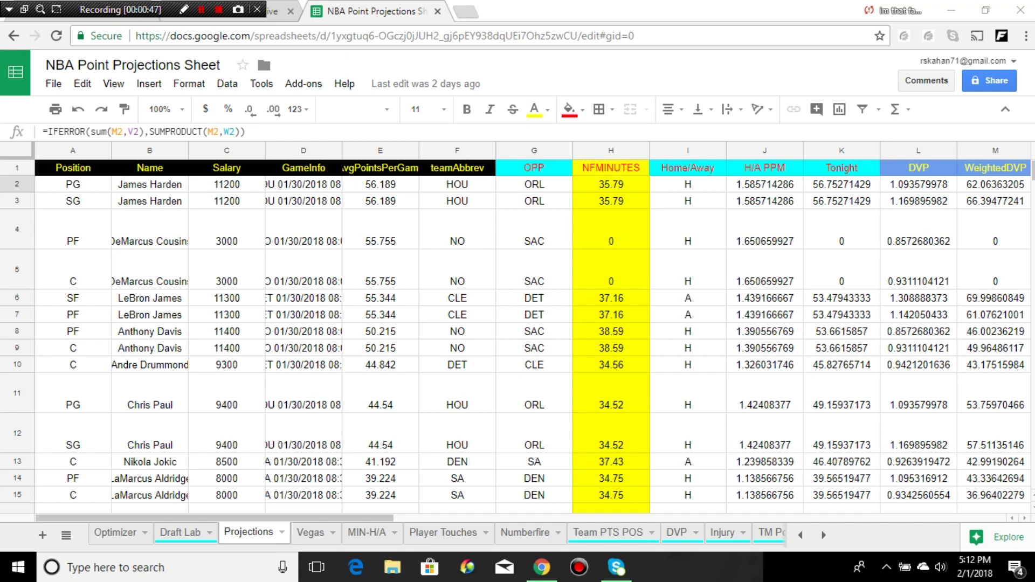
- Examine the row 2 formulas in the OPP and NFMINUTES columns of the Projections sheet
scroll(534, 334, "right", 2)
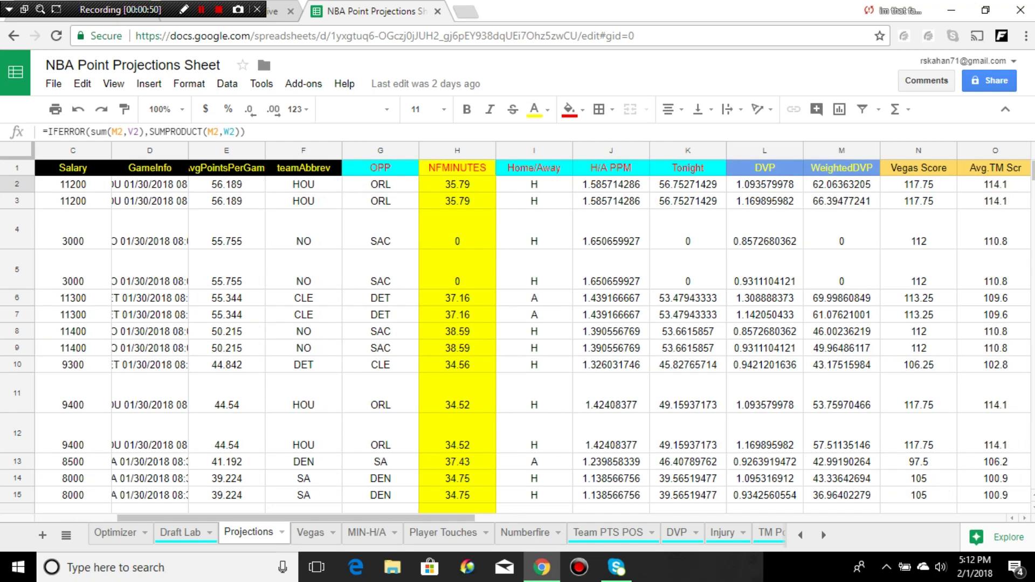
scroll(533, 334, "right", 3)
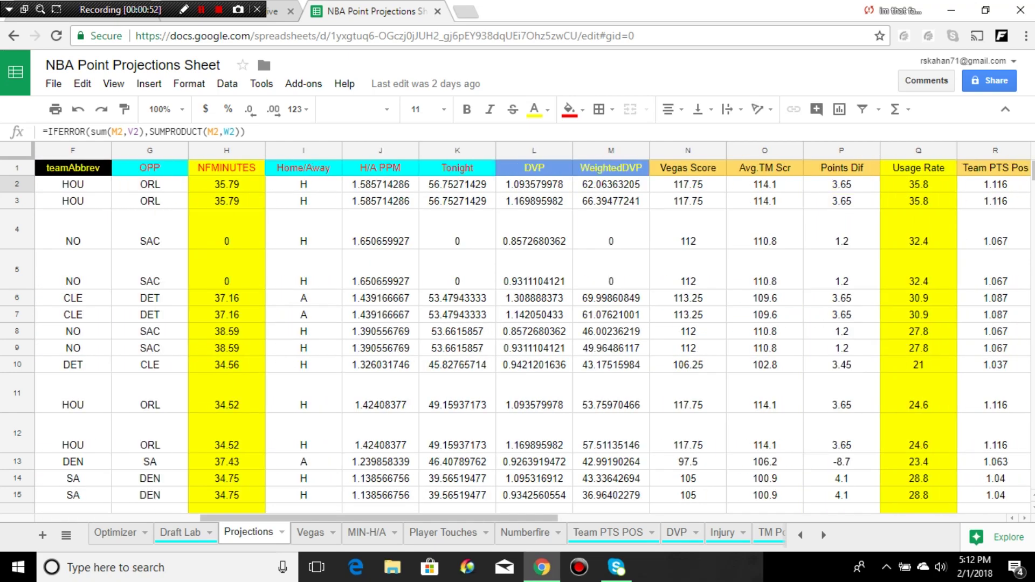
left_click(149, 184)
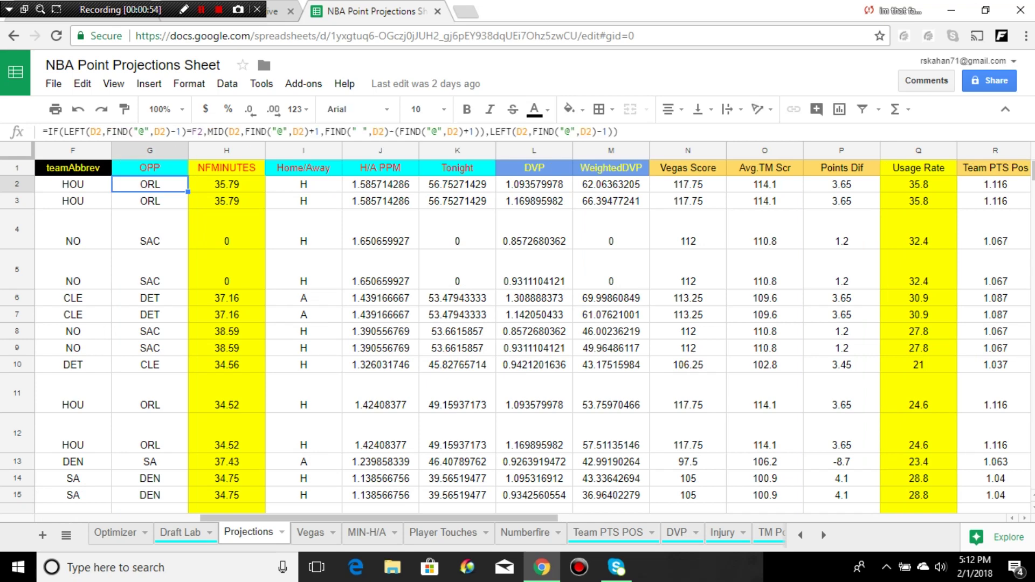
left_click(226, 183)
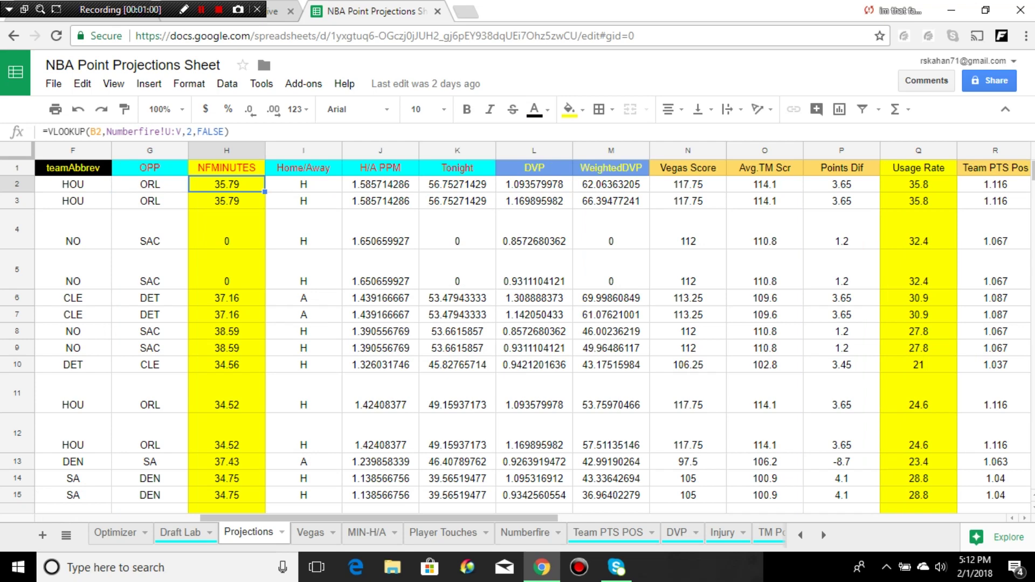
left_click(226, 201)
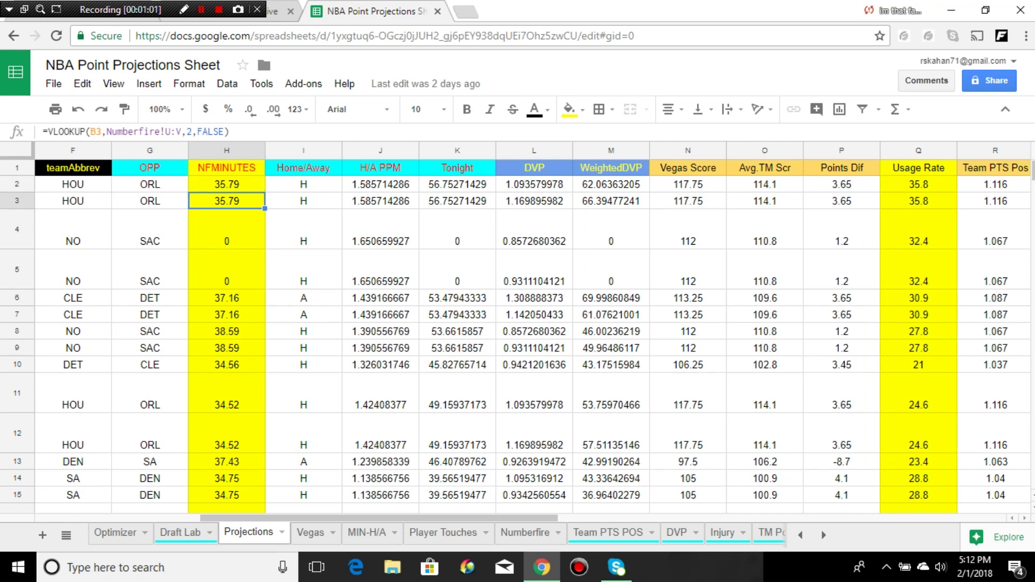
left_click(150, 183)
left_click(226, 183)
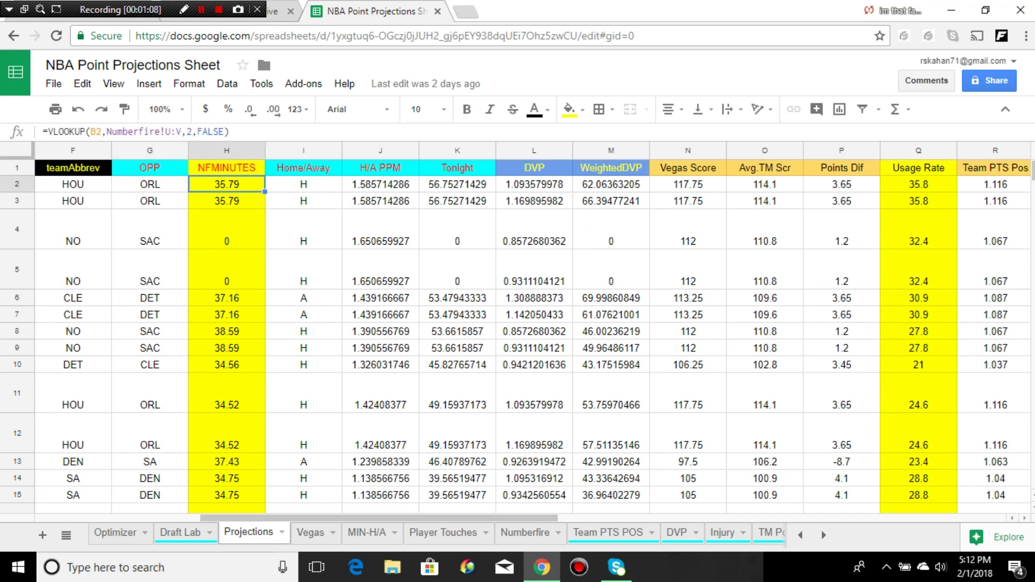
- Inspect the row 2 Home/Away, H/A PPM and Tonight formulas, consulting the Vegas and MIN-H/A source sheets
left_click(303, 183)
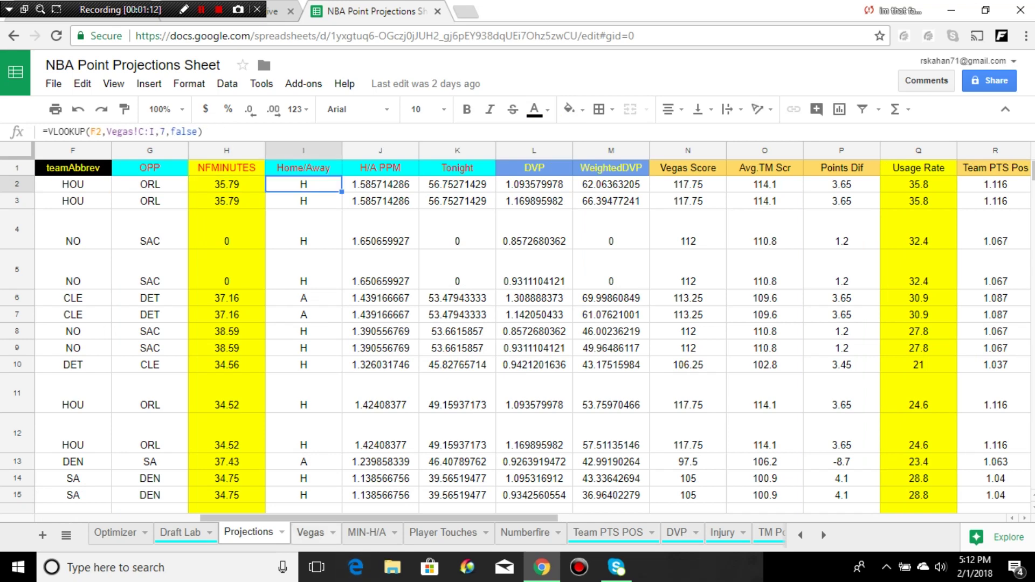
left_click(310, 532)
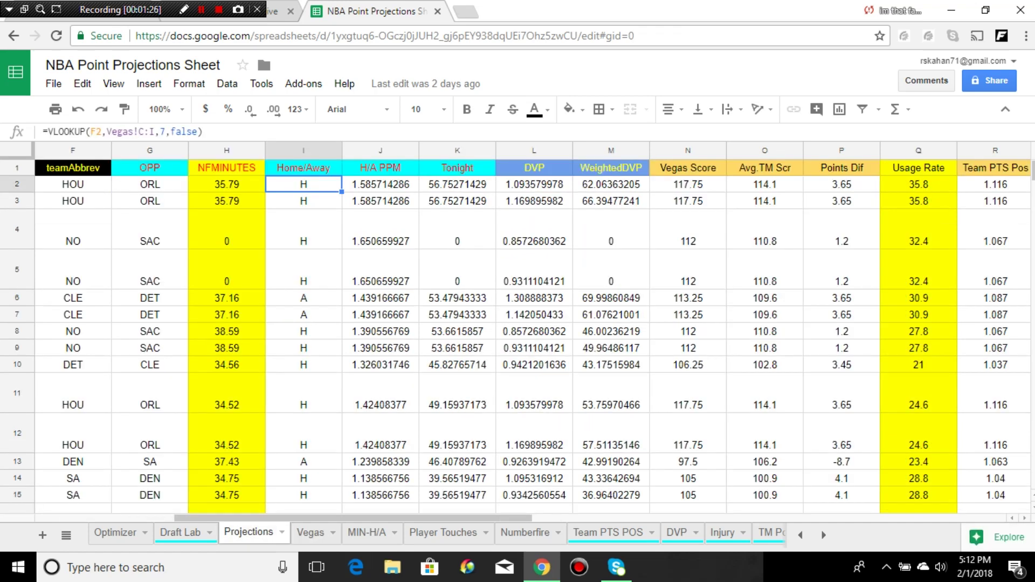
left_click(380, 184)
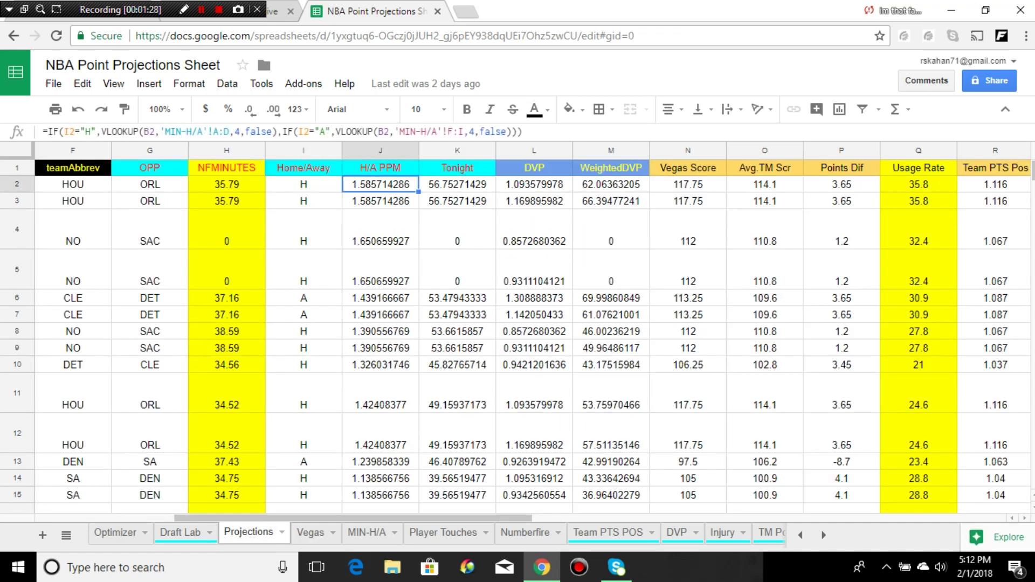
left_click(366, 531)
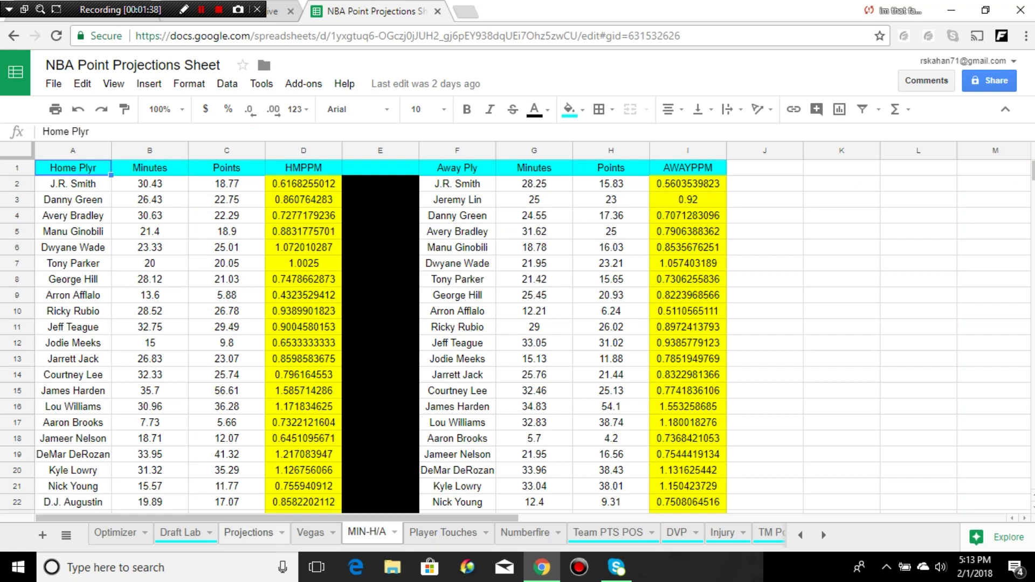
left_click(248, 532)
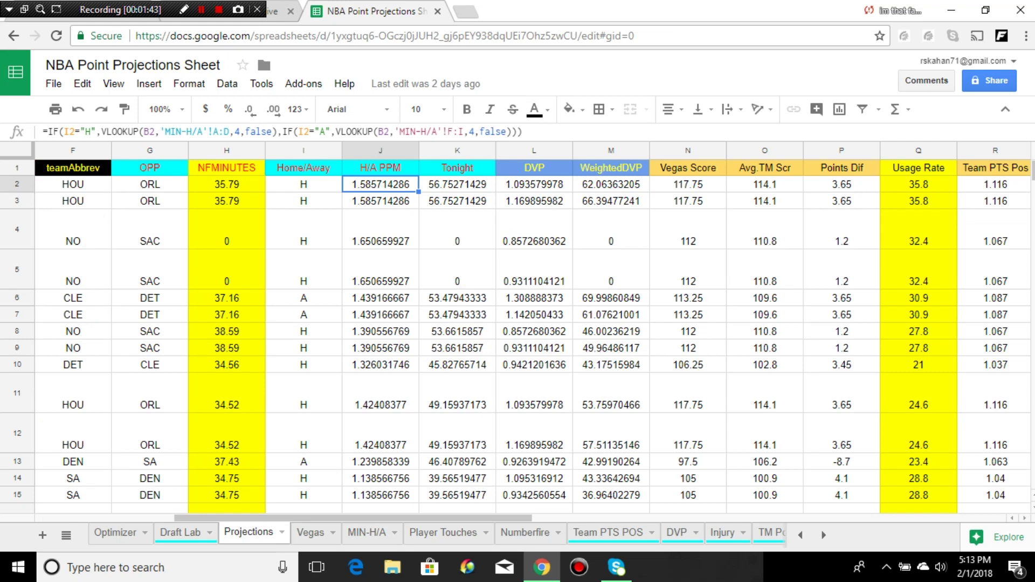
left_click(457, 183)
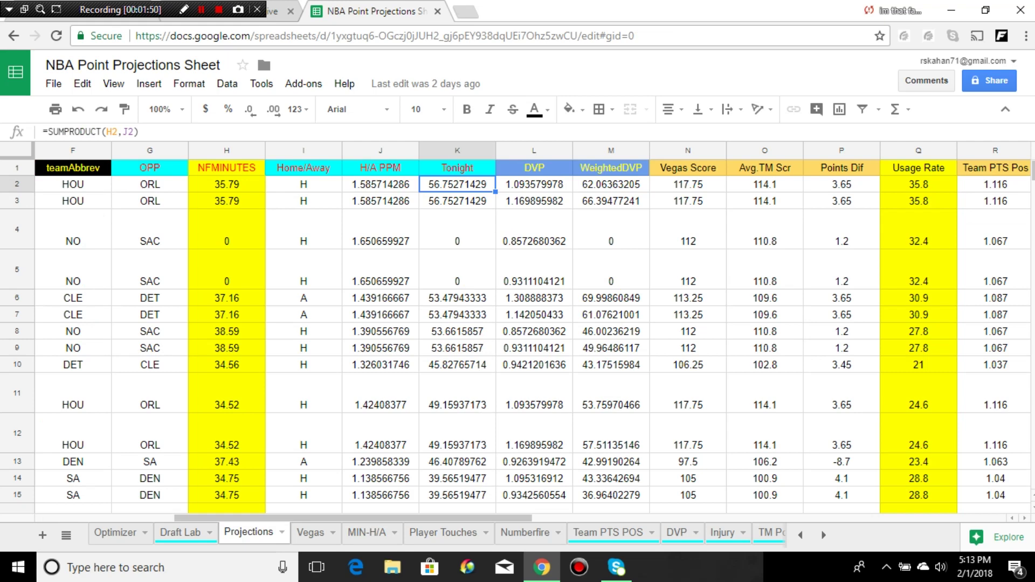
- Inspect the DVP formula in row 2, review the position tables on the DVP sheet, and return to Projections
left_click(533, 183)
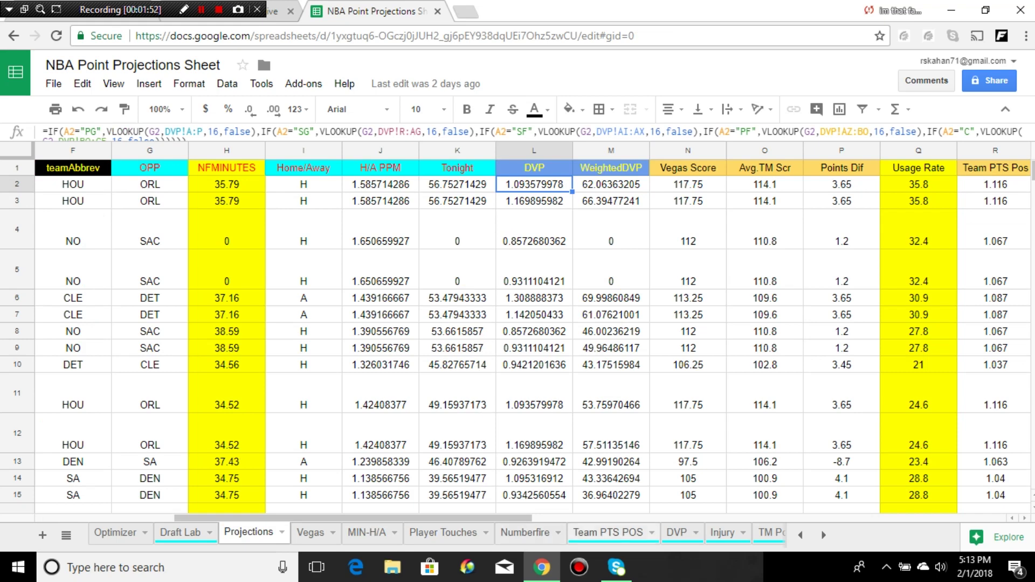
left_click(823, 534)
left_click(823, 535)
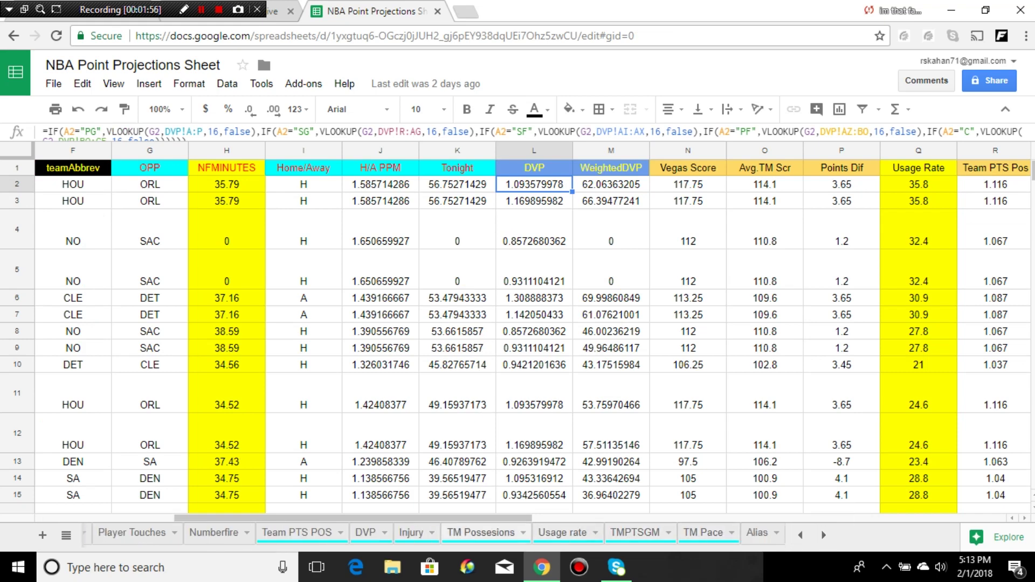
left_click(367, 532)
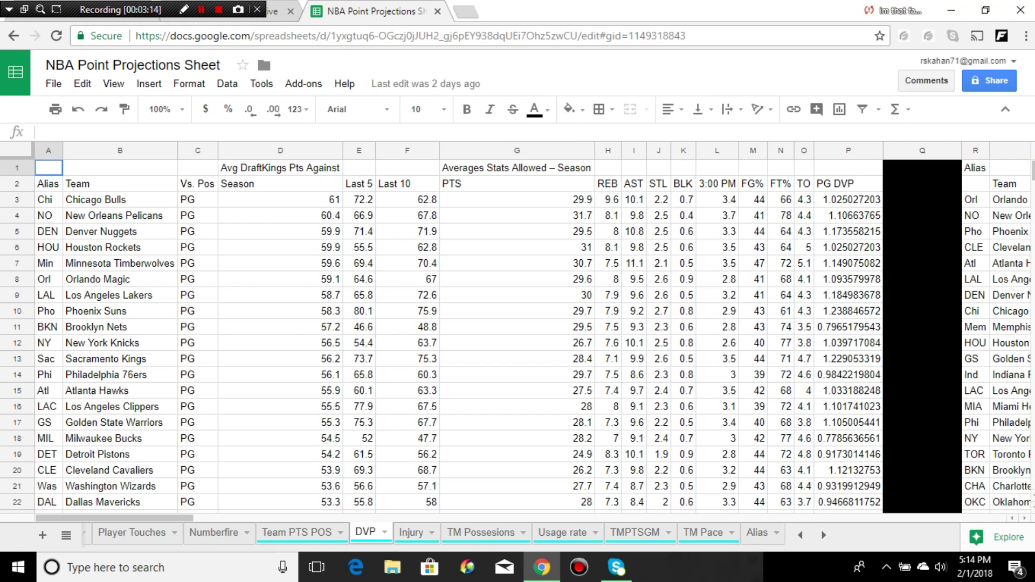
scroll(532, 332, "right", 1)
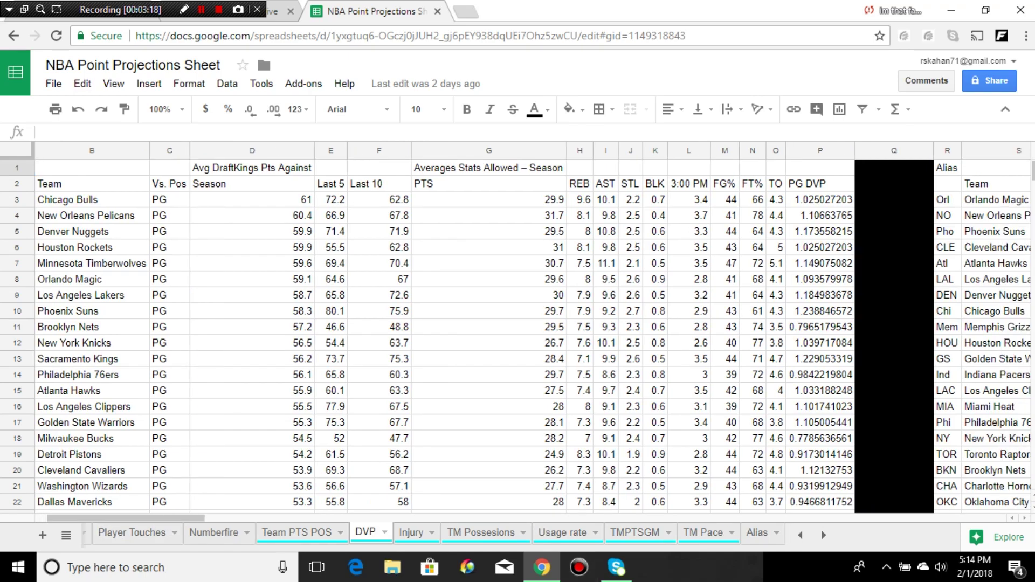
scroll(533, 332, "right", 5)
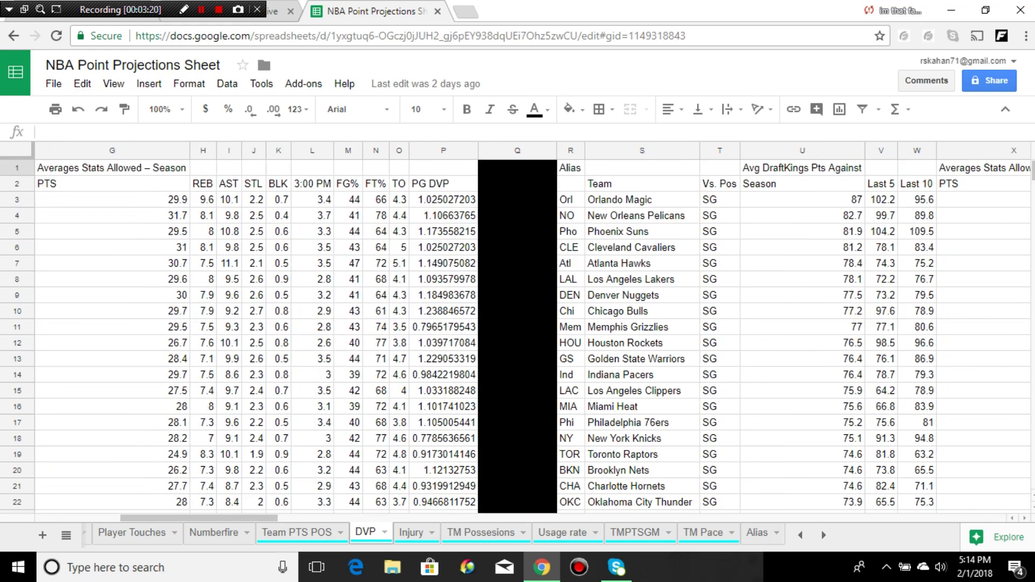
scroll(533, 331, "right", 10)
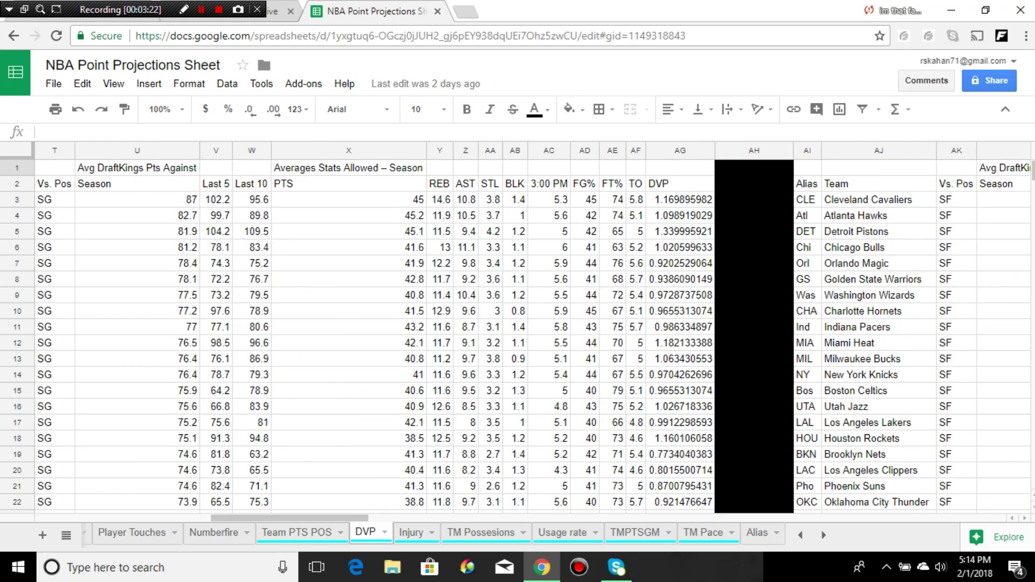
scroll(532, 331, "left", 15)
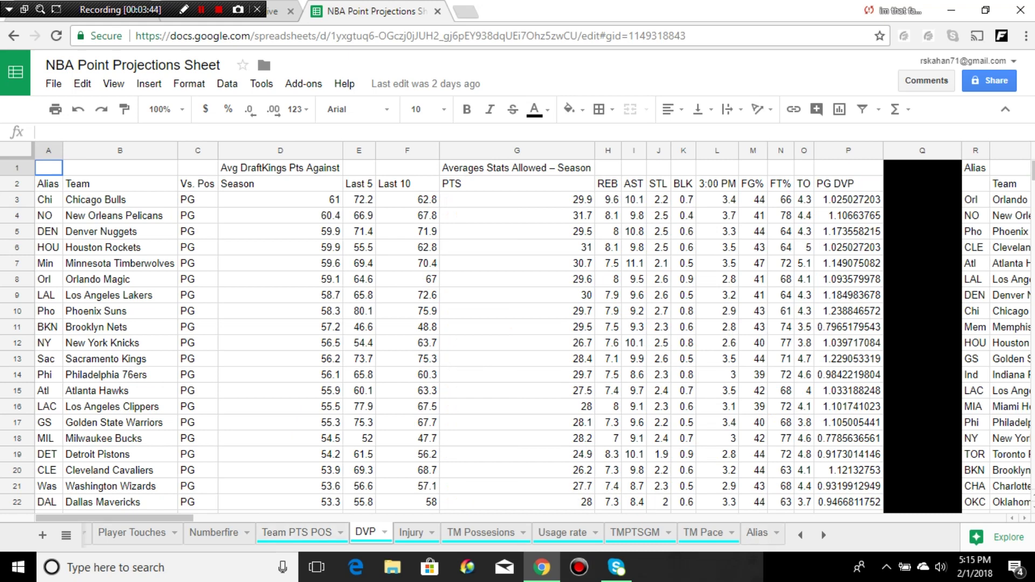
left_click(800, 534)
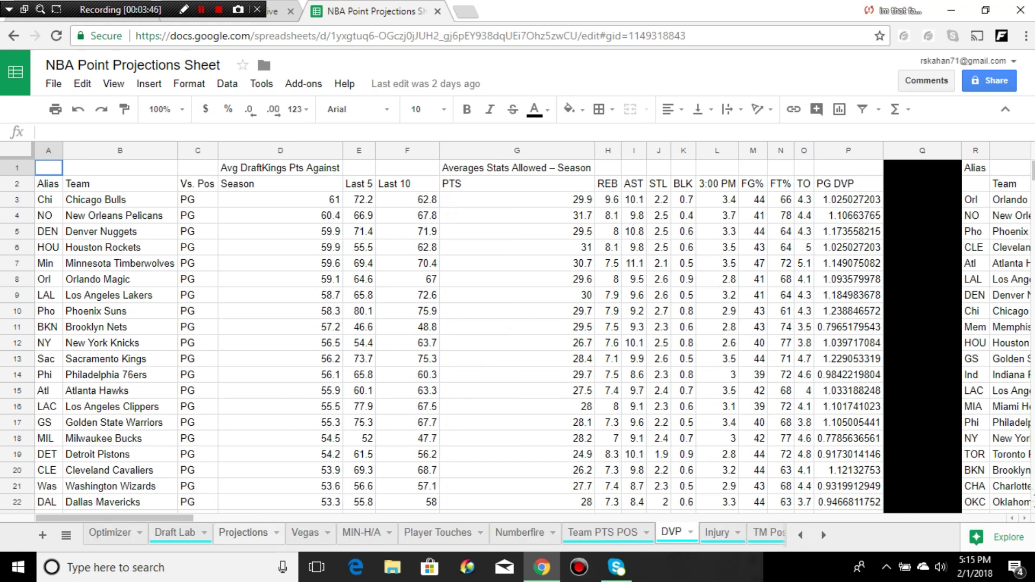
left_click(244, 533)
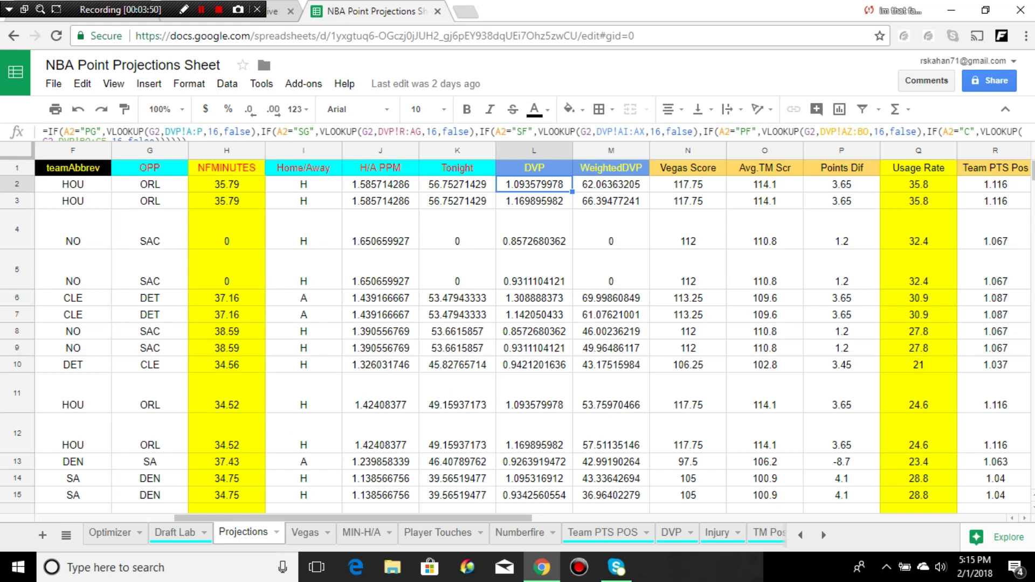
- Examine the row 2 formulas for WeightedDVP, Vegas Score, Avg.TM Scr and Points Dif
left_click(611, 184)
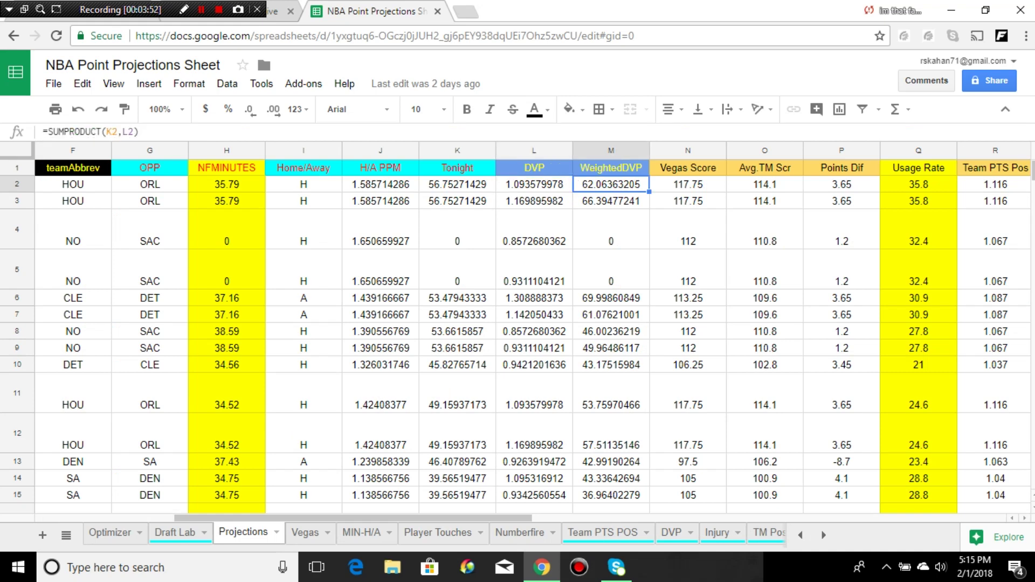
scroll(533, 334, "right", 3)
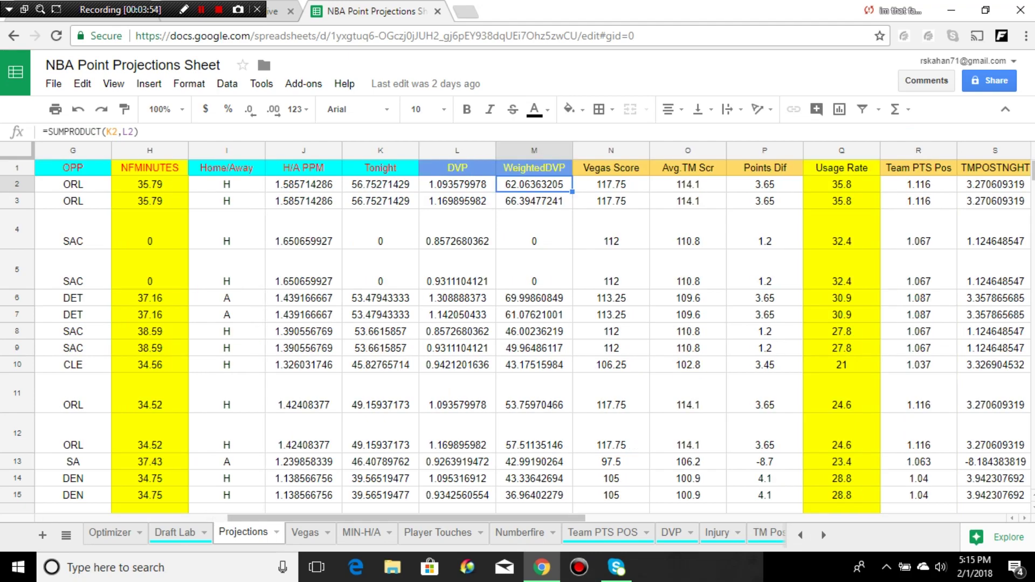
scroll(534, 334, "right", 3)
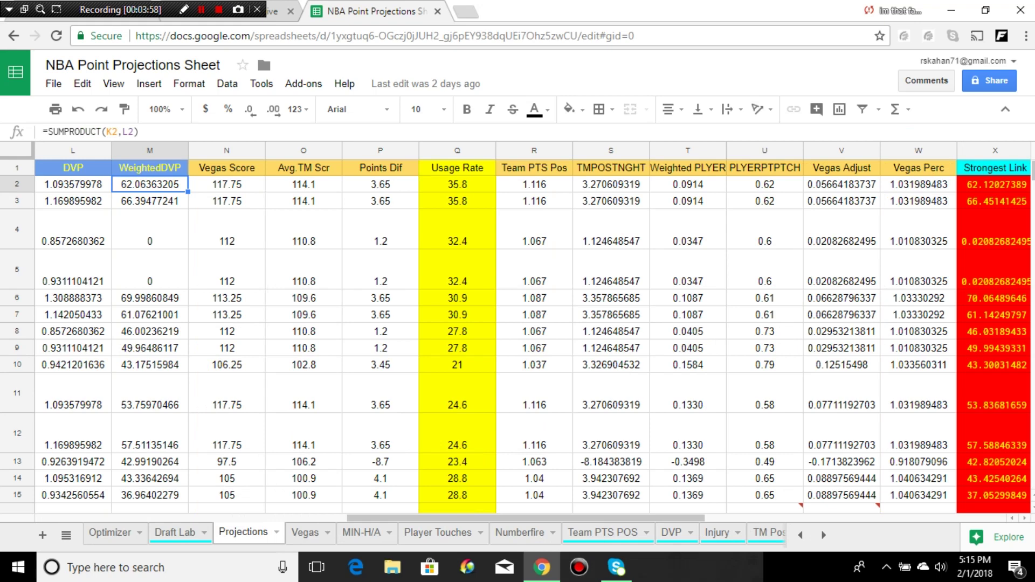
left_click(226, 184)
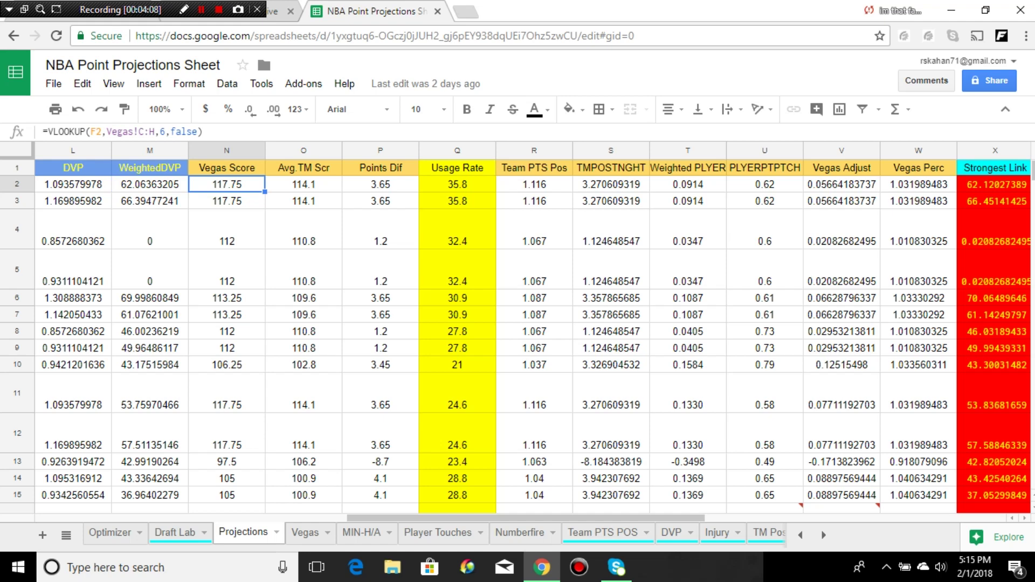
left_click(303, 184)
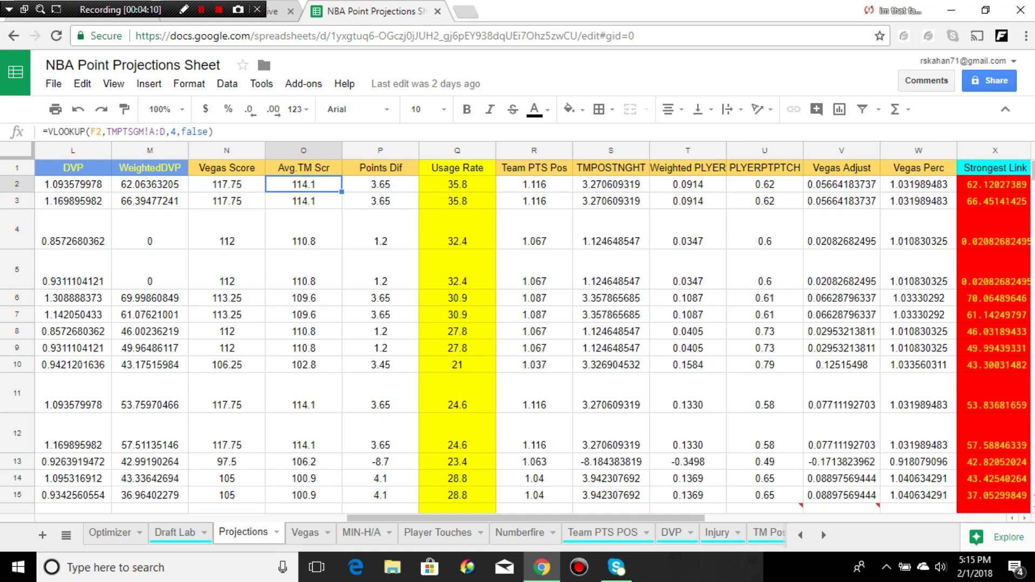
left_click(380, 184)
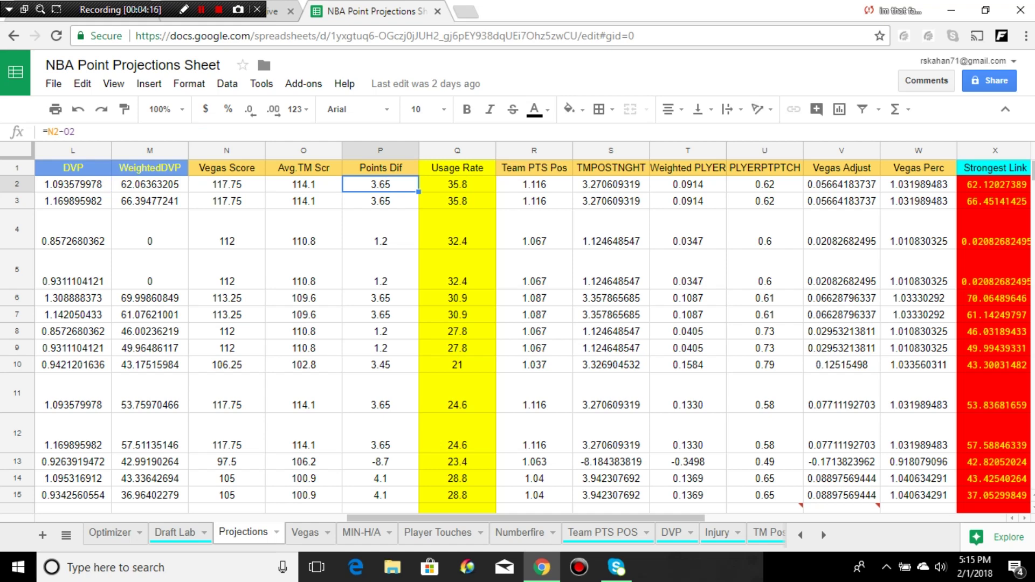
- Examine the row 2 formulas from Team PTS Pos through Vegas Perc, including TMPOSTNGHT, Weighted PLYER, PLYERPTPTCH and Vegas Adjust
left_click(534, 184)
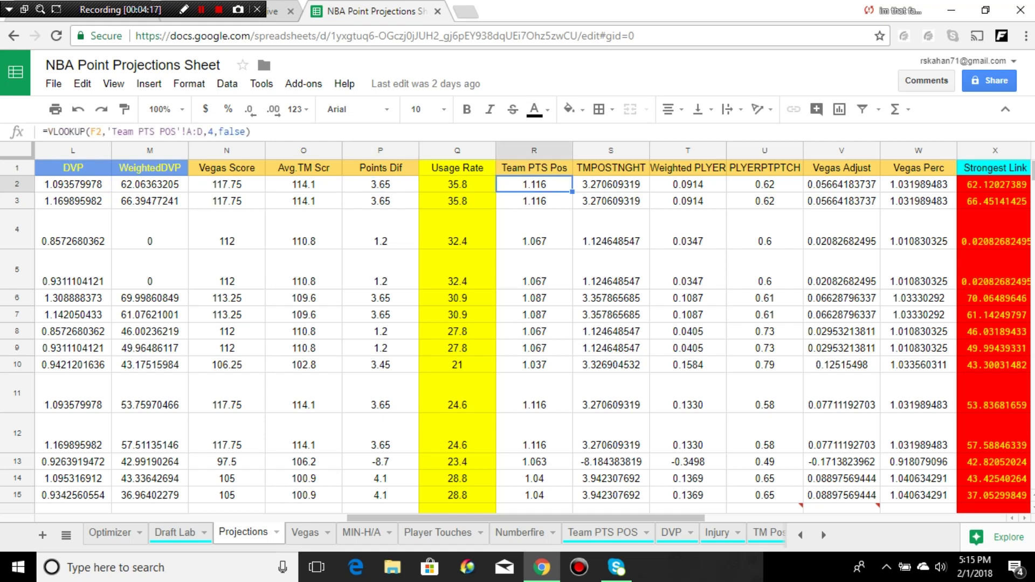
left_click(611, 184)
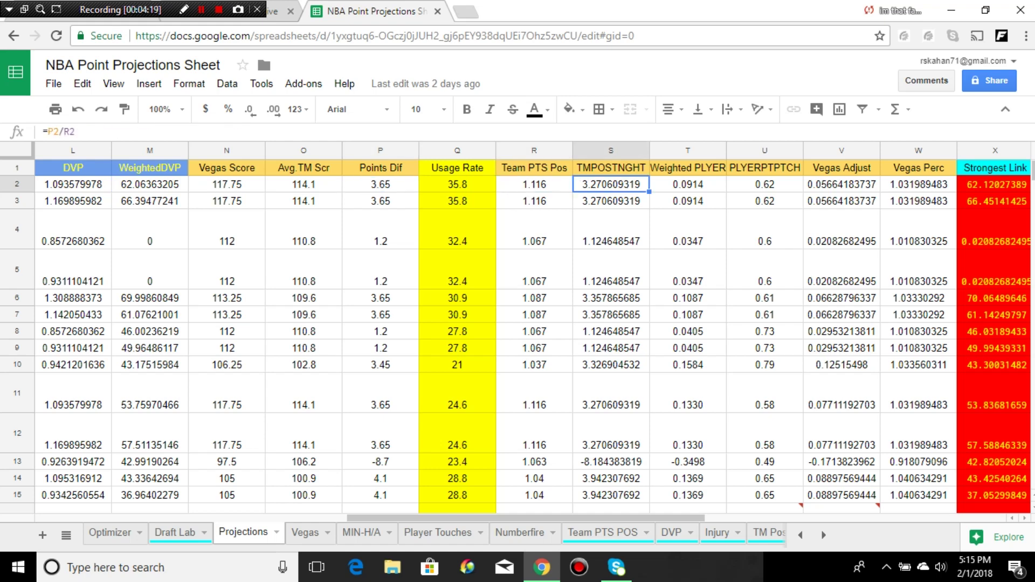
left_click(688, 184)
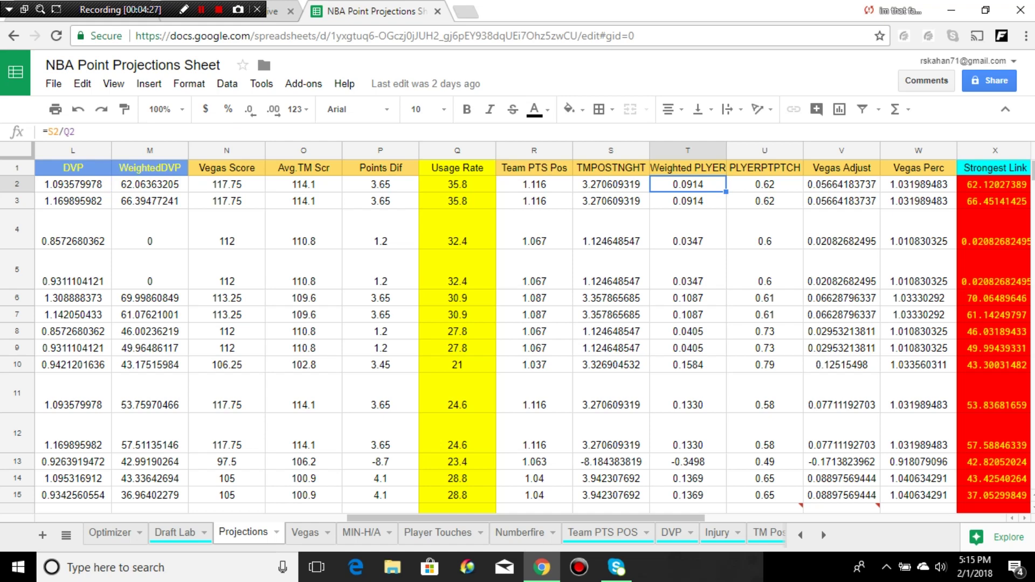
left_click(765, 184)
left_click(841, 183)
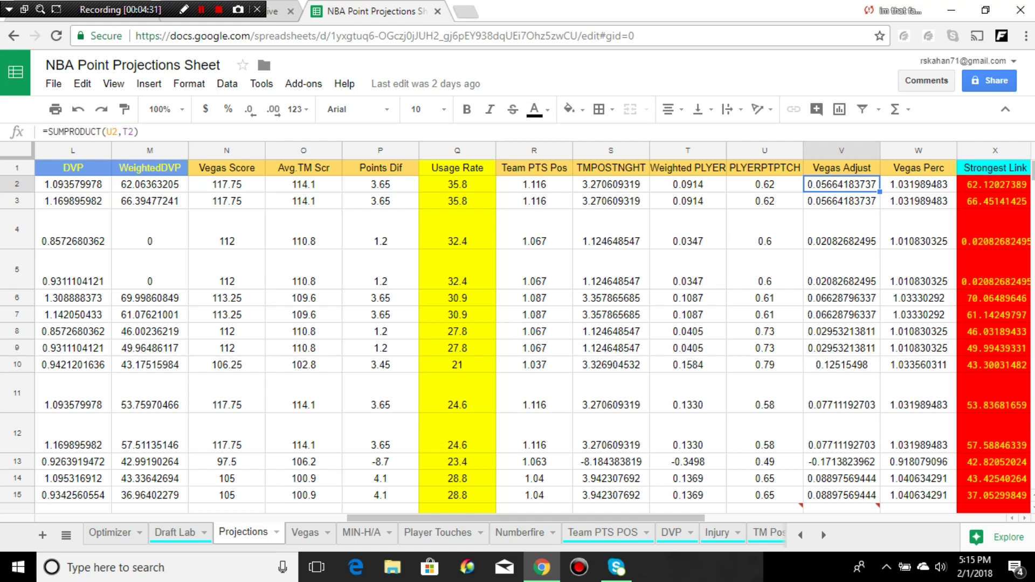
left_click(764, 183)
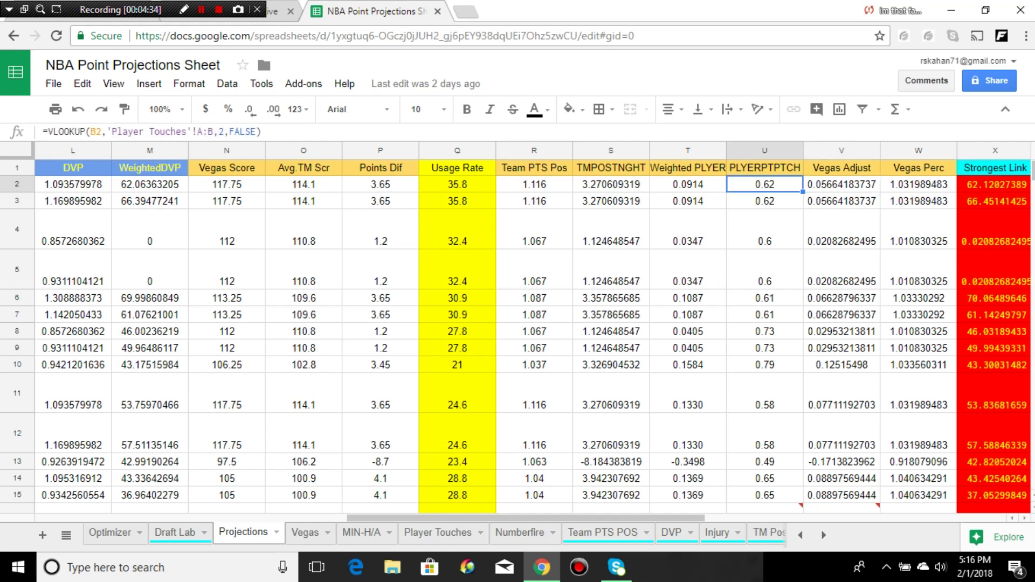
left_click(687, 184)
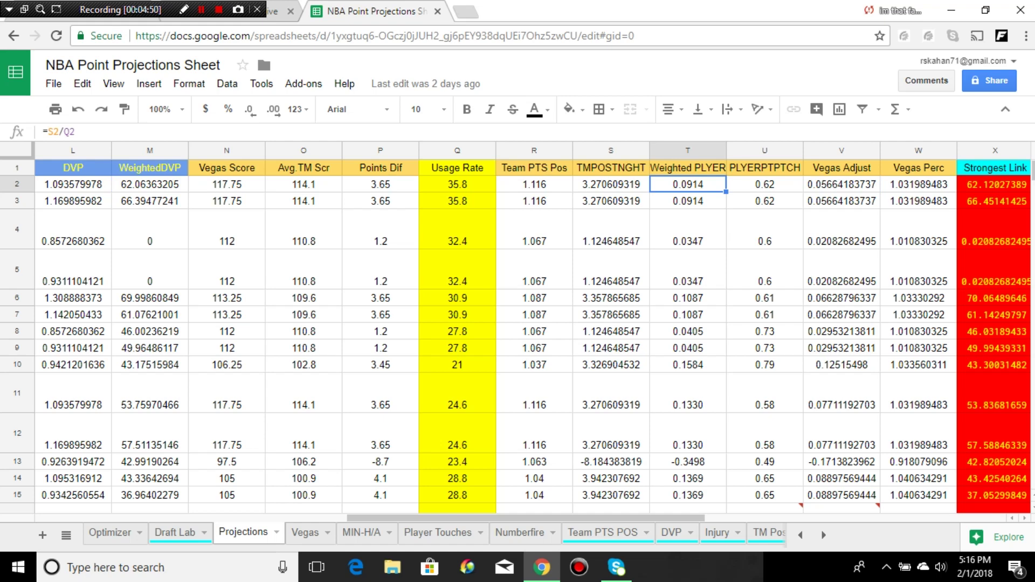
left_click(842, 183)
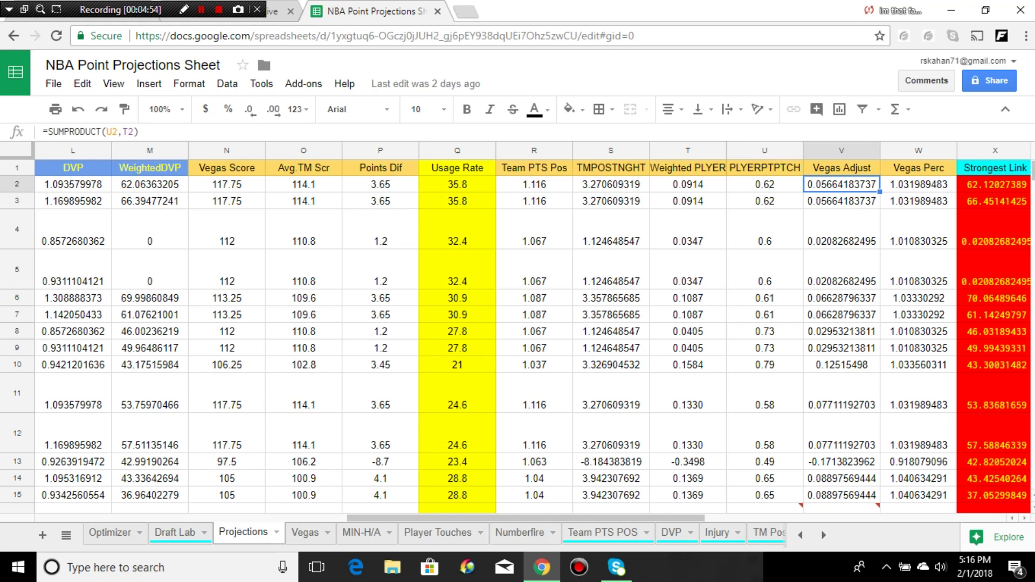
left_click(918, 184)
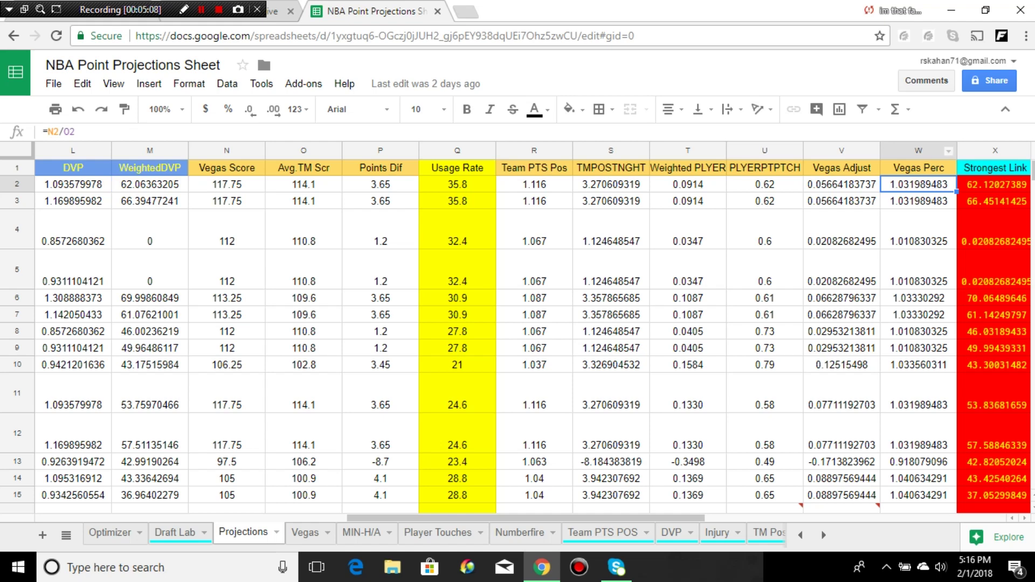
- Examine the row 2 Strongest Link formula together with the Vegas Adjust and Vegas Perc formulas it references
left_click(918, 151)
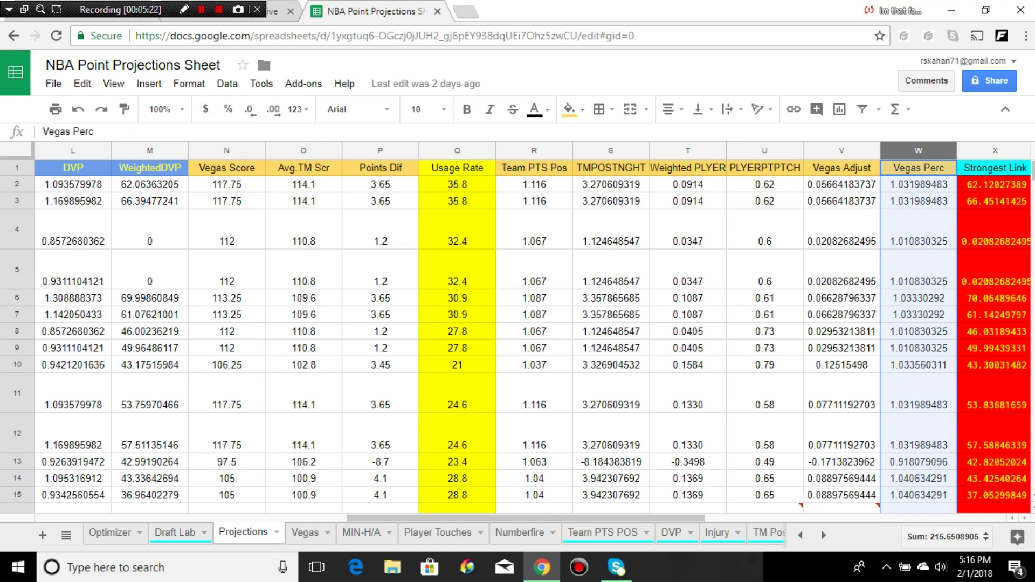
left_click(842, 184)
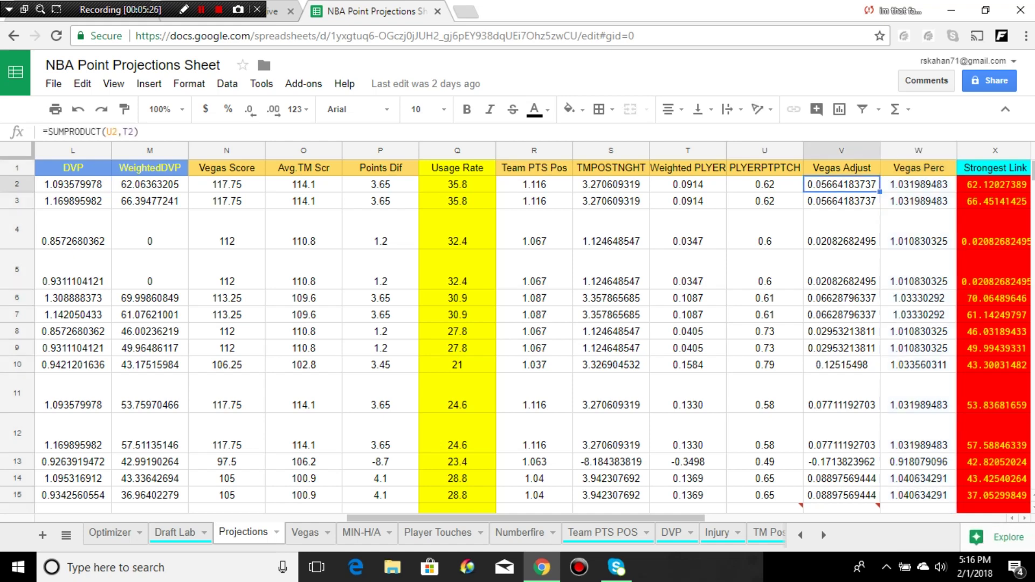
left_click(995, 183)
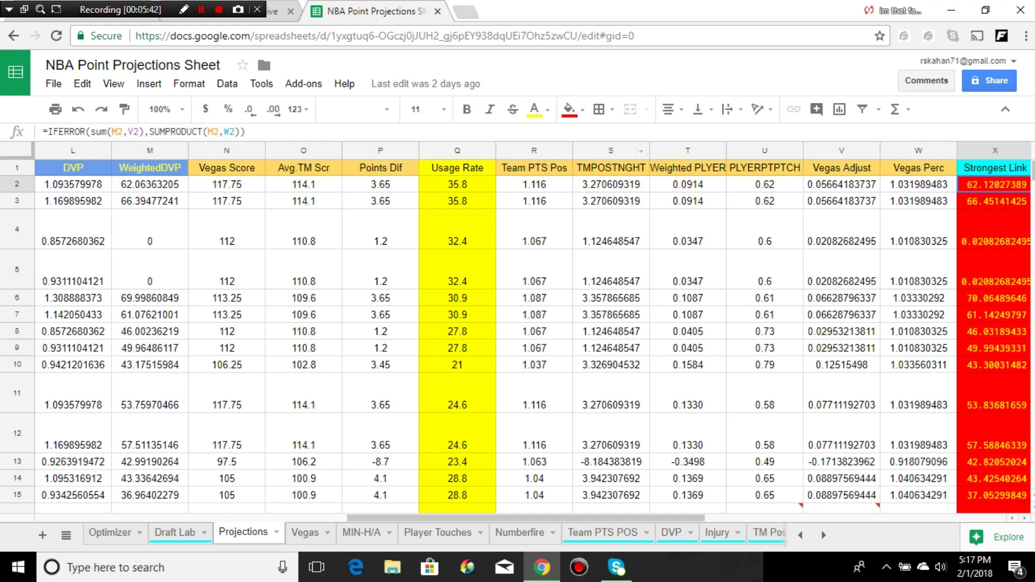
left_click(918, 184)
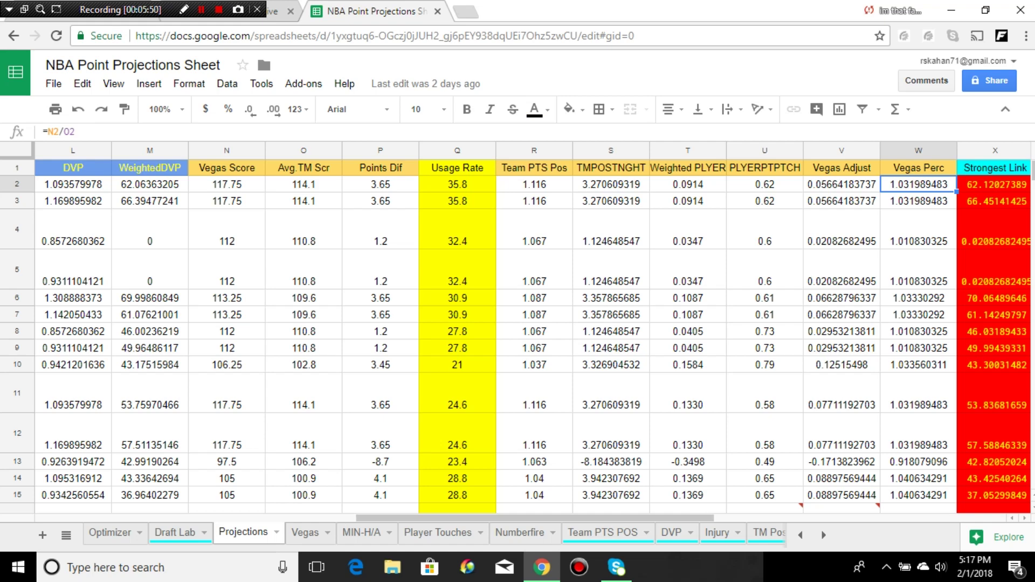
scroll(533, 334, "right", 5)
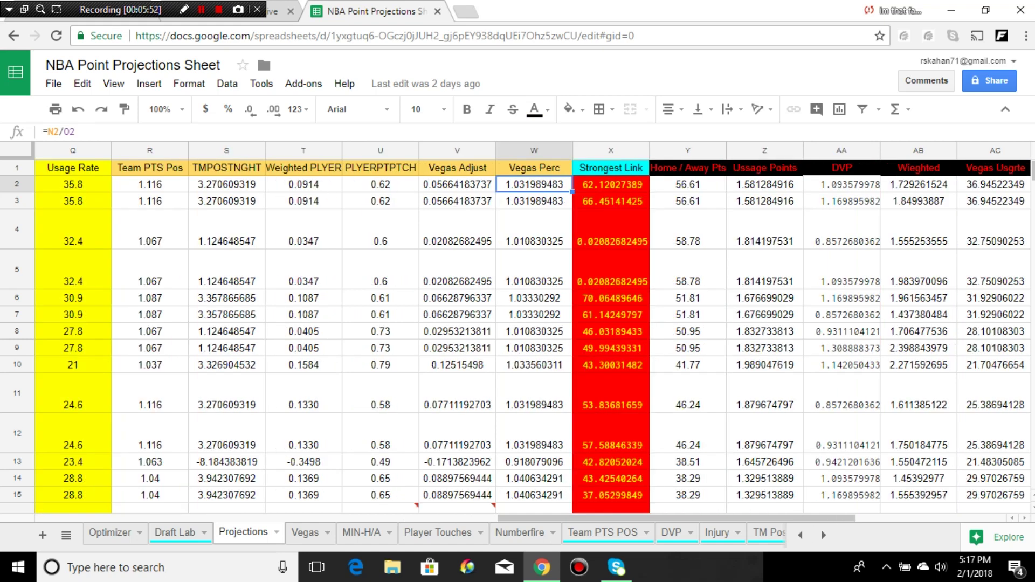
left_click(611, 184)
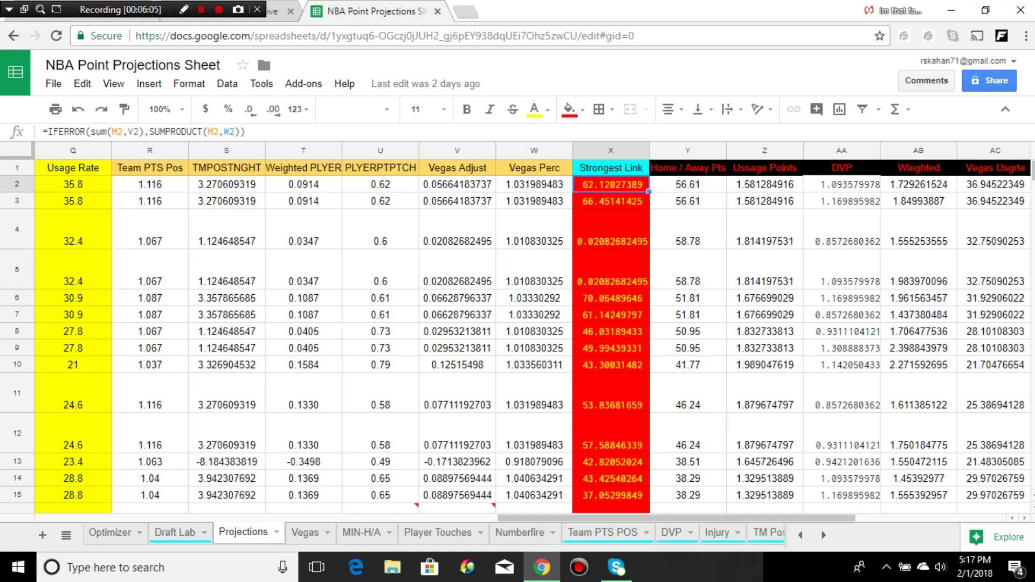
key("ctrl+Down")
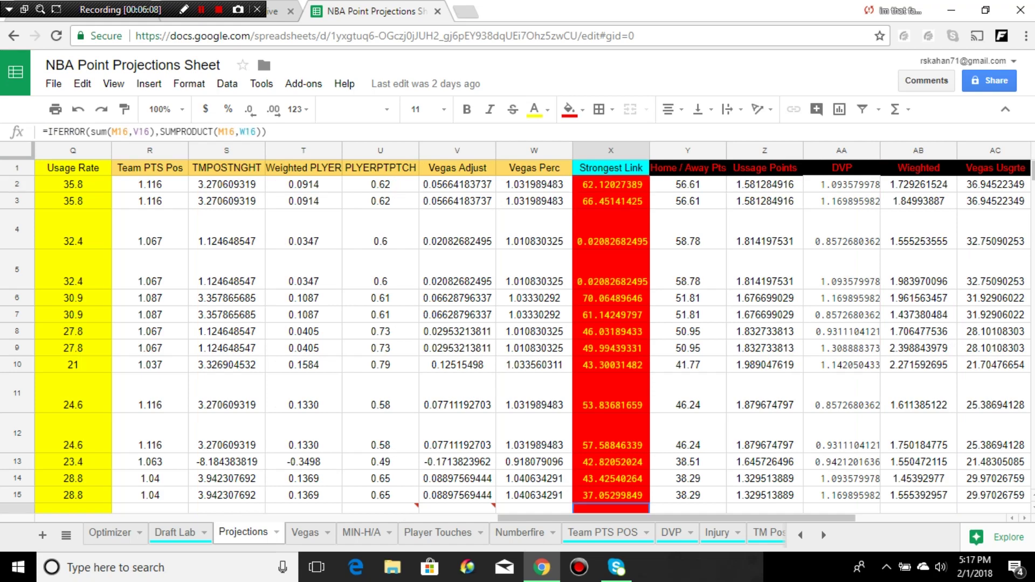
key("shift+Right")
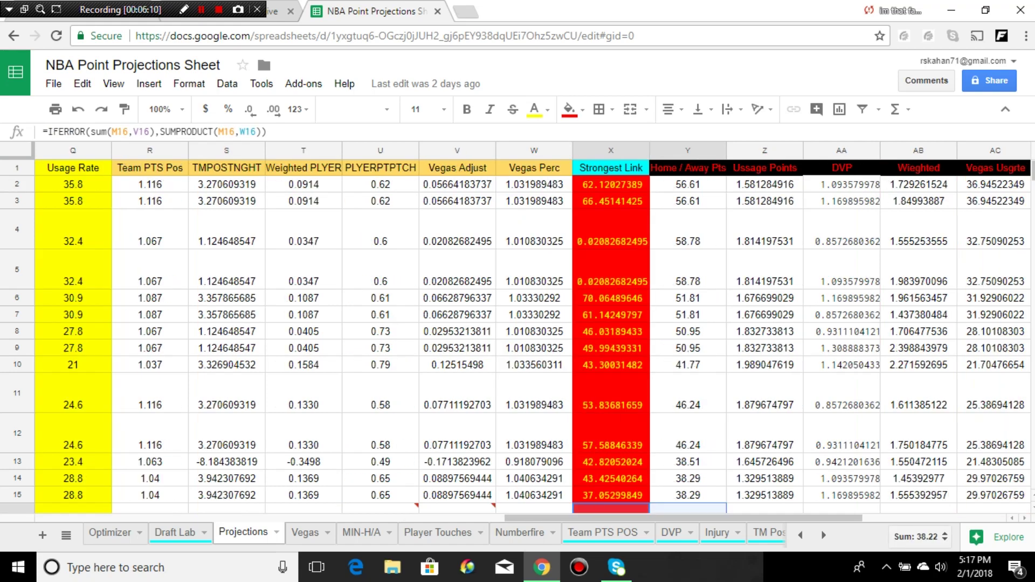
- Inspect the row 2 formulas for Home / Away Pts and Ussage Points, tracing the latter to the Usage Rate lookup
scroll(534, 334, "right", 4)
scroll(534, 334, "right", 2)
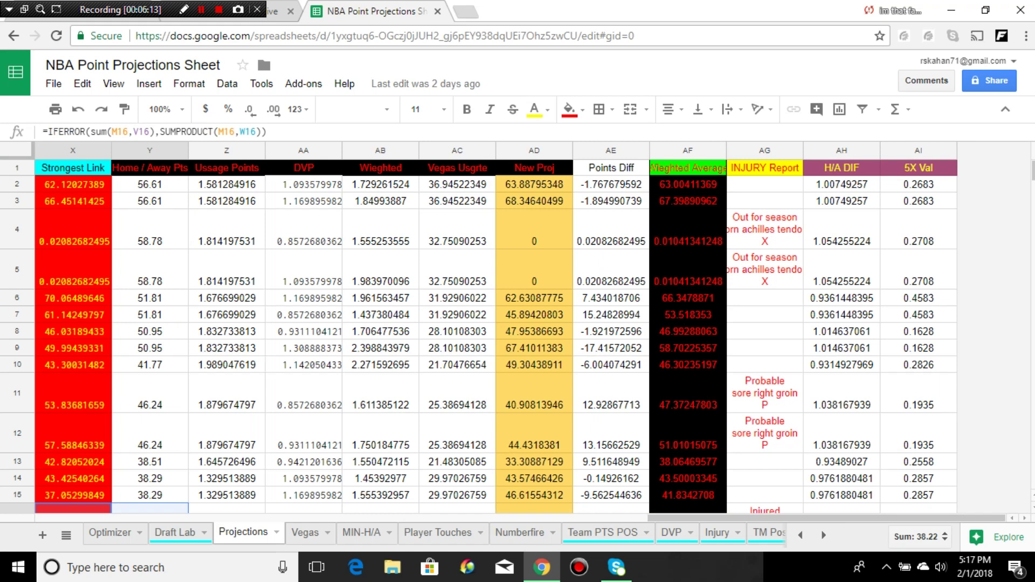
left_click(150, 184)
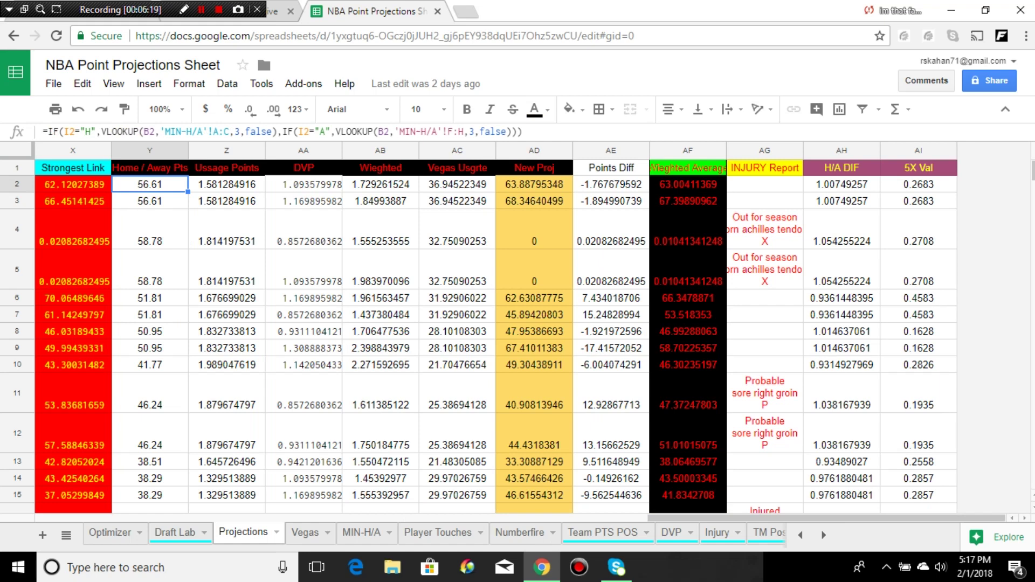
left_click(226, 184)
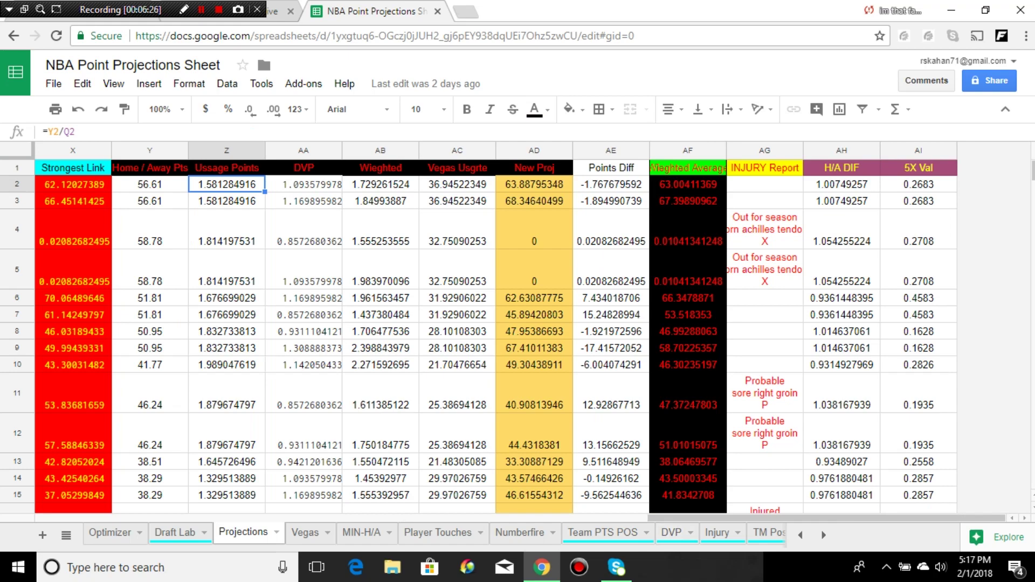
scroll(534, 323, "left", 2)
scroll(533, 323, "left", 1)
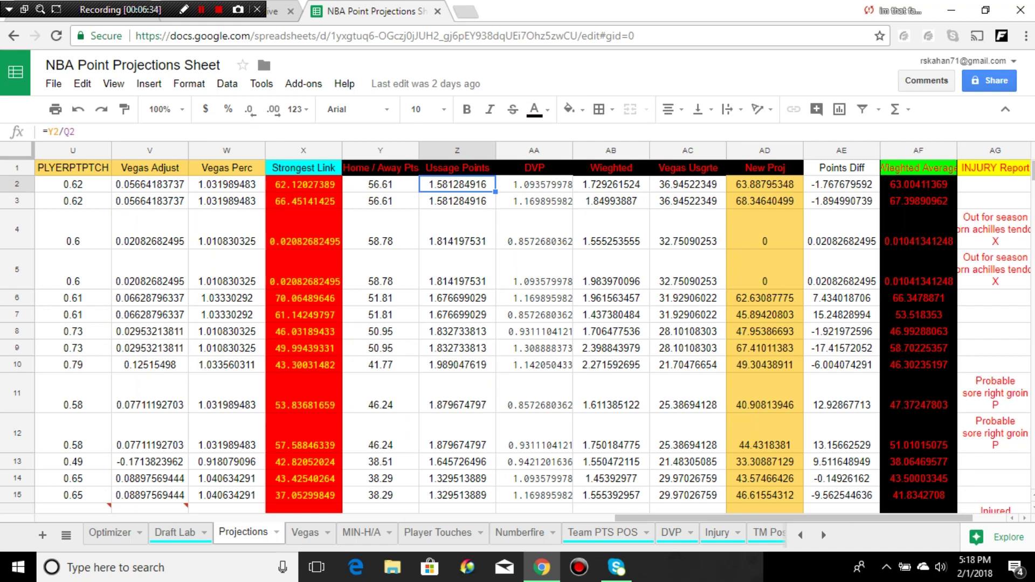
left_click(380, 185)
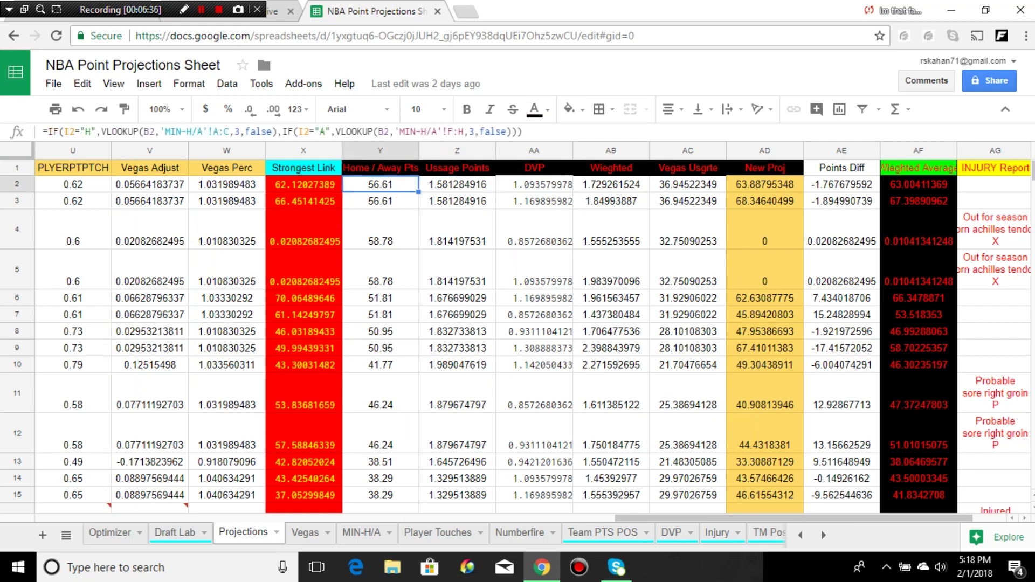
scroll(534, 324, "left", 3)
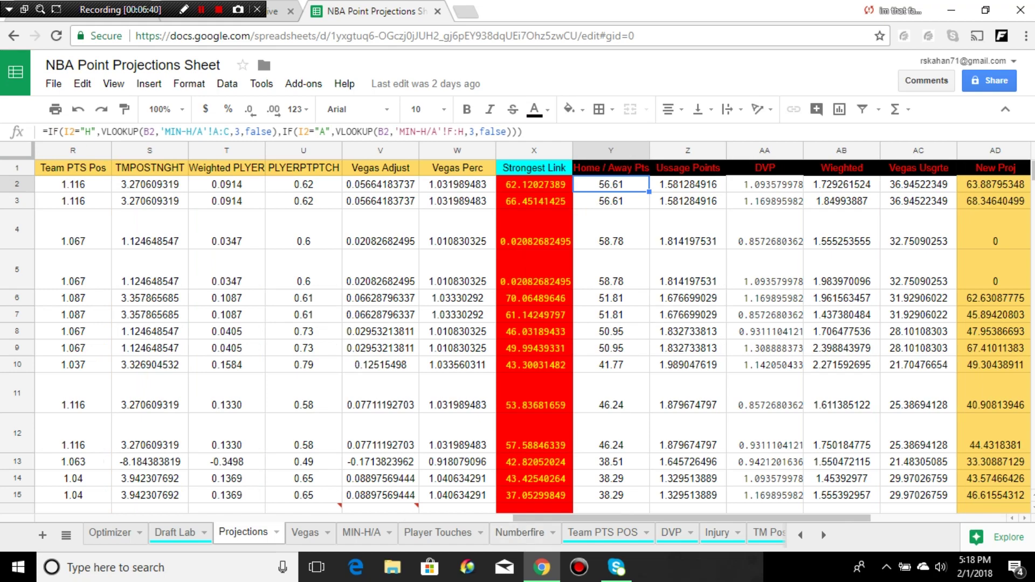
scroll(533, 323, "left", 3)
left_click(227, 184)
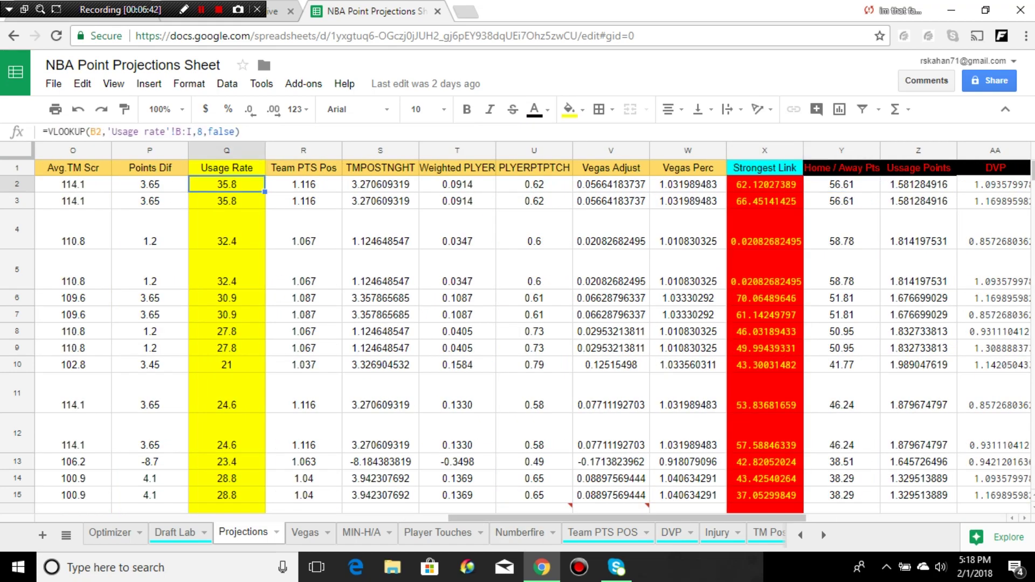
scroll(534, 323, "right", 2)
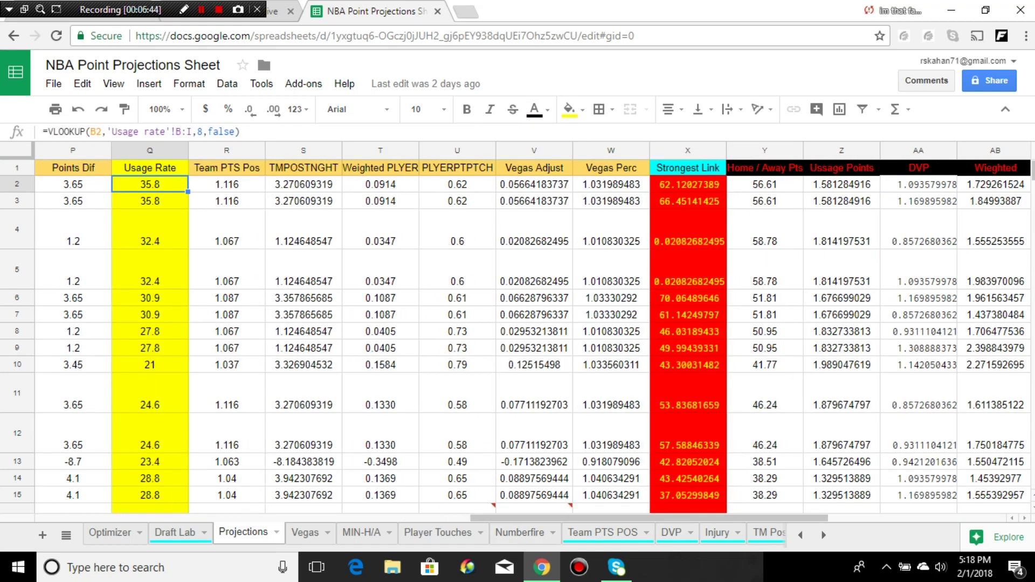
scroll(534, 323, "right", 4)
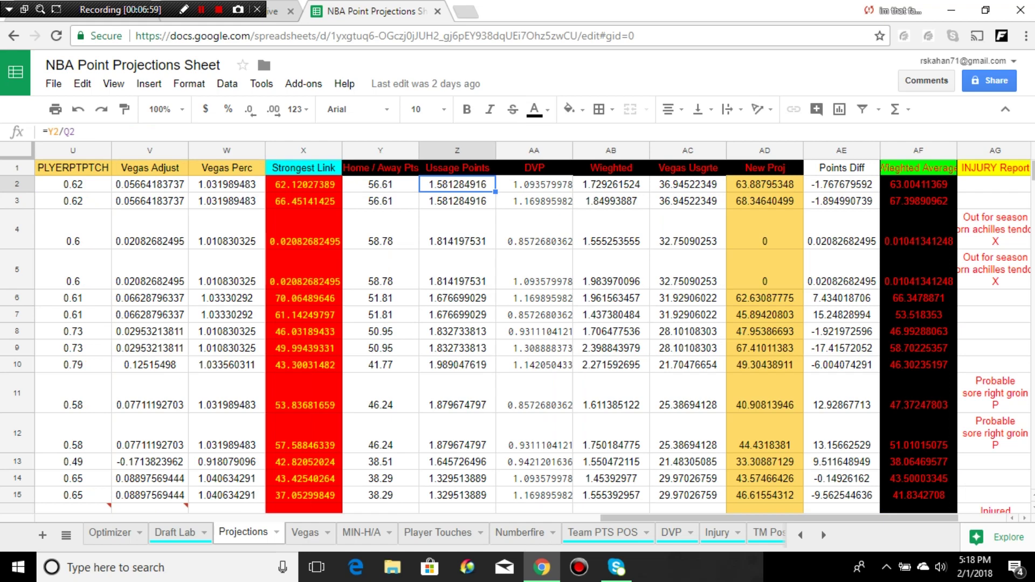
- Examine the row 2 formulas in the second DVP column, Wieghted and Vegas Usgrte, checking the Usage Rate and Vegas Perc inputs
left_click(533, 184)
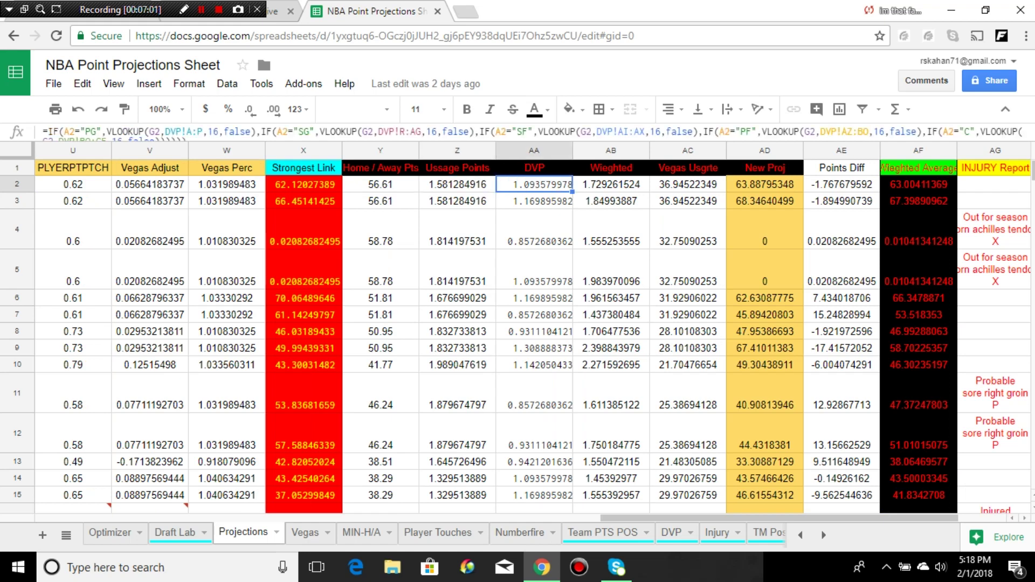
left_click(610, 184)
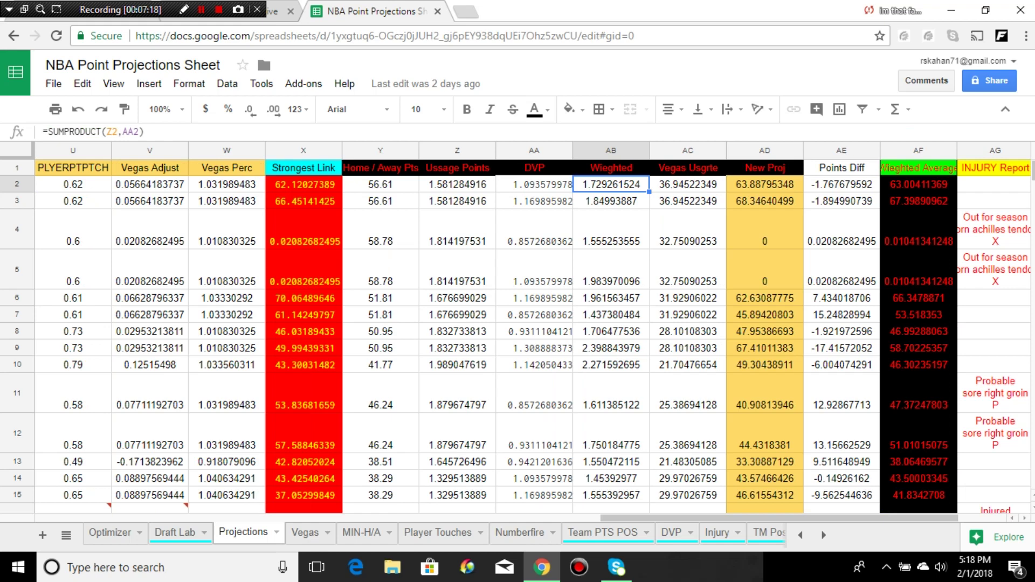
left_click(688, 184)
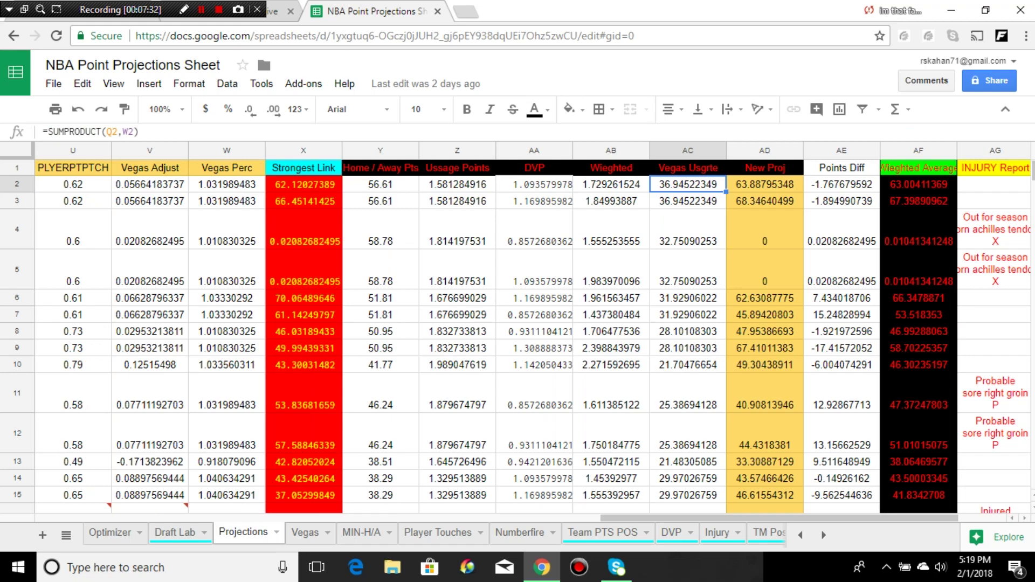
scroll(533, 334, "left", 4)
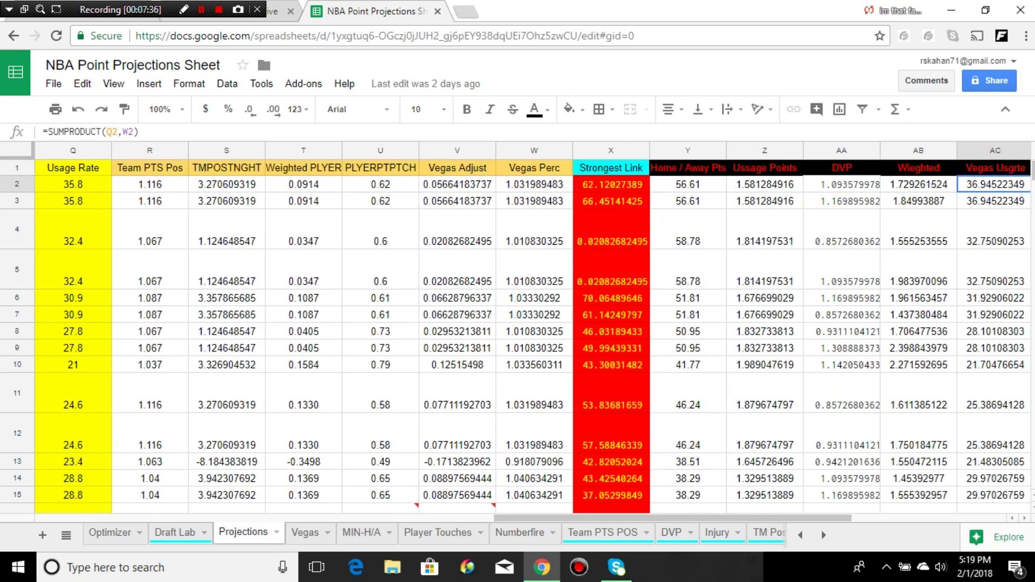
scroll(534, 334, "right", 5)
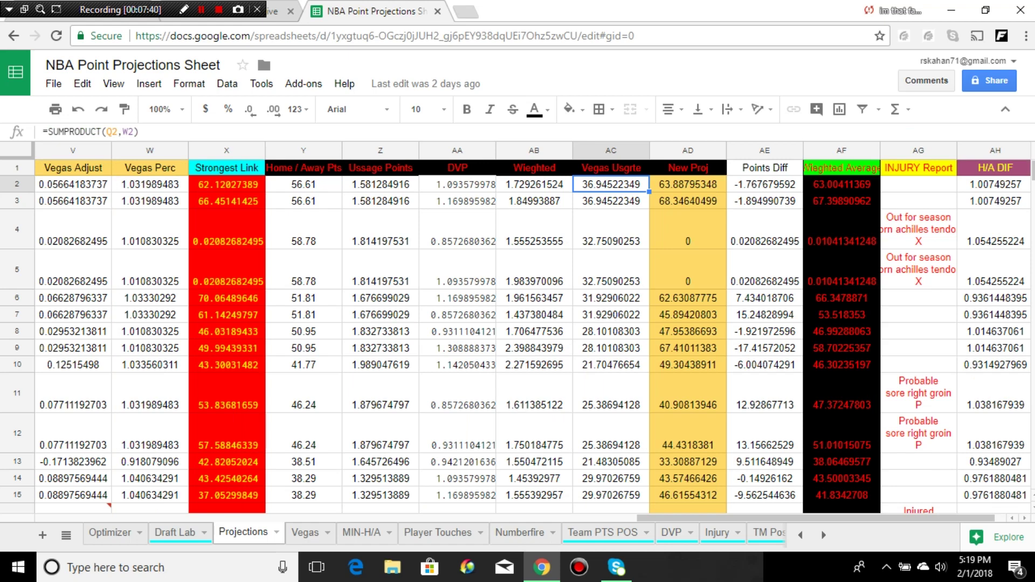
- Compare the row 2 New Proj and Strongest Link formulas with the Wieghted Average formula that averages them
left_click(687, 184)
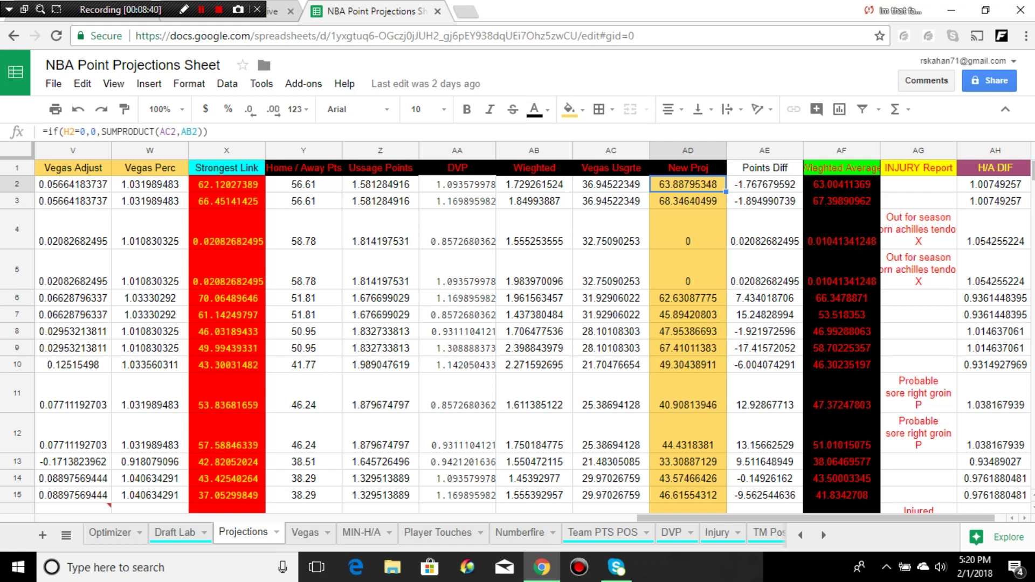
left_click(226, 183)
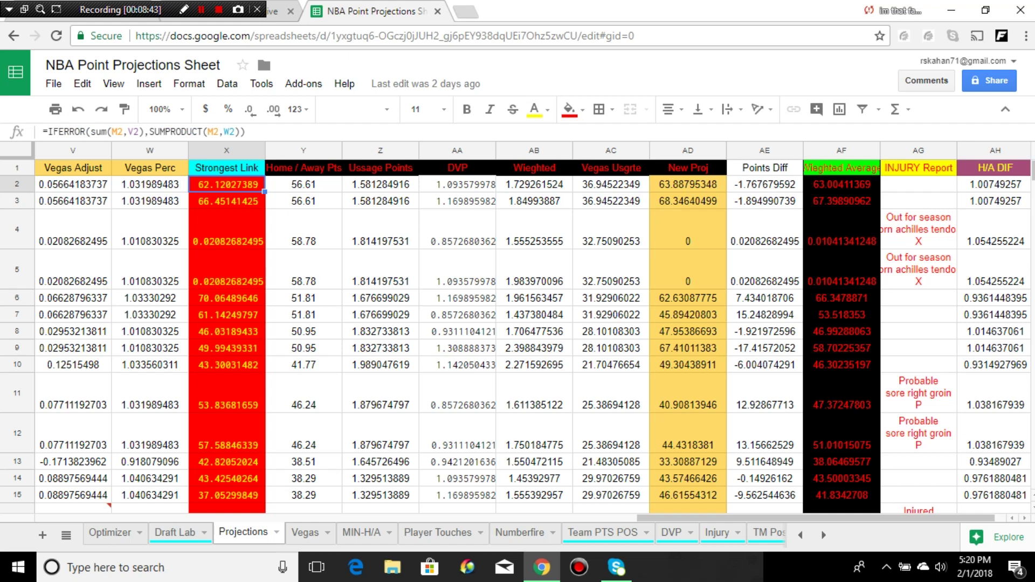
left_click(841, 183)
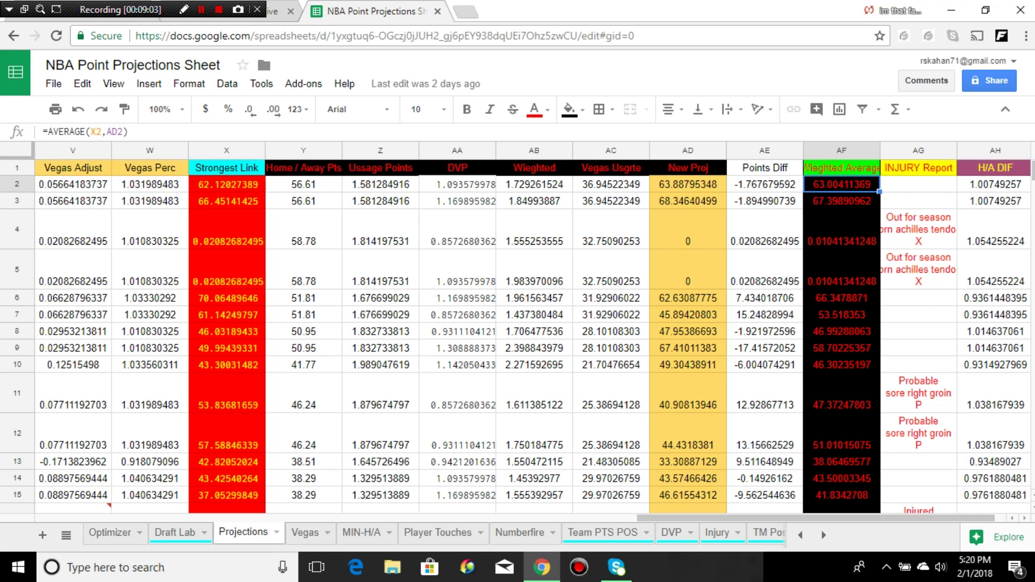
left_click(688, 184)
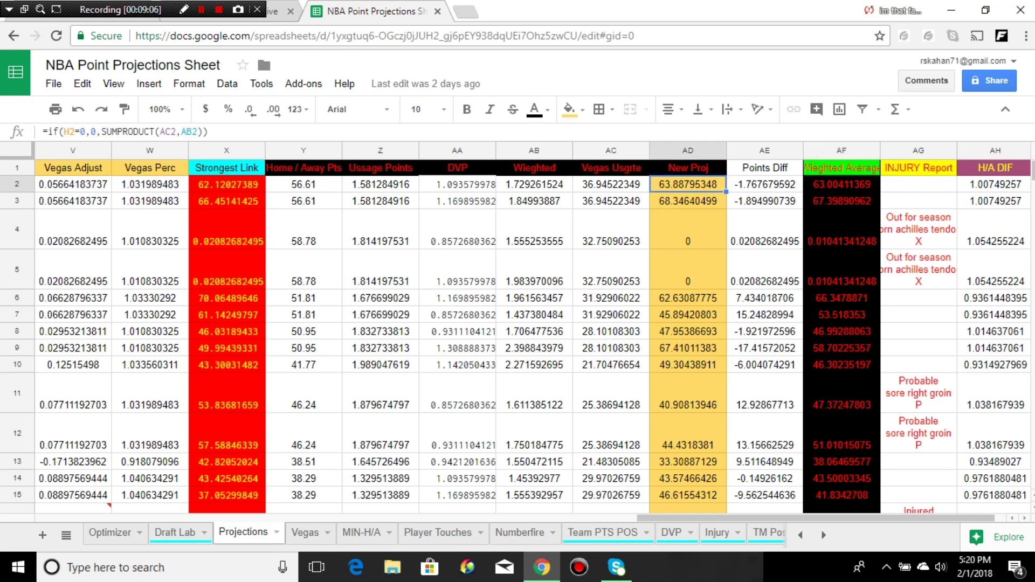
left_click(841, 184)
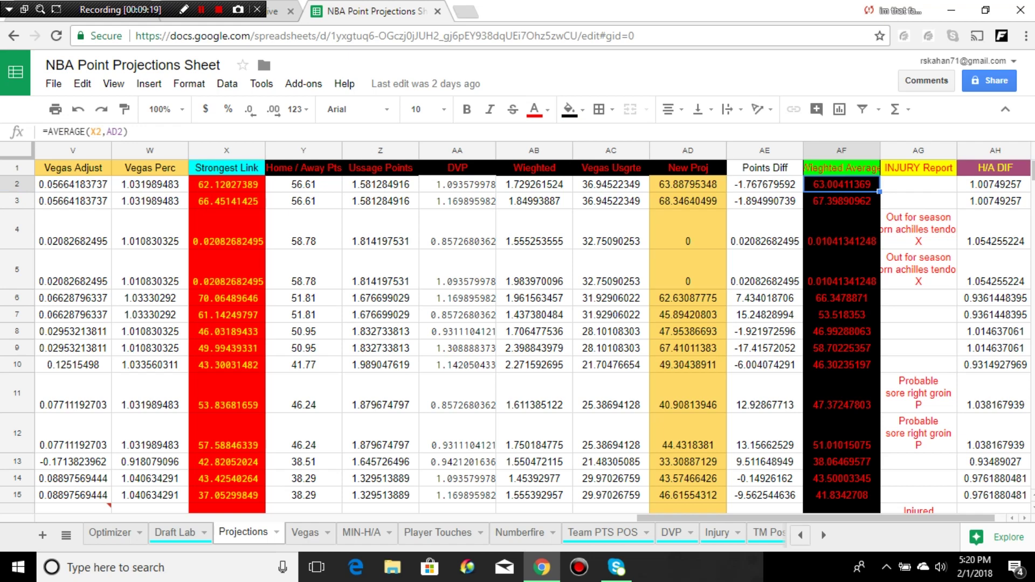
- Inspect the row 2 formulas for H/A DIF and 5X Val
scroll(533, 323, "right", 1)
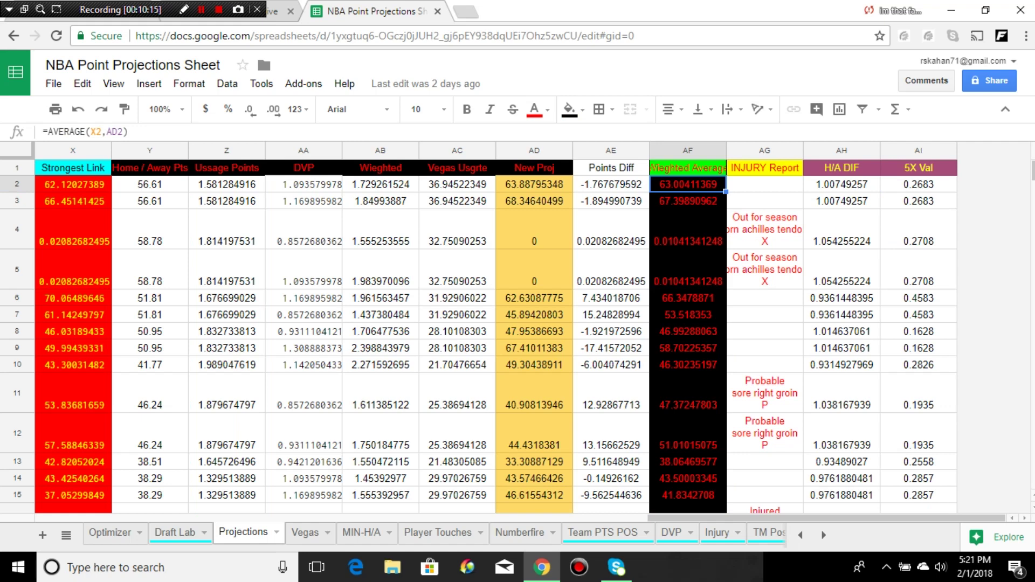
left_click(841, 183)
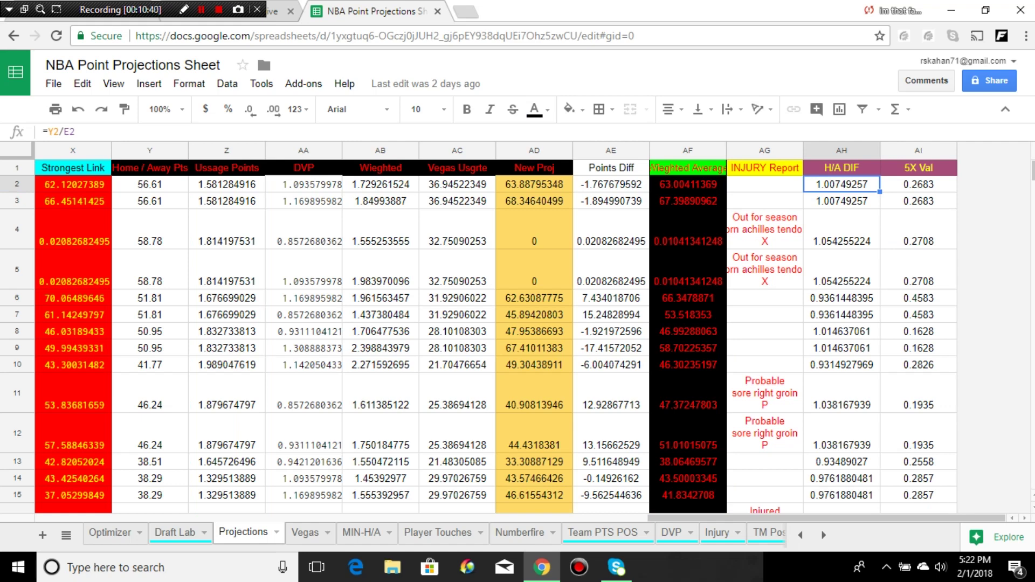
left_click(918, 184)
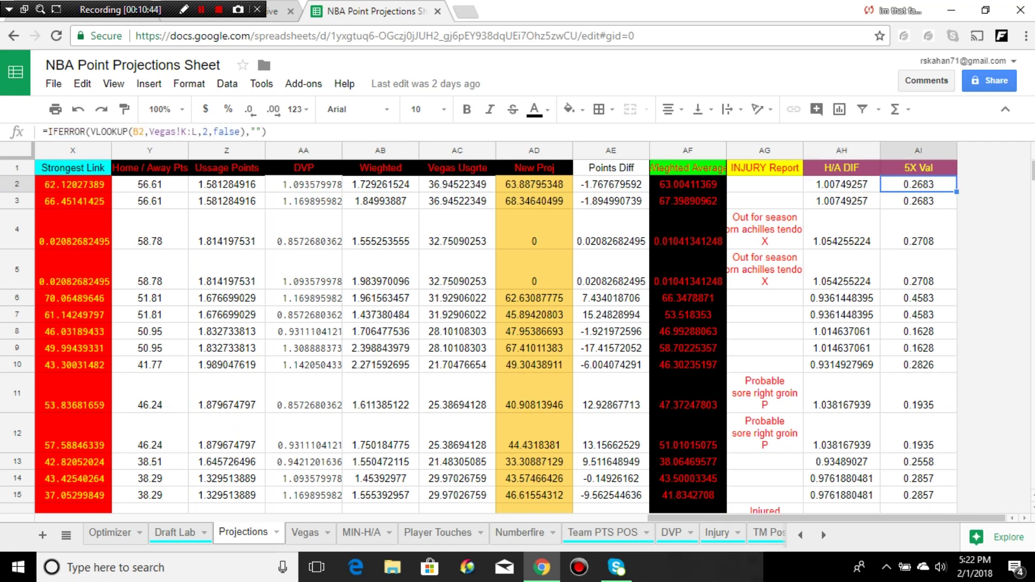
left_click(841, 184)
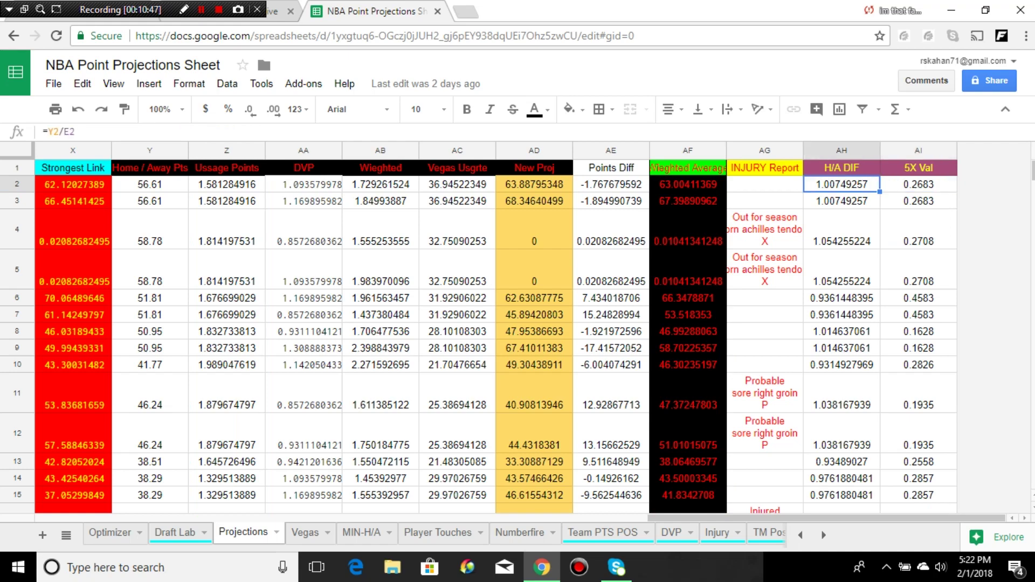
- Inspect the row 2 formulas in Draft Lab's rebound, assist, VI% and 5X % columns (S to V)
scroll(533, 329, "left", 10)
scroll(533, 329, "left", 8)
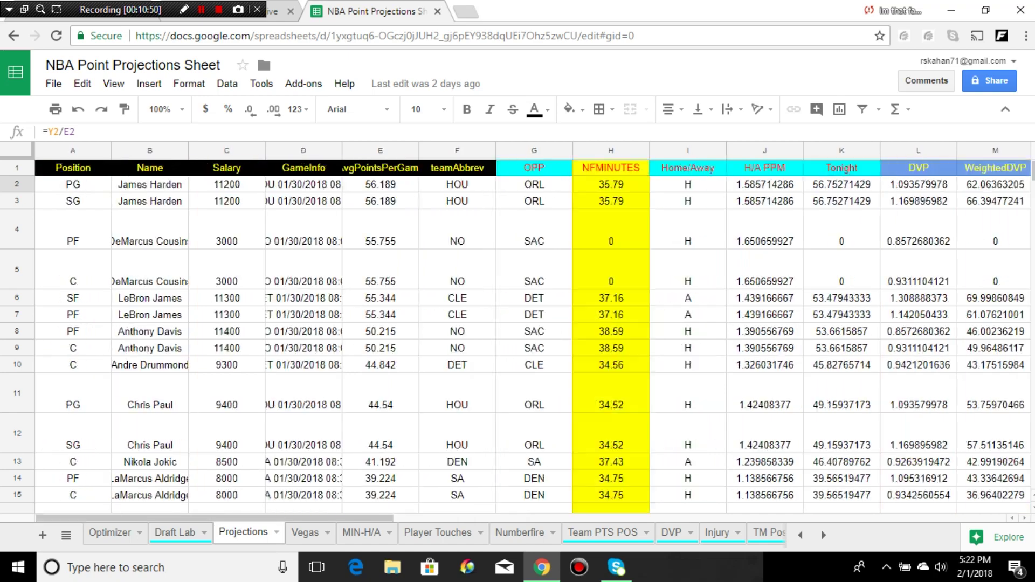
left_click(175, 533)
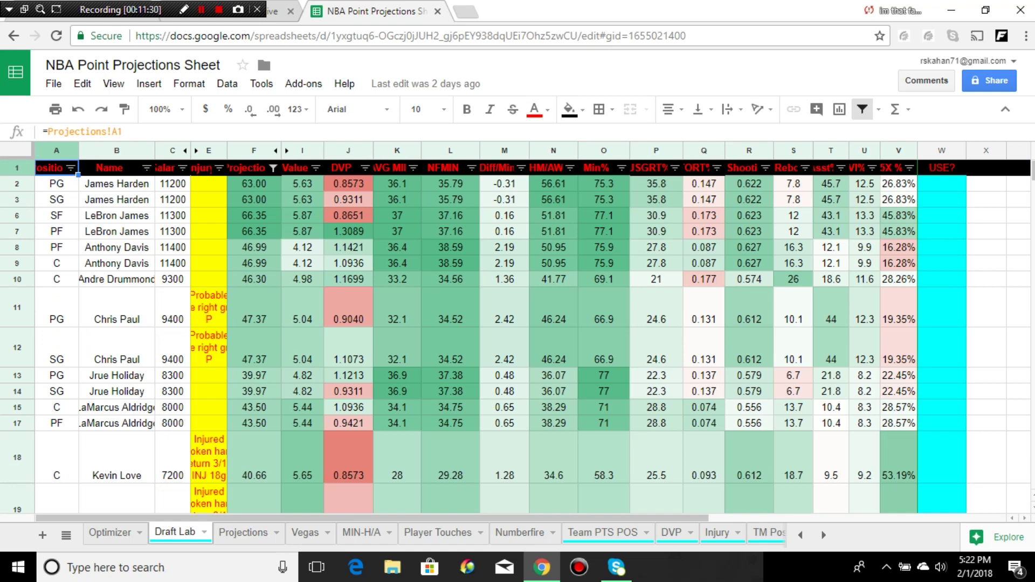
left_click(793, 183)
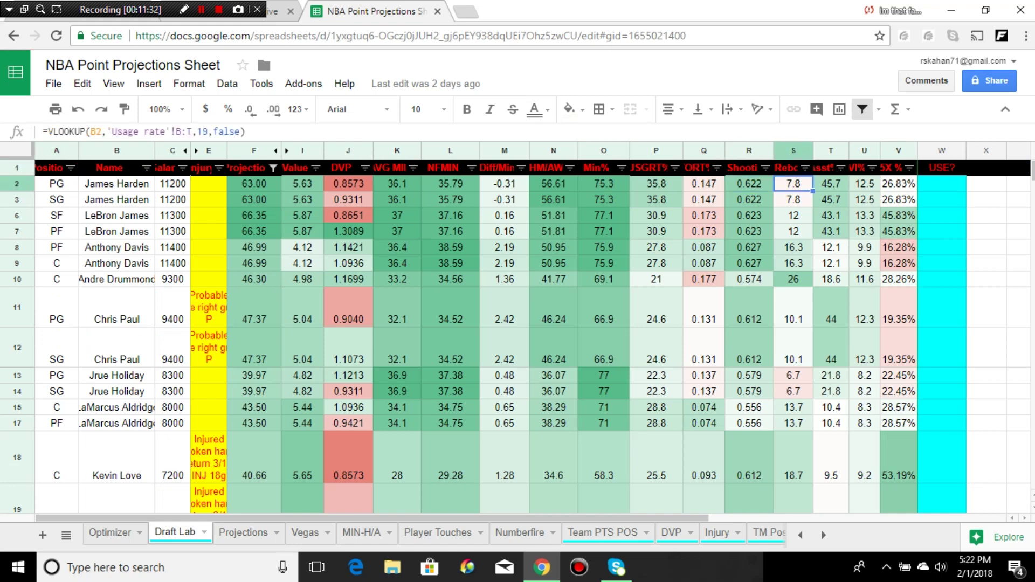
left_click(830, 183)
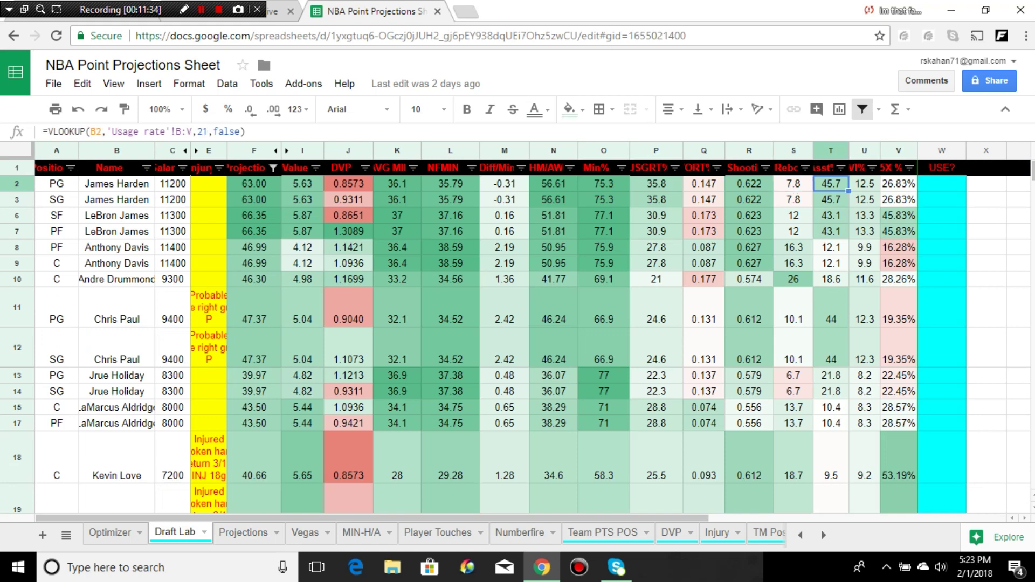
left_click(863, 184)
left_click(898, 183)
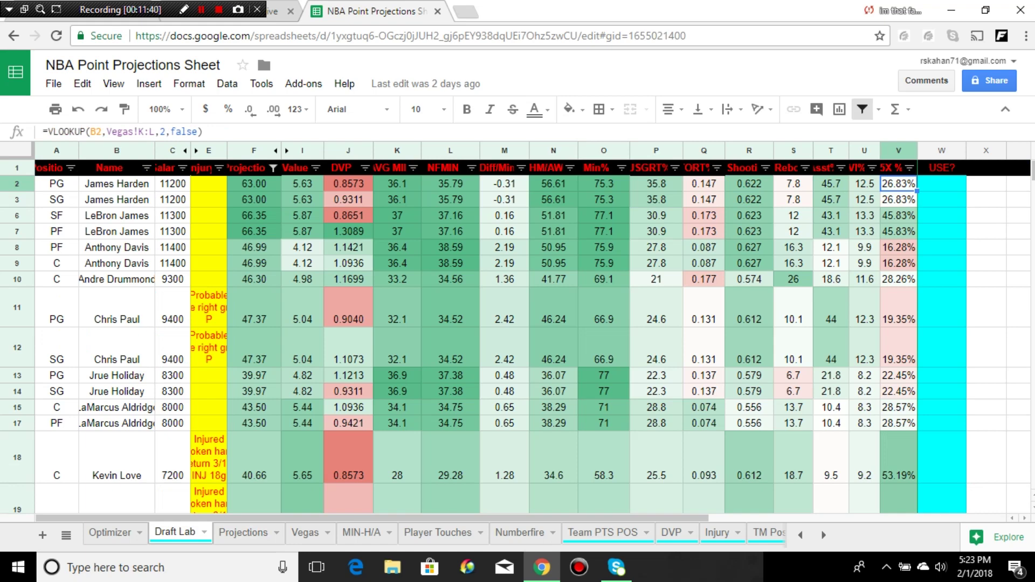
- Filter the Position column in Draft Lab to show only C
left_click(70, 167)
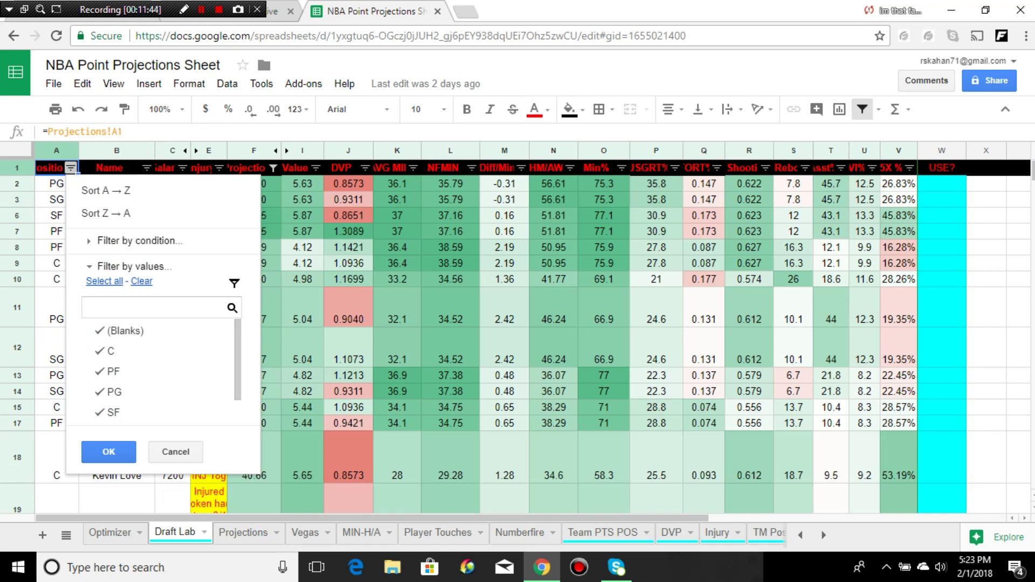
left_click(141, 281)
left_click(111, 351)
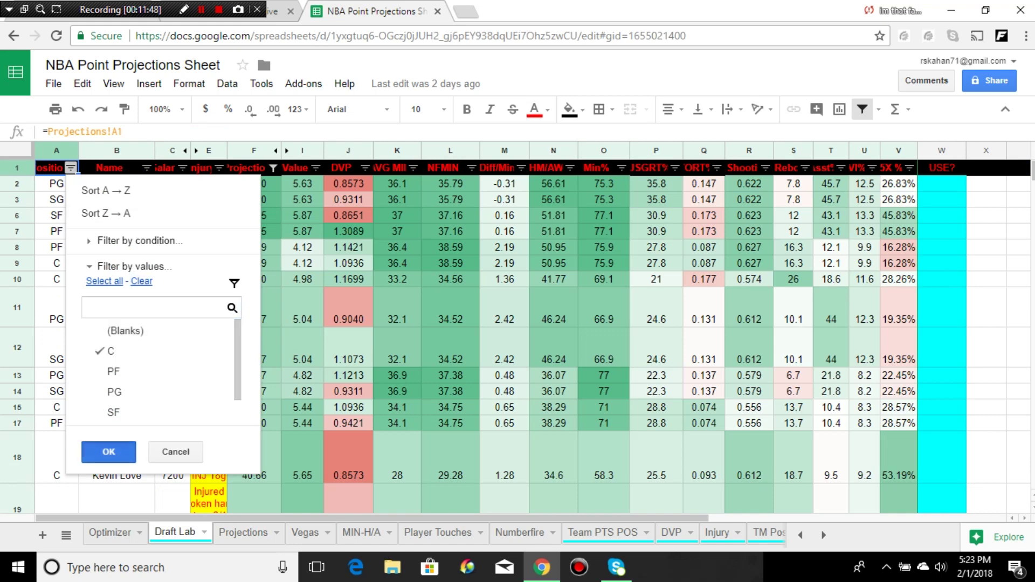
left_click(108, 451)
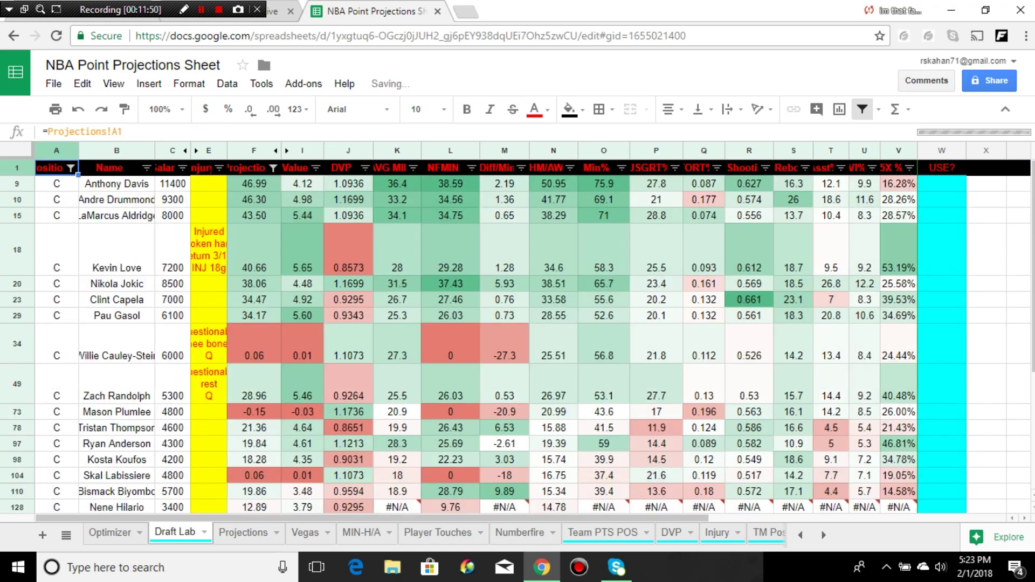
- Try to filter the Salary column to less than or equal to 5000 with all listed values deselected
left_click(183, 167)
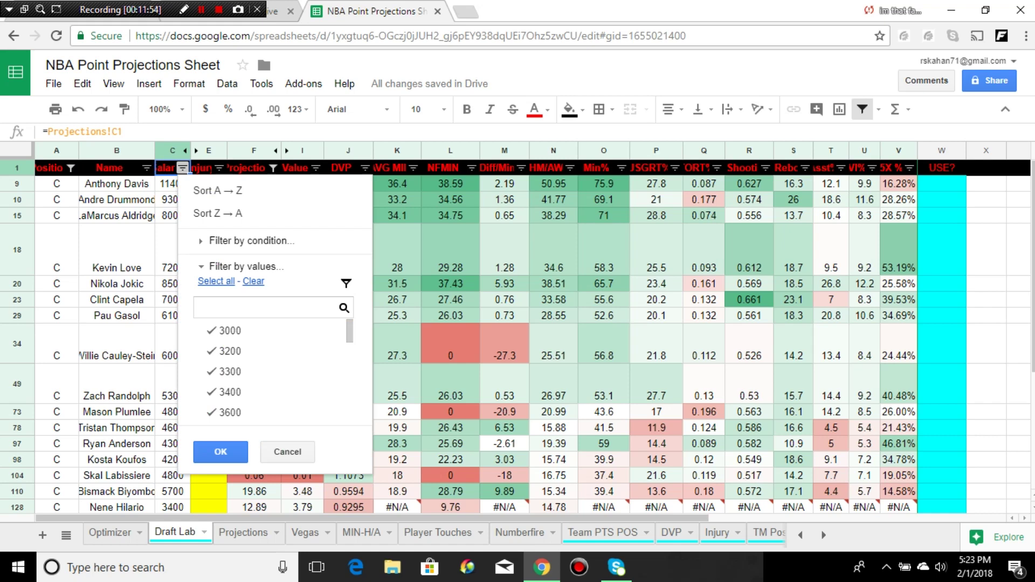
left_click(253, 281)
left_click(246, 240)
left_click(274, 264)
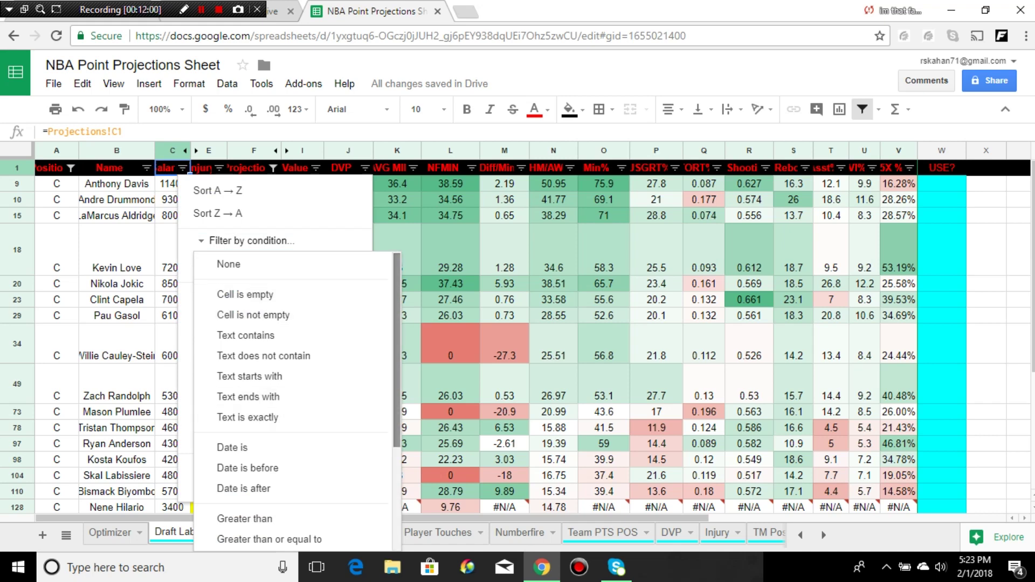
scroll(291, 401, "down", 3)
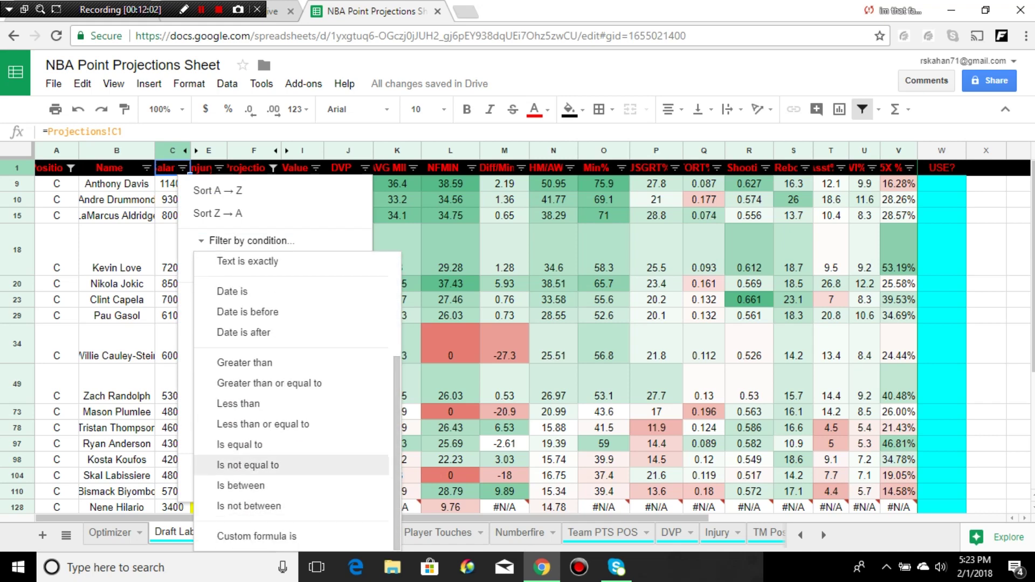
left_click(262, 424)
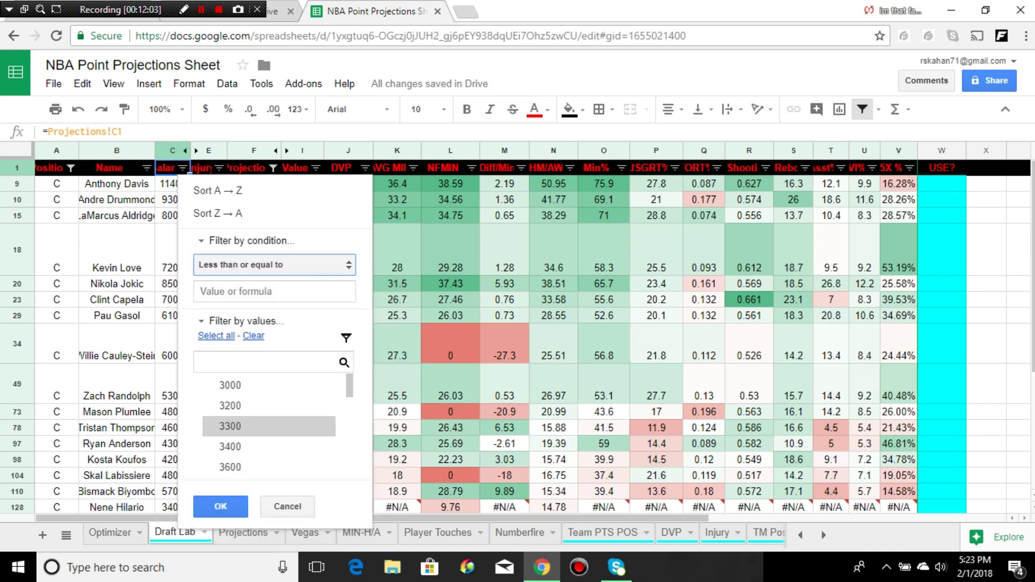
left_click(274, 291)
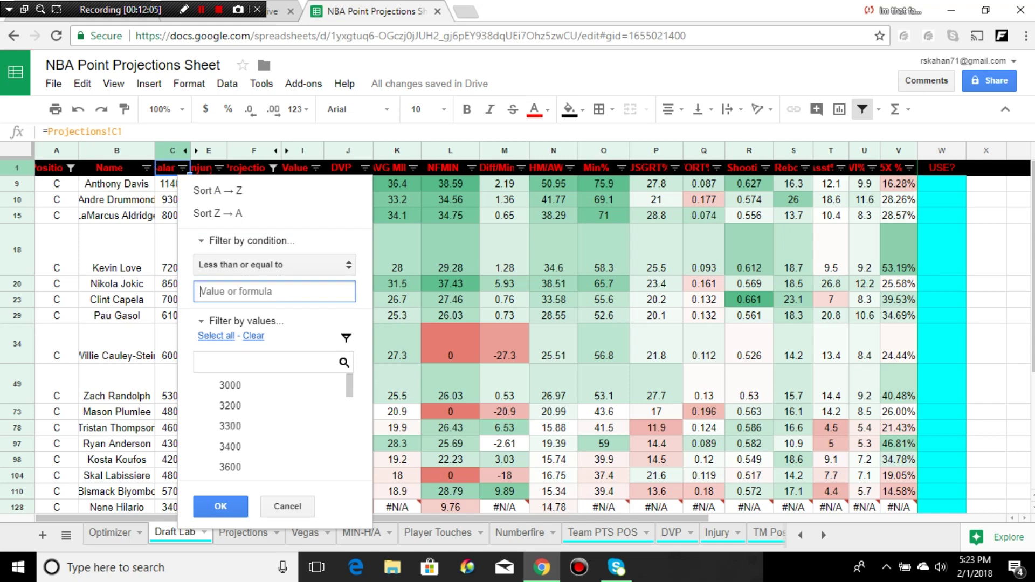
type("5000")
left_click(221, 506)
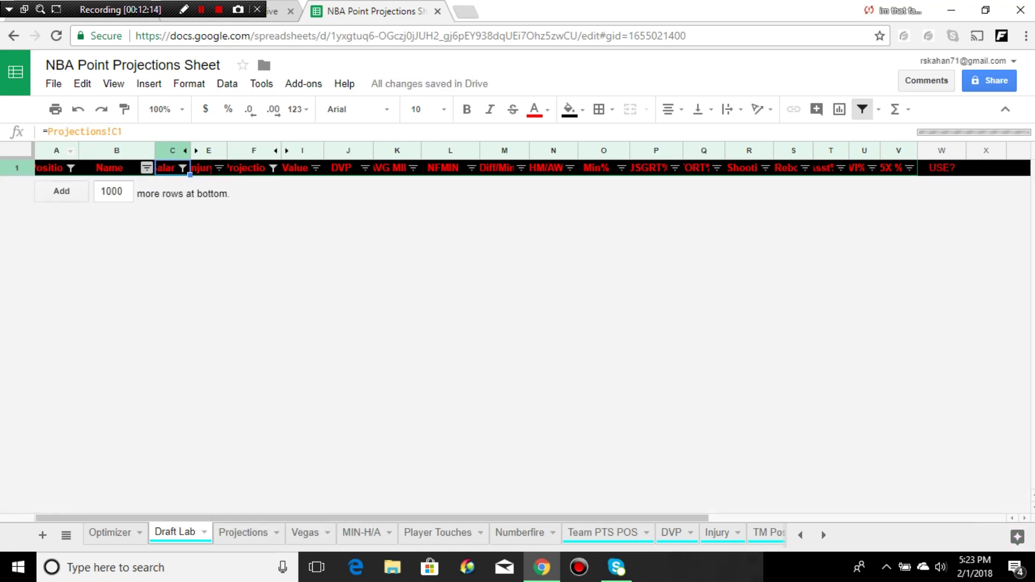
- Reset the Salary filter by setting its condition to None and reselecting all values
left_click(183, 168)
double_click(211, 291)
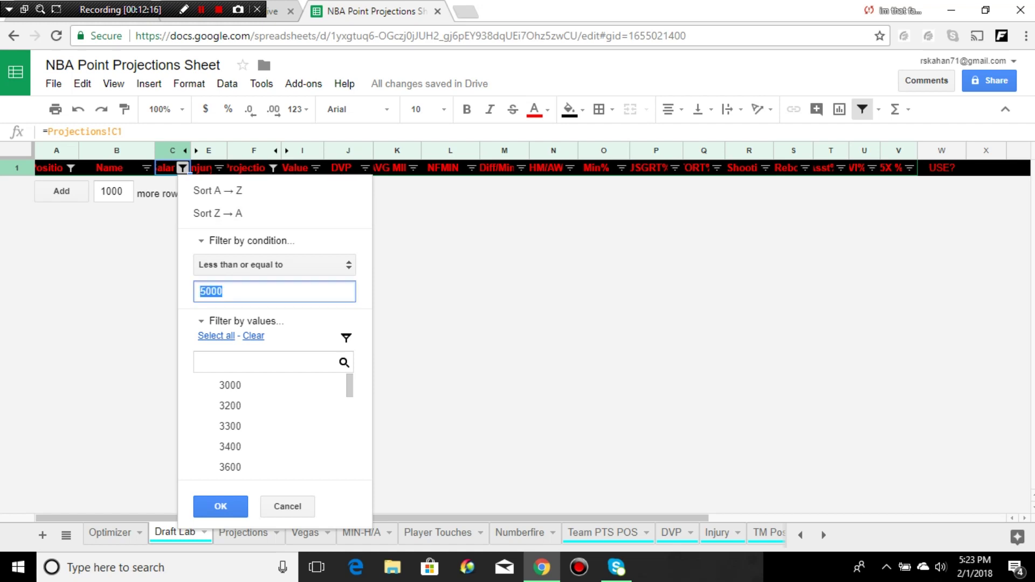
left_click(274, 265)
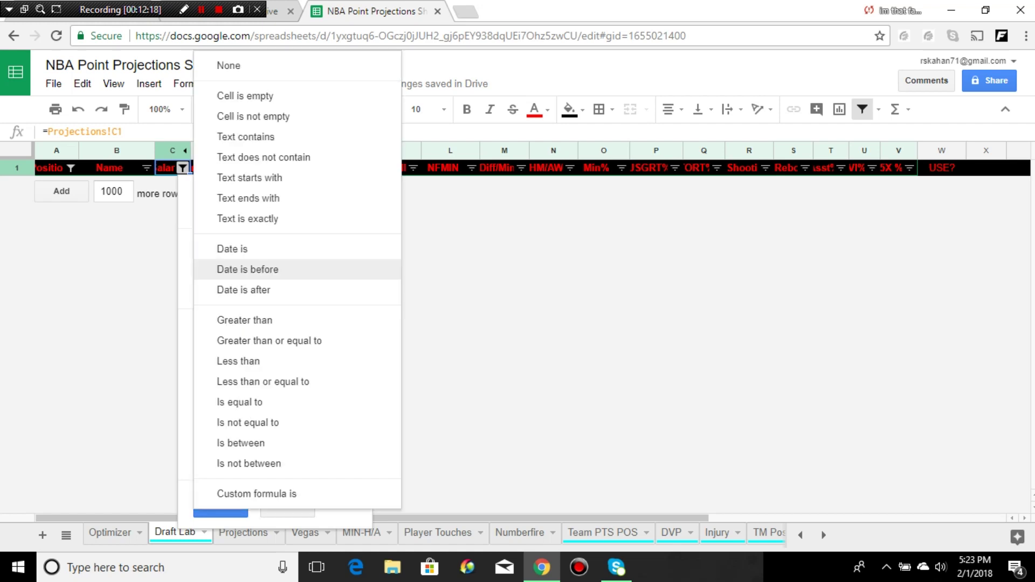
left_click(231, 66)
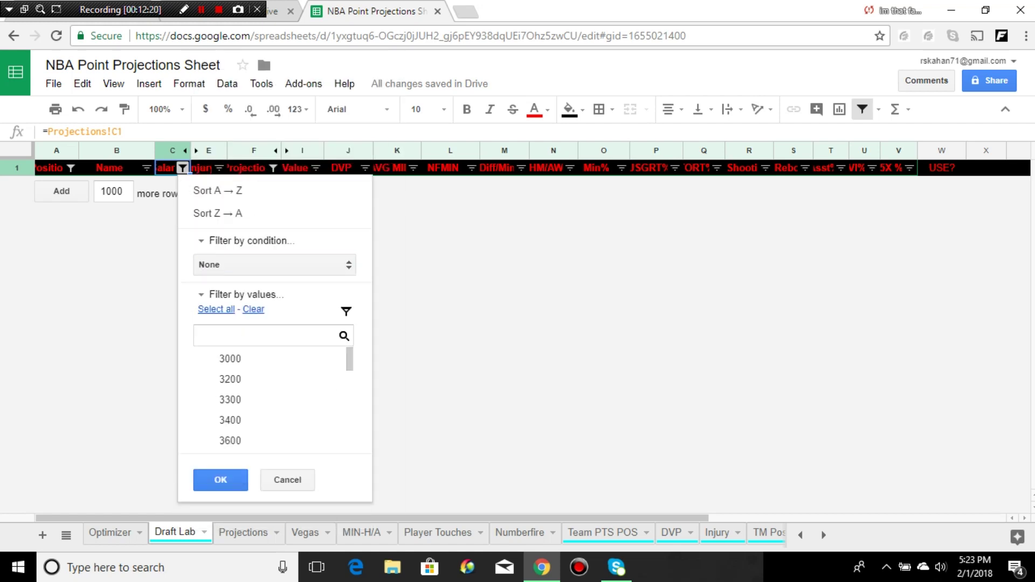
left_click(220, 479)
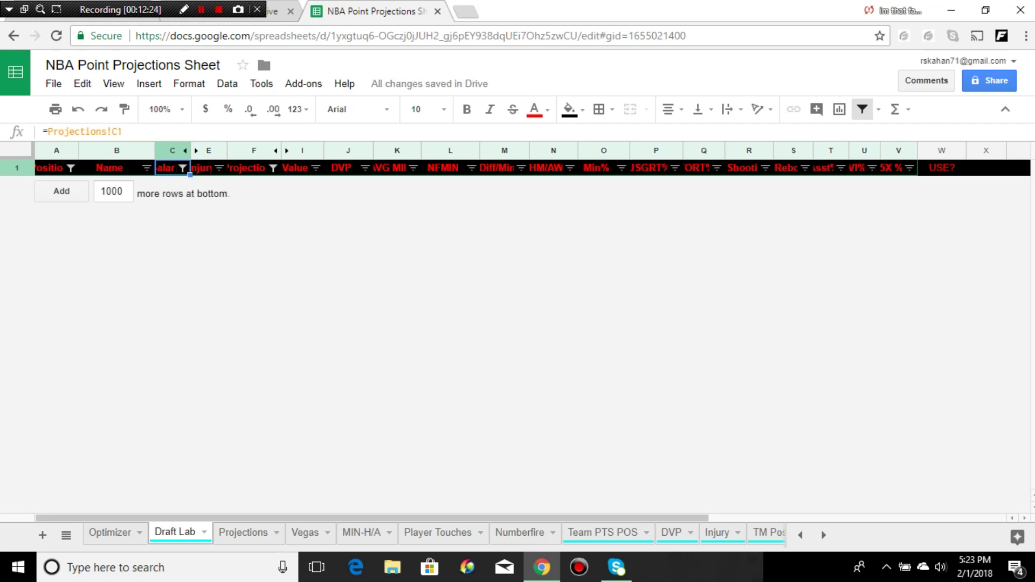
left_click(183, 168)
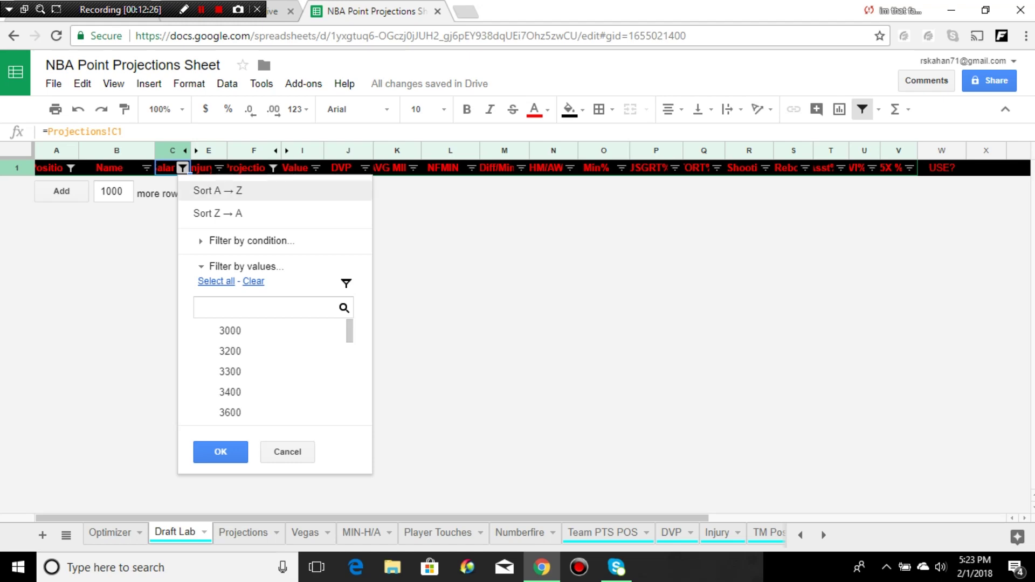
left_click(216, 281)
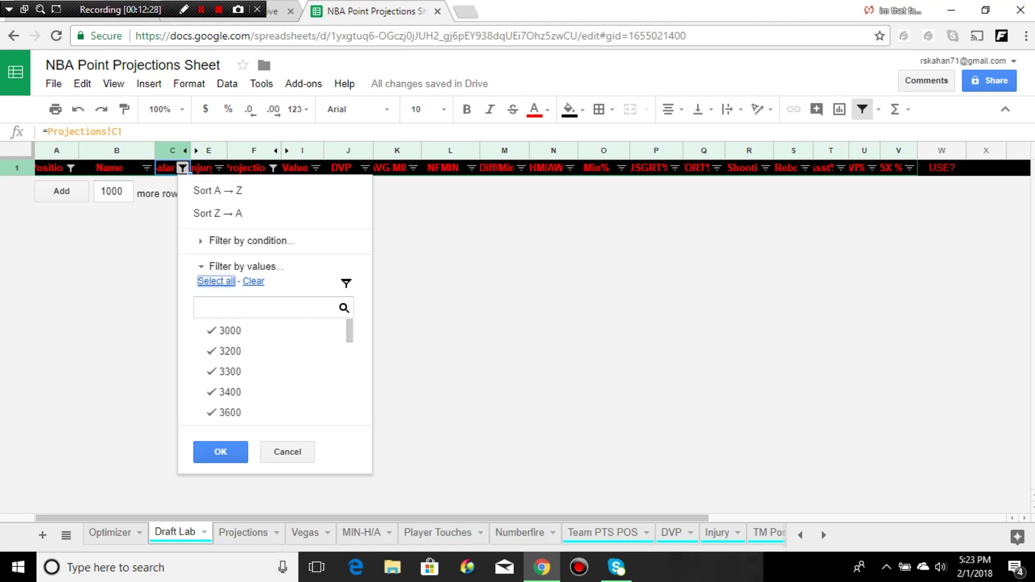
left_click(220, 452)
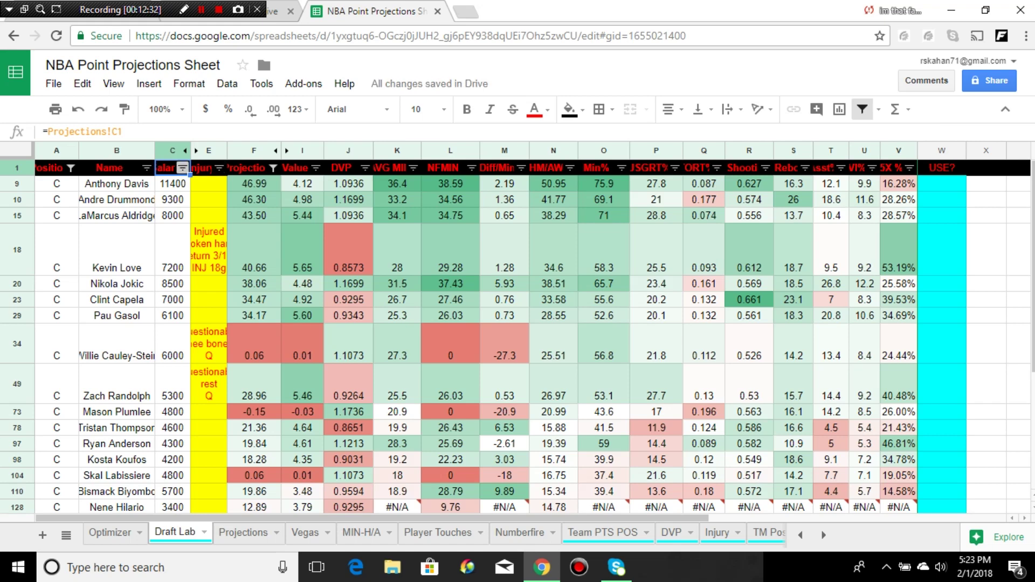
- Filter the Salary column by values to only 3000, 3200, 3300, 3400, 3600, 3800 and 4200
left_click(183, 168)
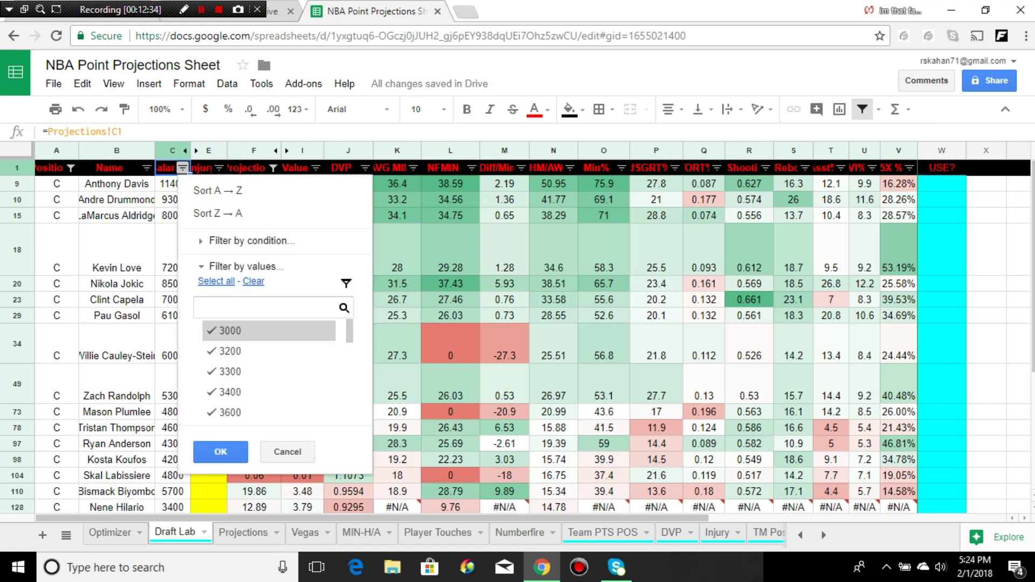
left_click(254, 281)
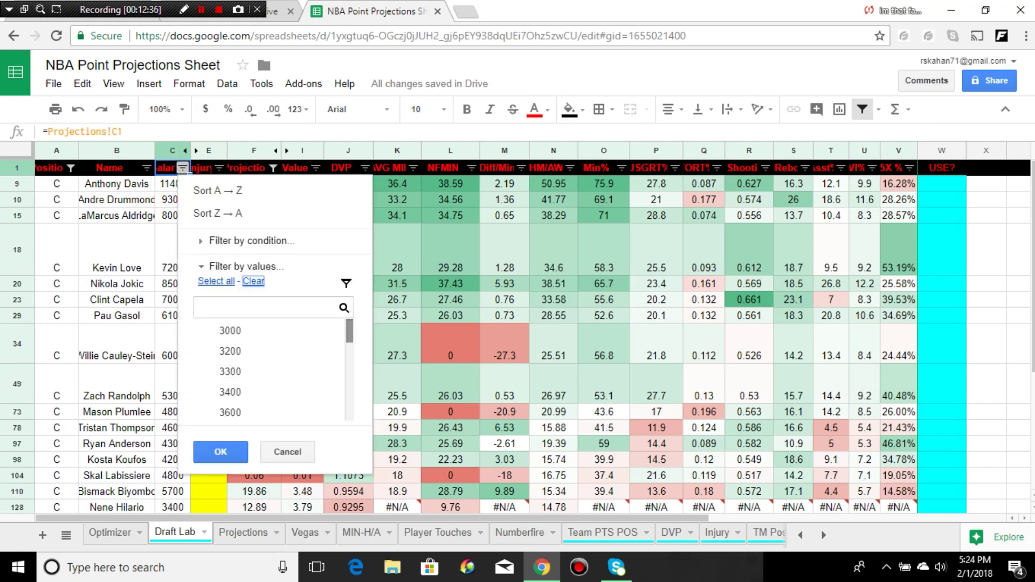
scroll(269, 372, "down", 3)
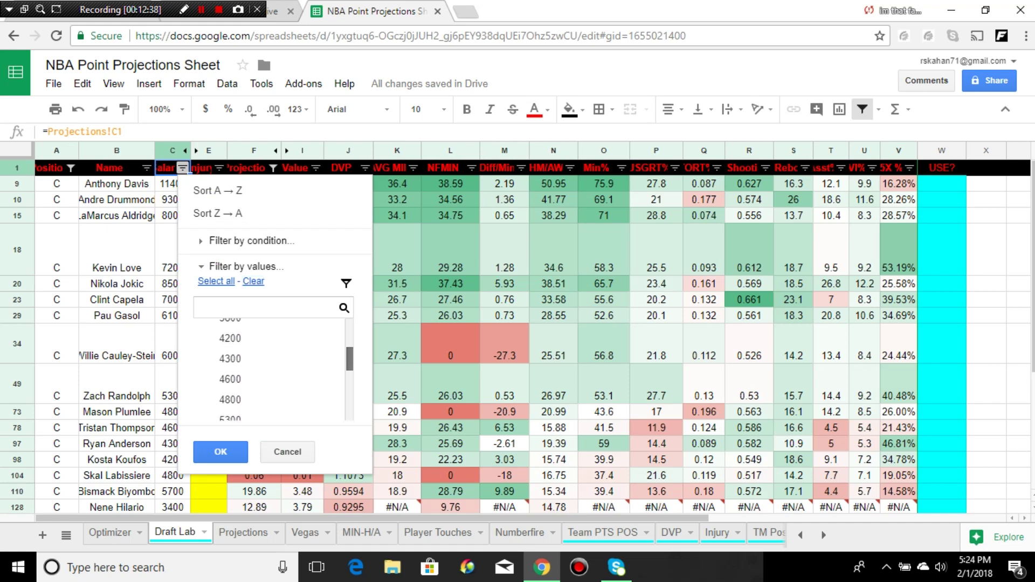
scroll(269, 372, "up", 3)
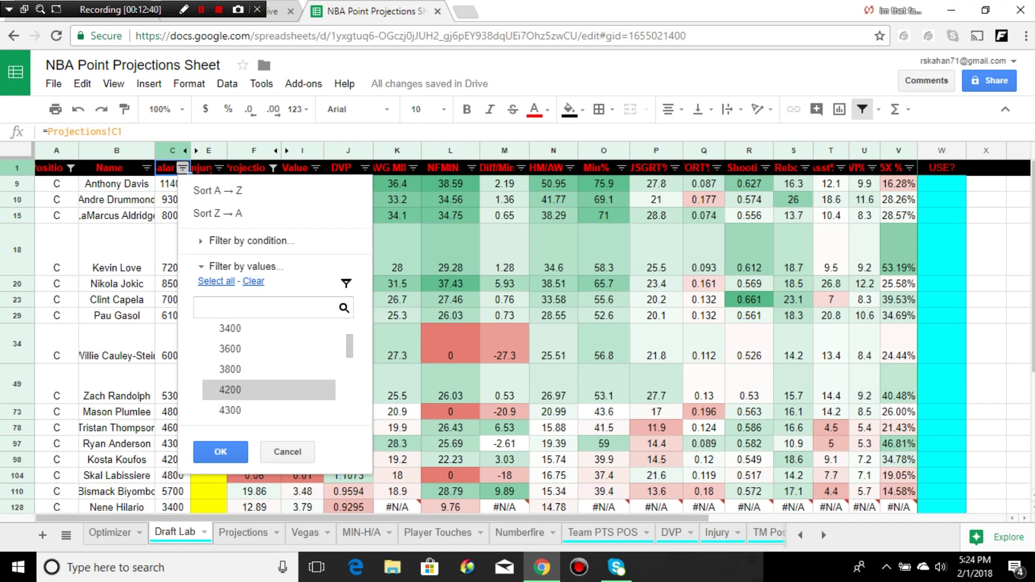
left_click(230, 389)
left_click(230, 369)
left_click(229, 349)
left_click(230, 328)
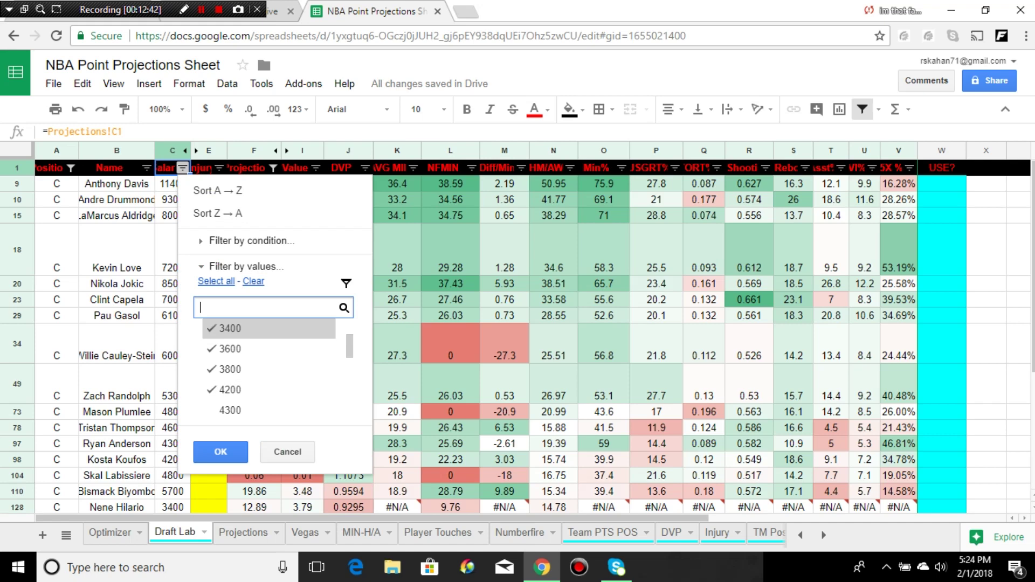
scroll(230, 350, "up", 2)
left_click(230, 371)
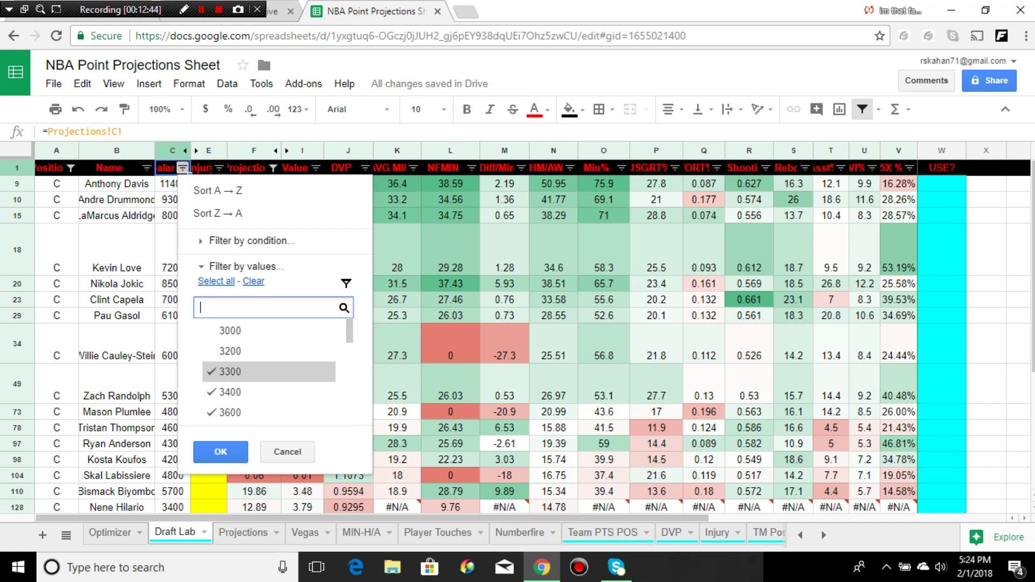
left_click(229, 351)
left_click(230, 330)
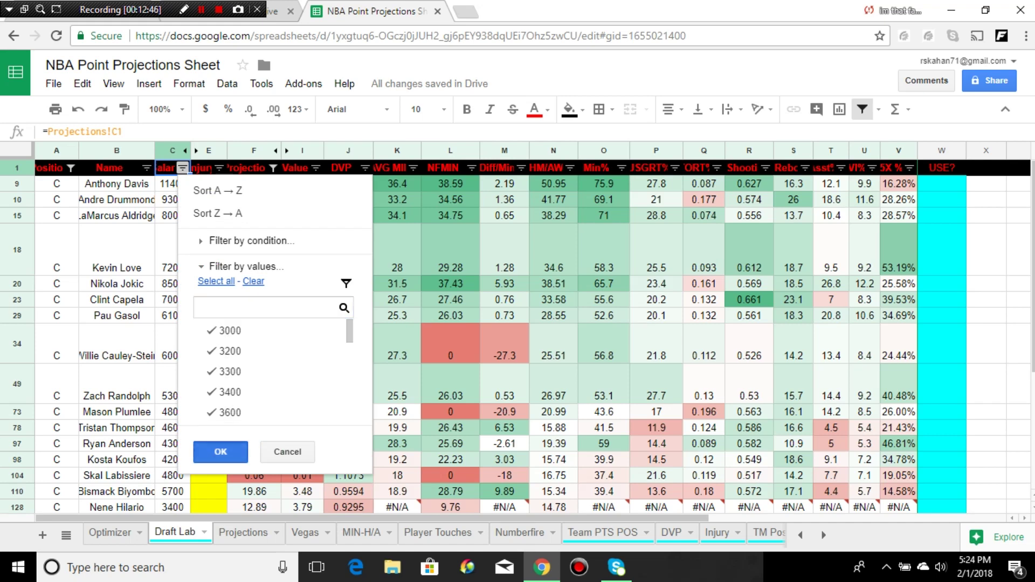
left_click(221, 452)
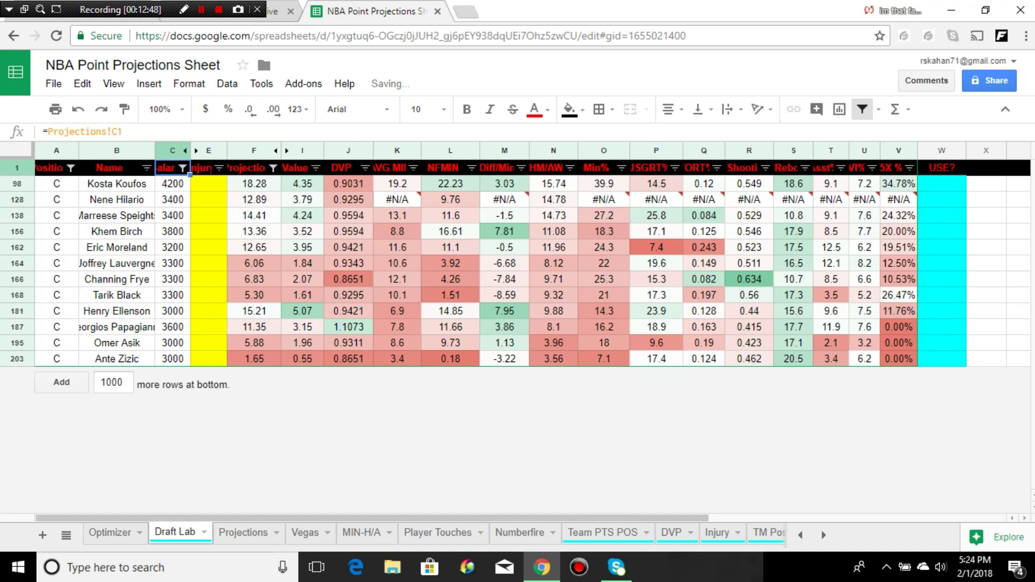
- Filter the Projection column by values to only 14.41, 15.21 and 18.28
left_click(273, 168)
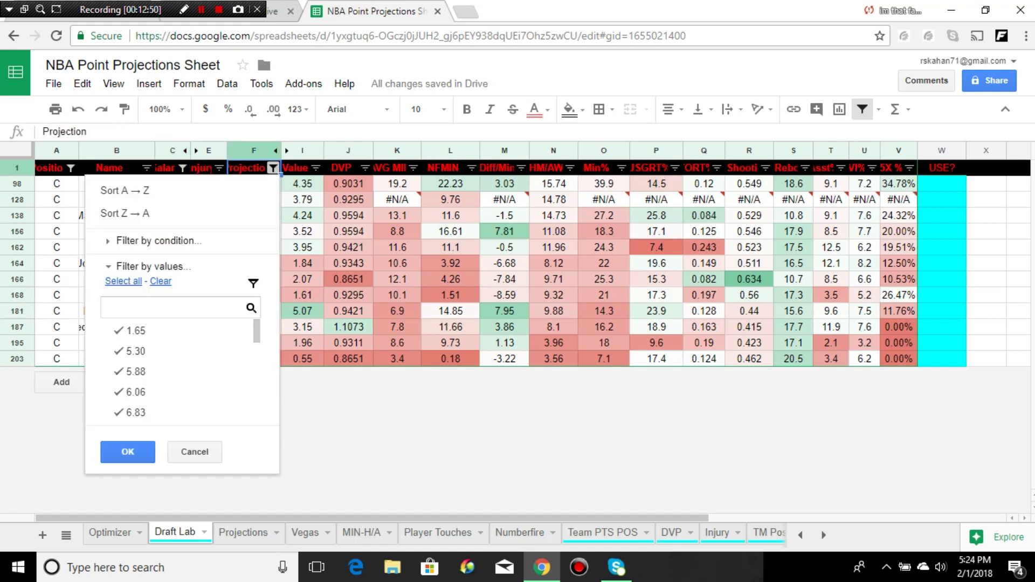
left_click(161, 281)
scroll(173, 399, "down", 10)
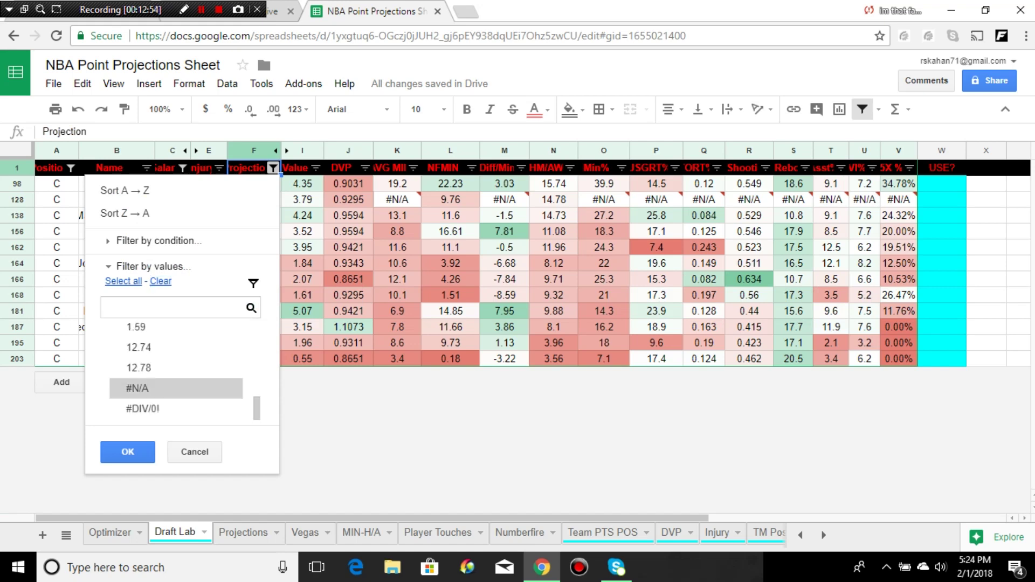
left_click_drag(257, 408, 256, 367)
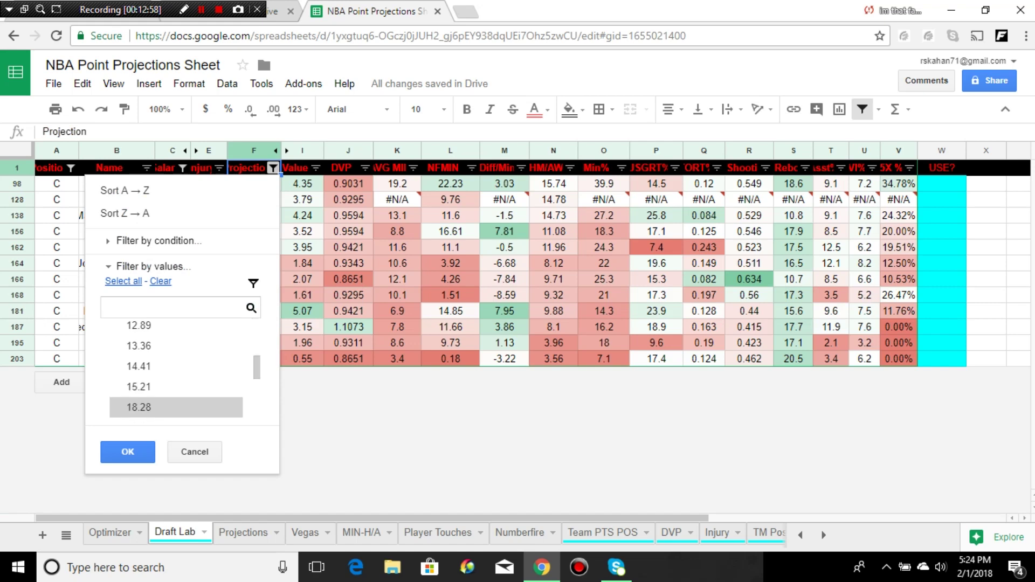
left_click(138, 407)
left_click(139, 386)
left_click(138, 366)
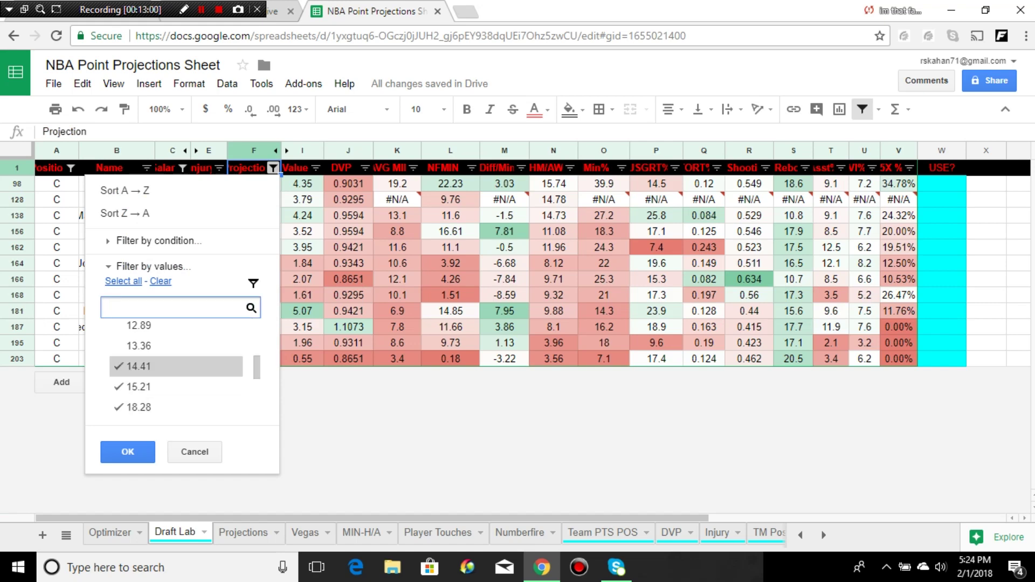
left_click(128, 452)
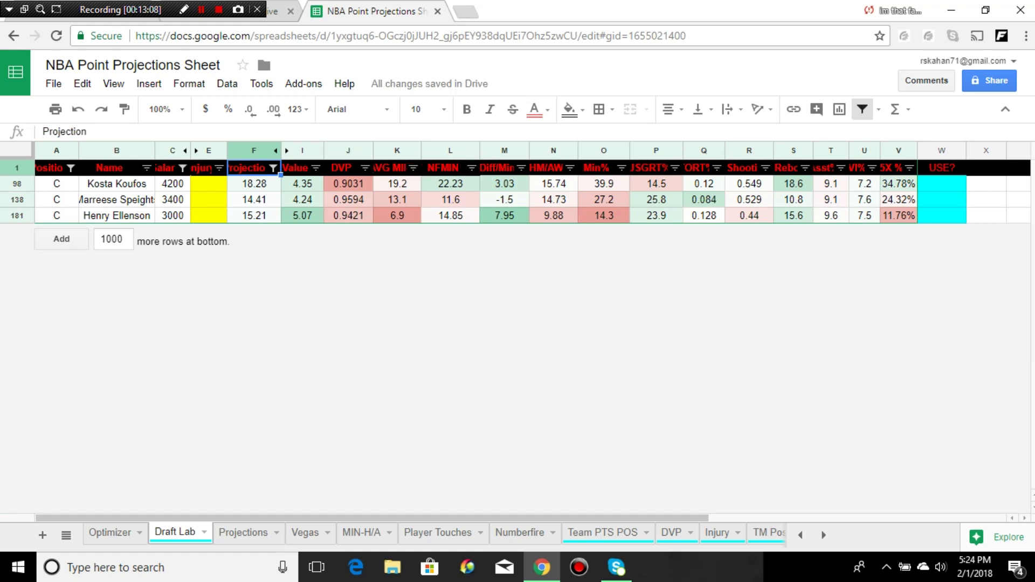
- Exclude the value -1.5 from the Diff/Min column's filter and 14.5 from the USGRT% column's filter
left_click(521, 167)
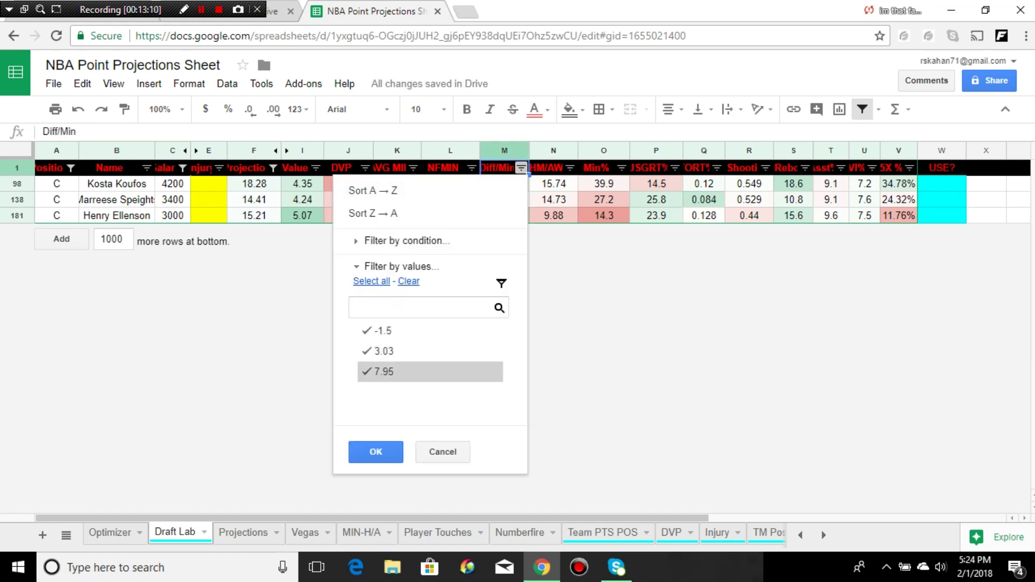
left_click(384, 330)
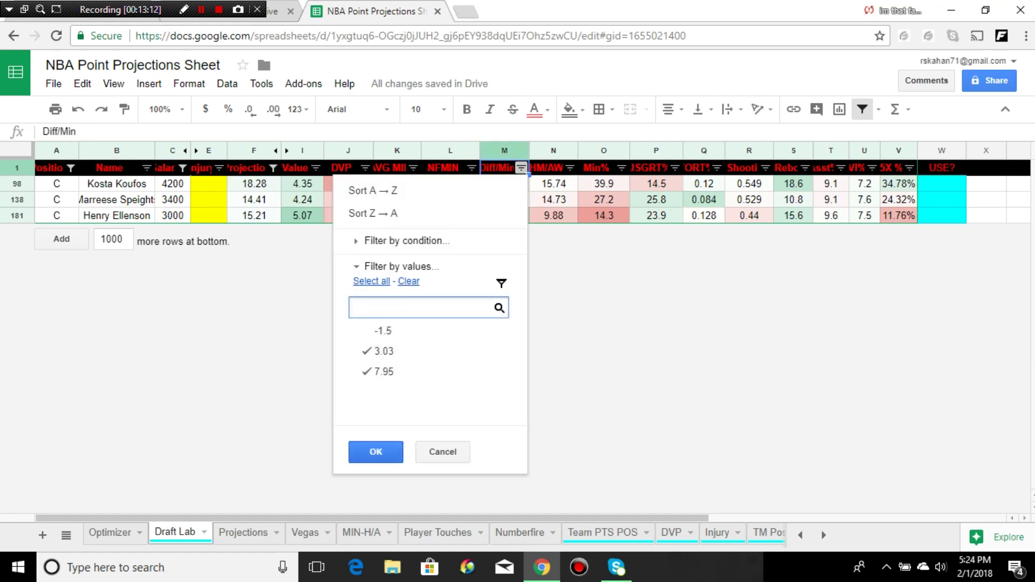
left_click(376, 452)
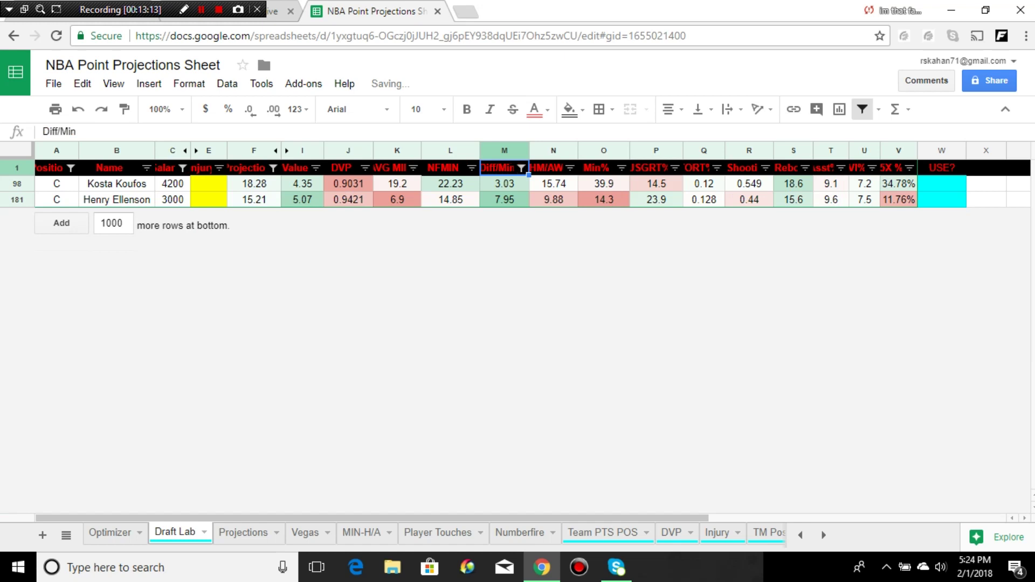
left_click(674, 168)
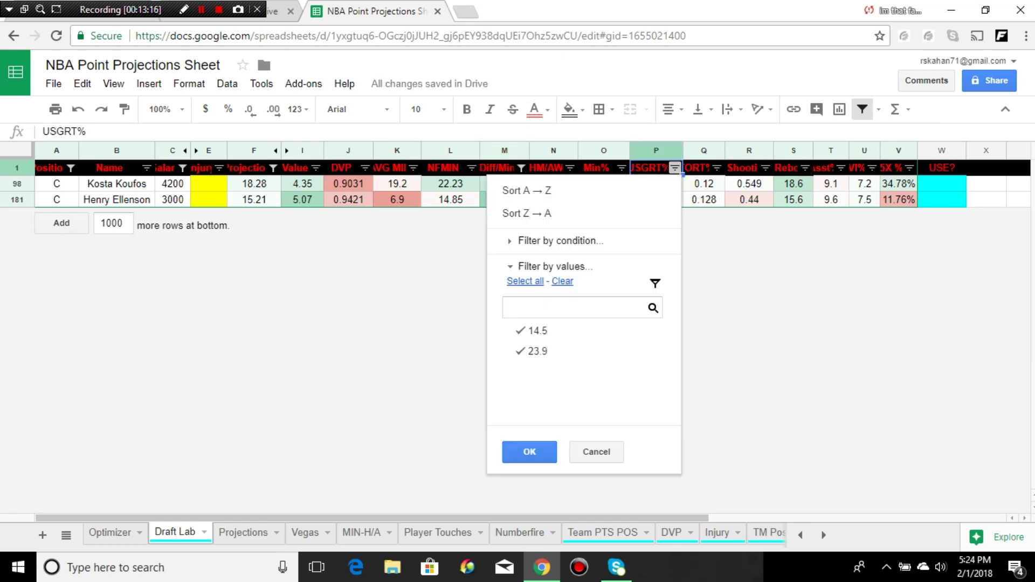
left_click(539, 331)
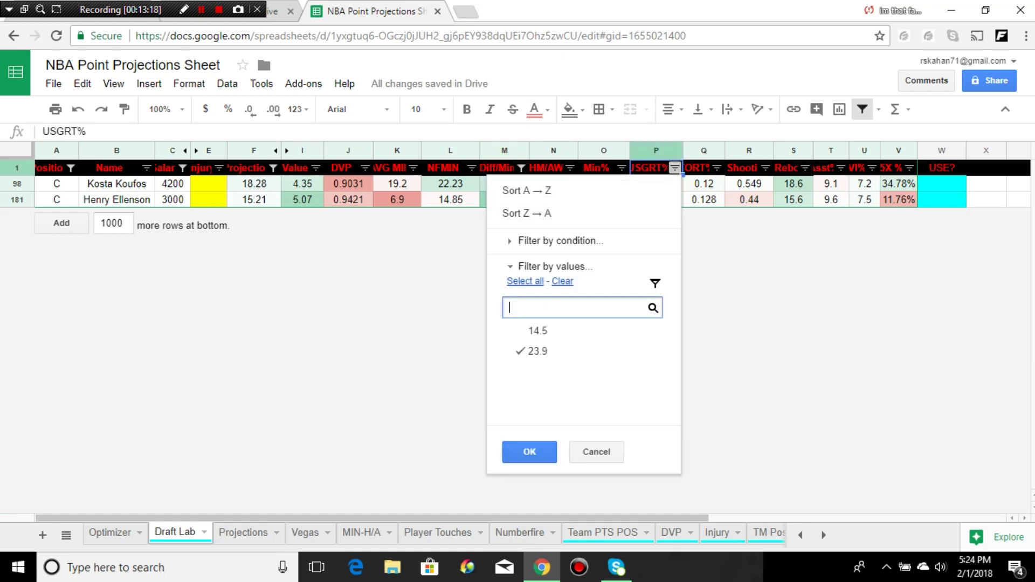
left_click(529, 451)
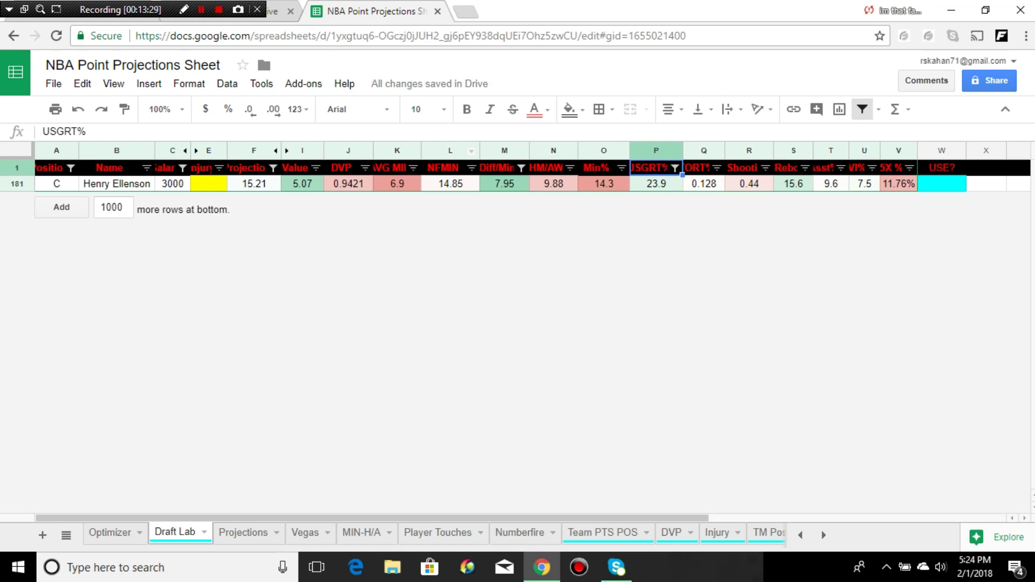
- Reset the Position and Salary column filters so that both include all of their values
left_click(70, 168)
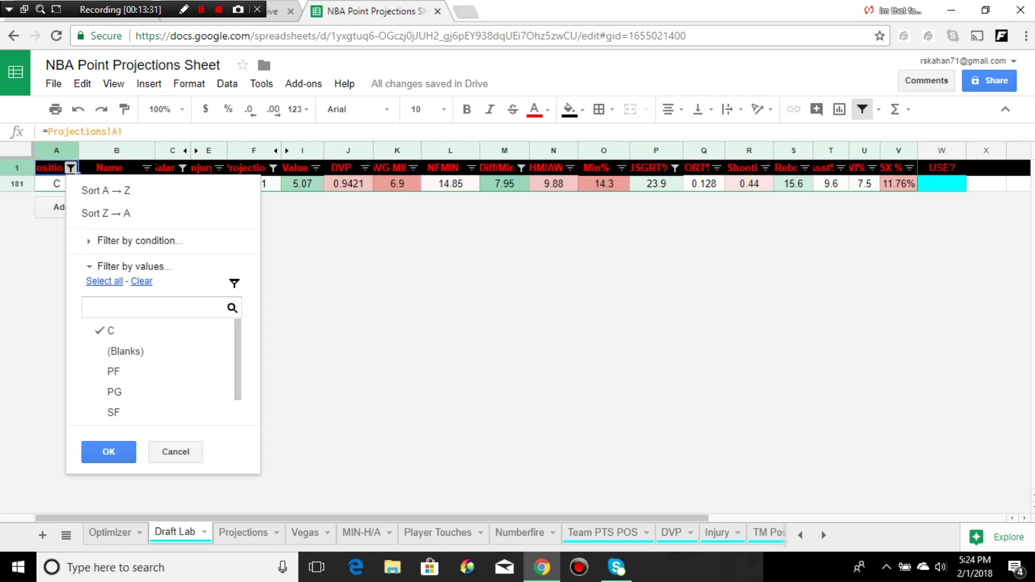
left_click(141, 280)
left_click(104, 281)
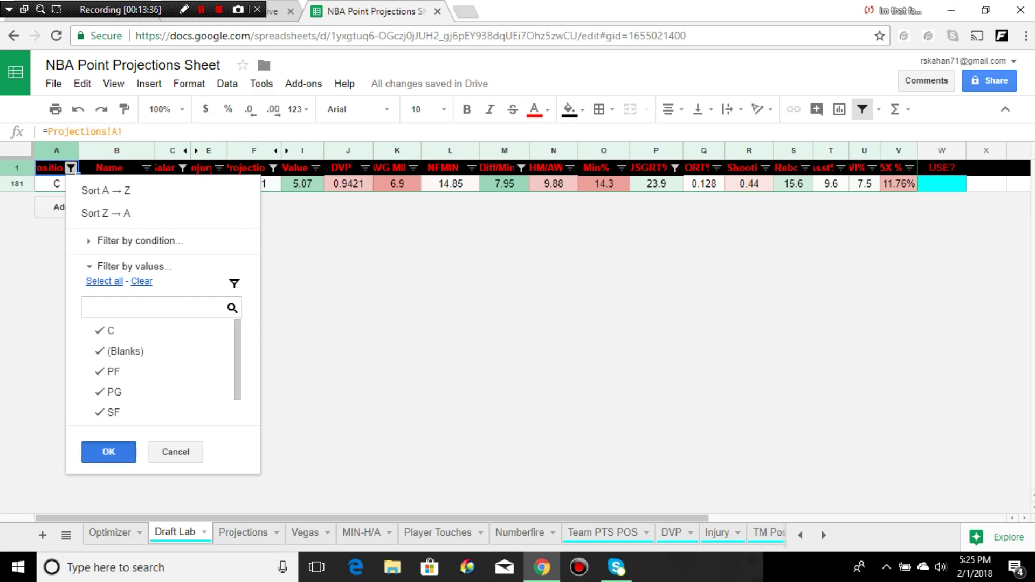
left_click(109, 451)
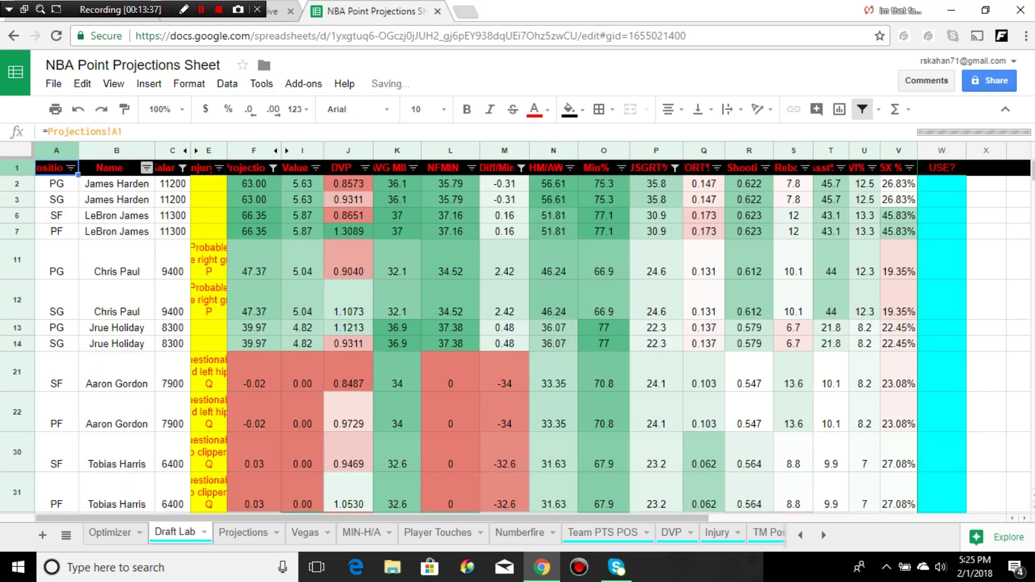
left_click(146, 168)
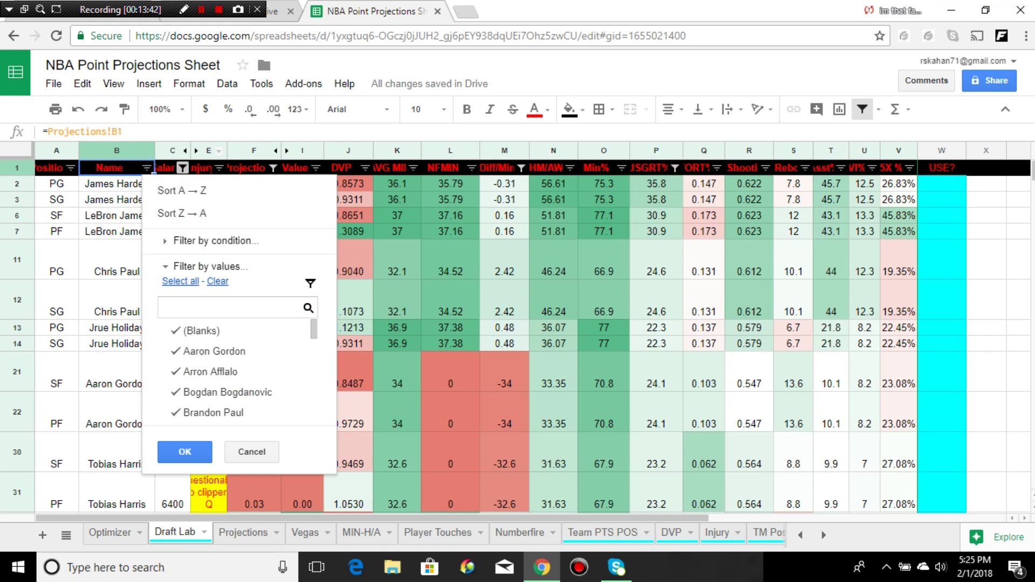
left_click(183, 168)
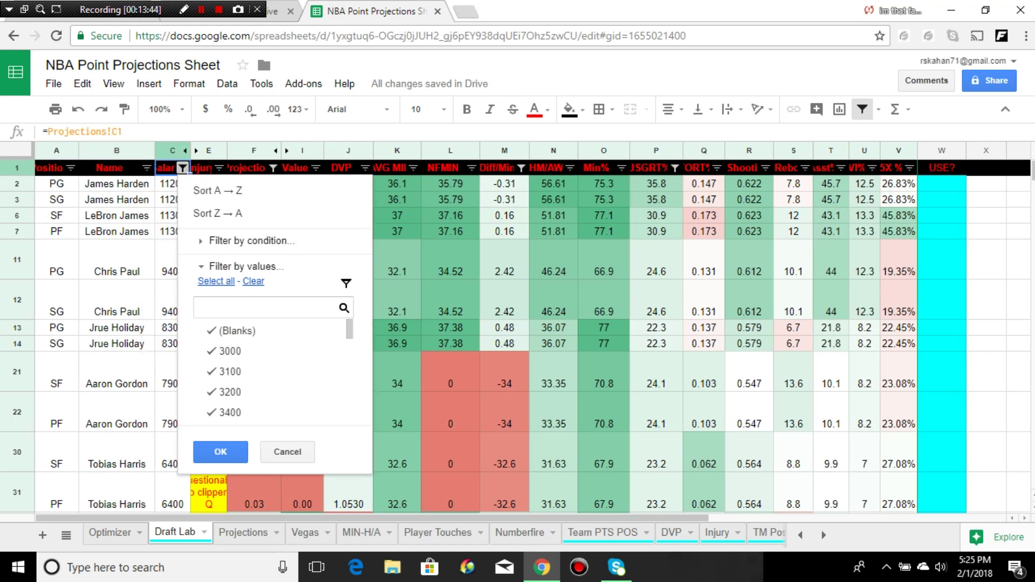
left_click(220, 451)
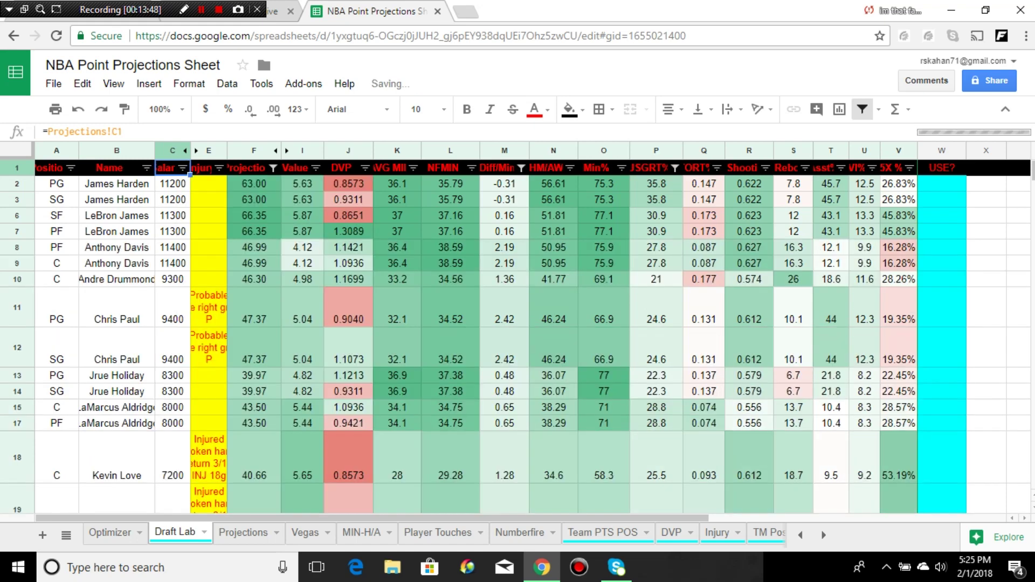
- Filter the Position column by values to show only PG
left_click(71, 168)
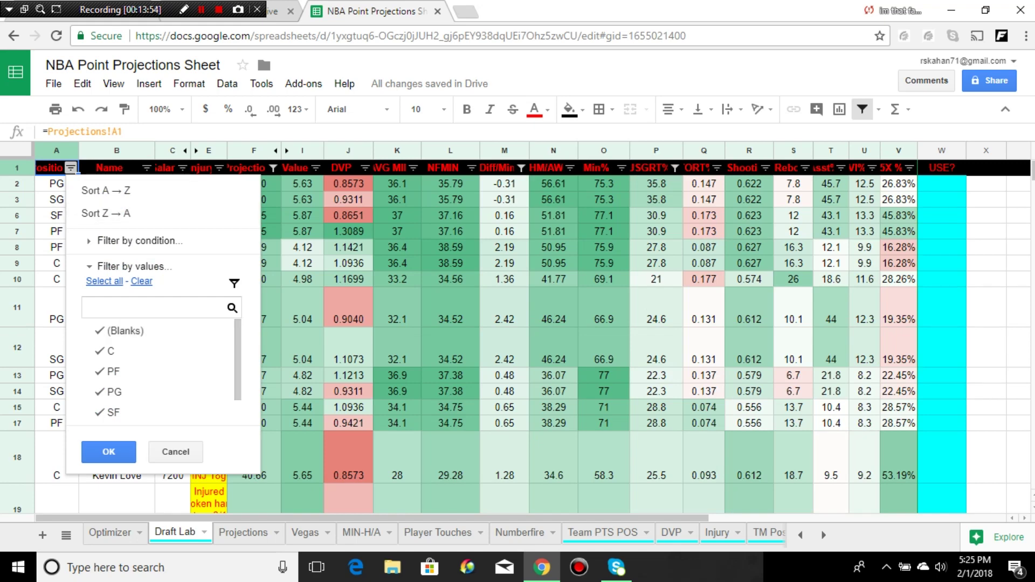
left_click(141, 280)
left_click(114, 391)
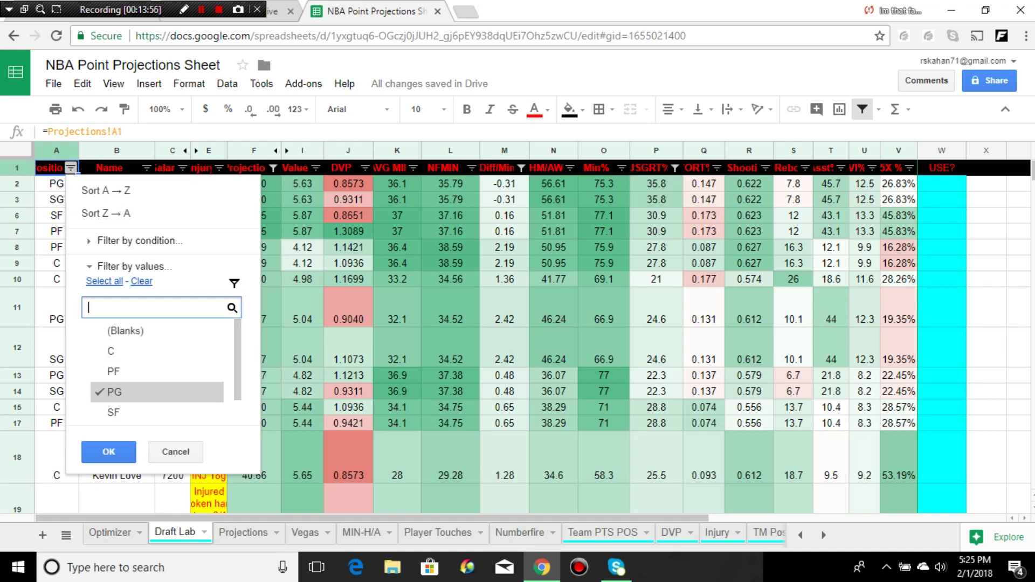
left_click(108, 452)
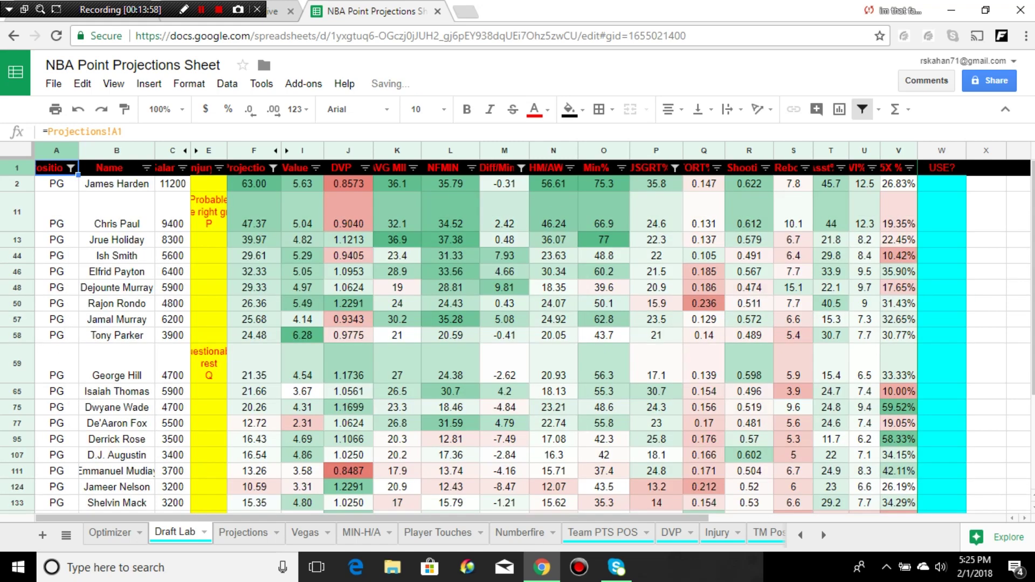
- Filter the Projection column by condition to values greater than or equal to 20
left_click(183, 168)
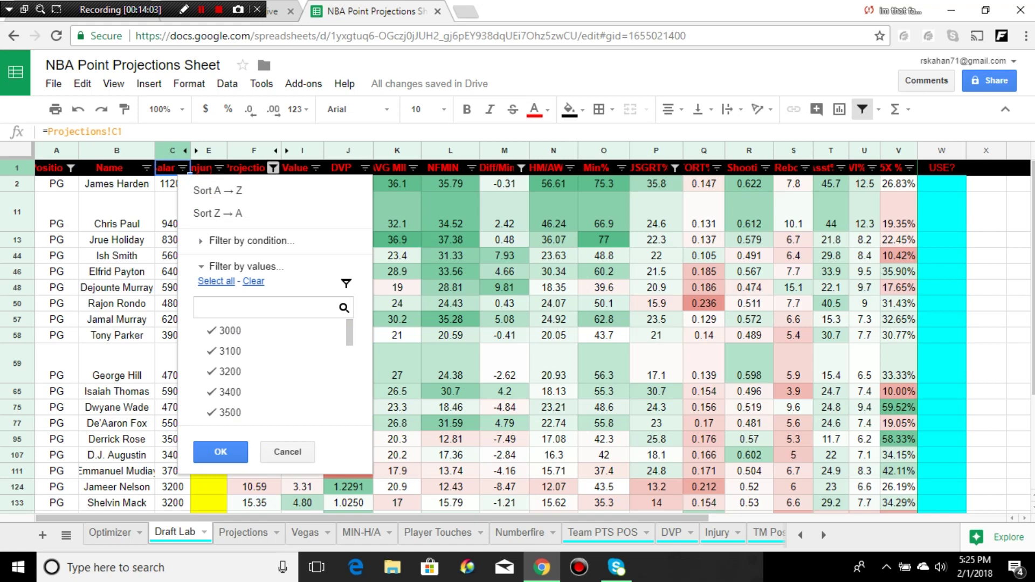
left_click(273, 167)
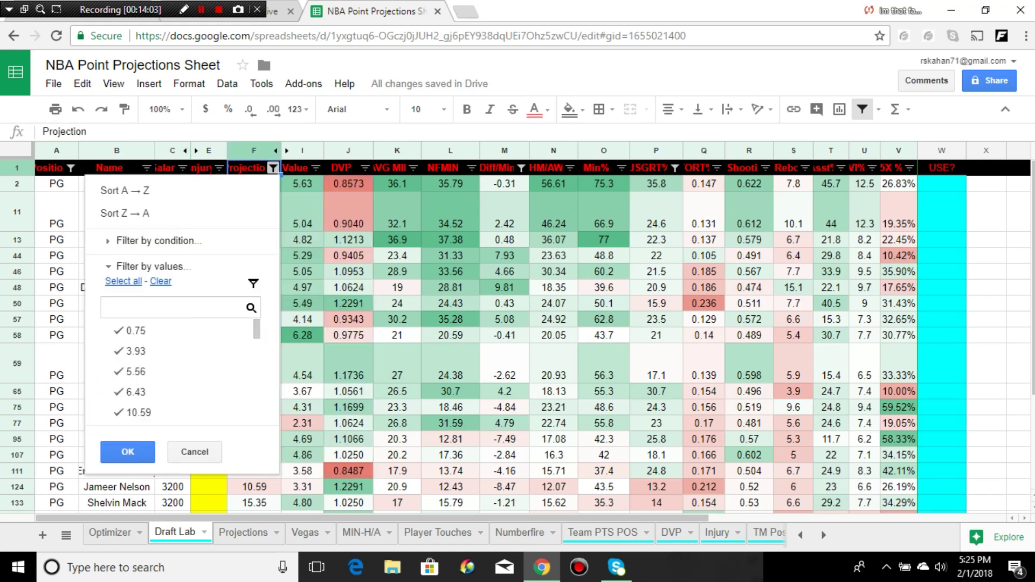
left_click(155, 240)
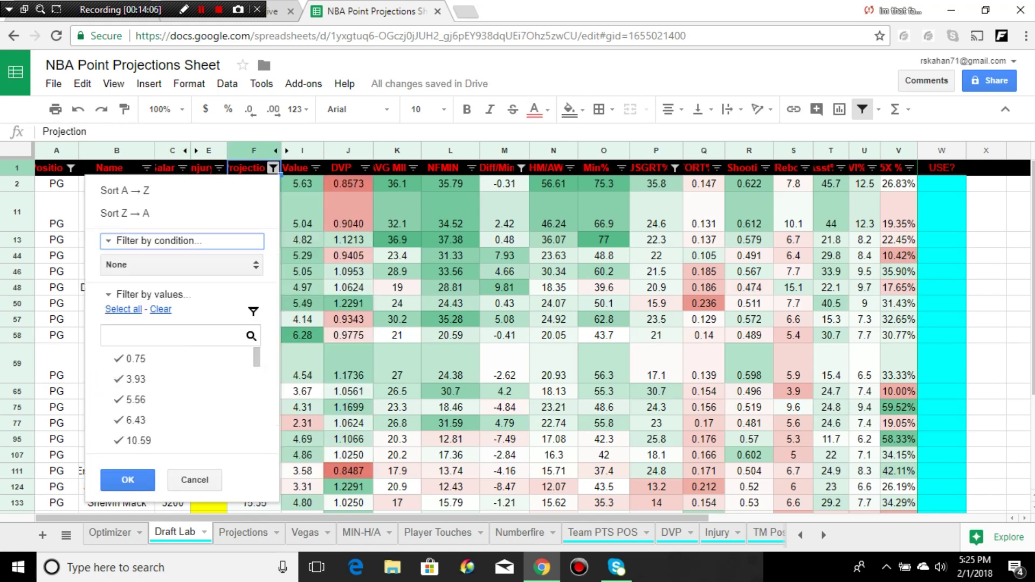
left_click(181, 264)
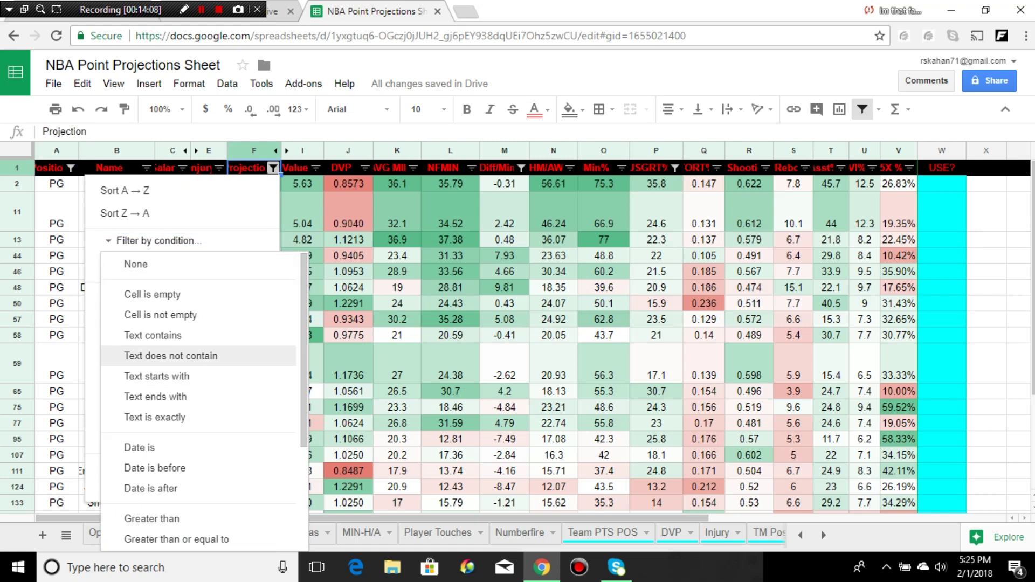
left_click(176, 539)
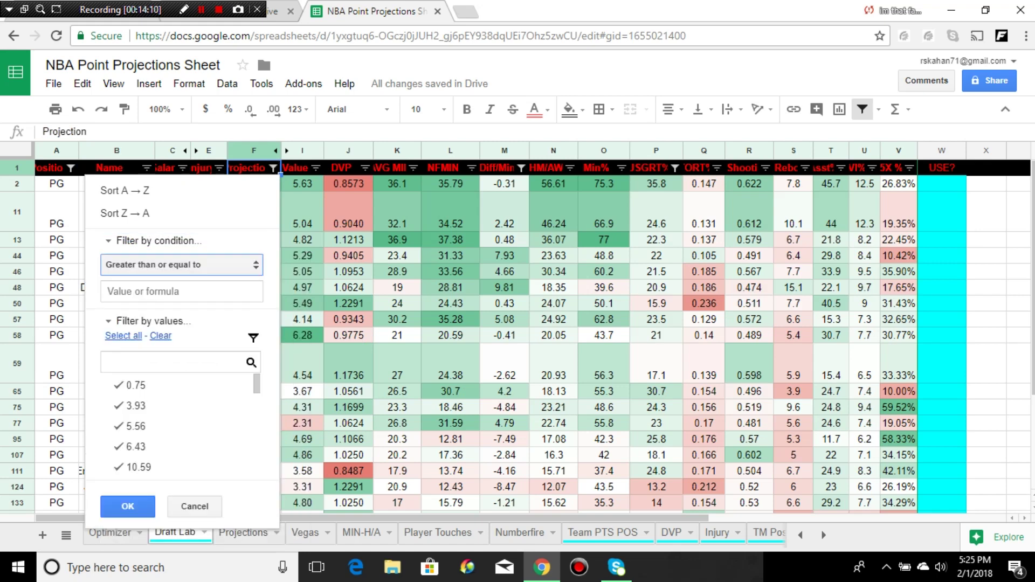
left_click(182, 291)
type("20")
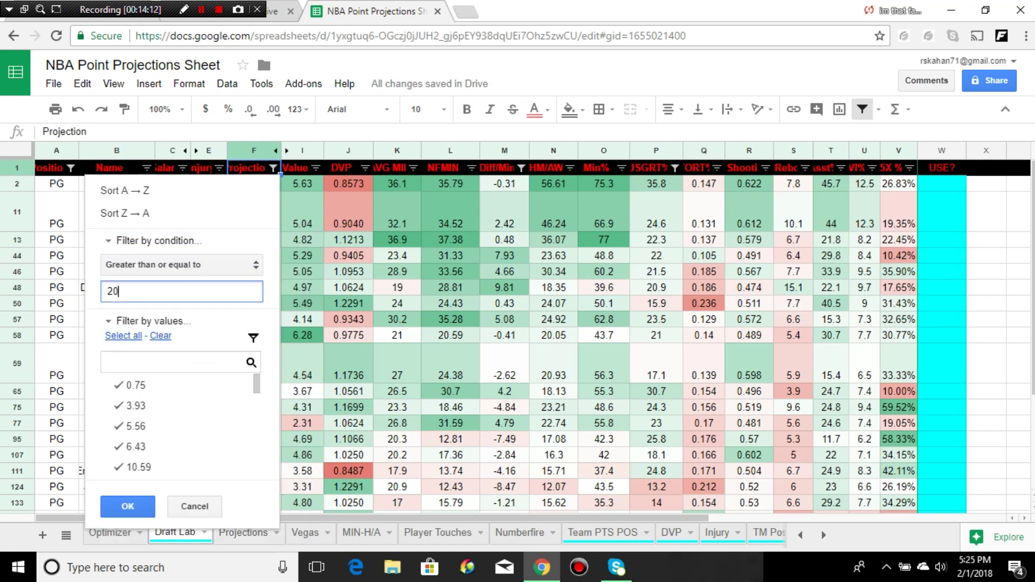
left_click(128, 507)
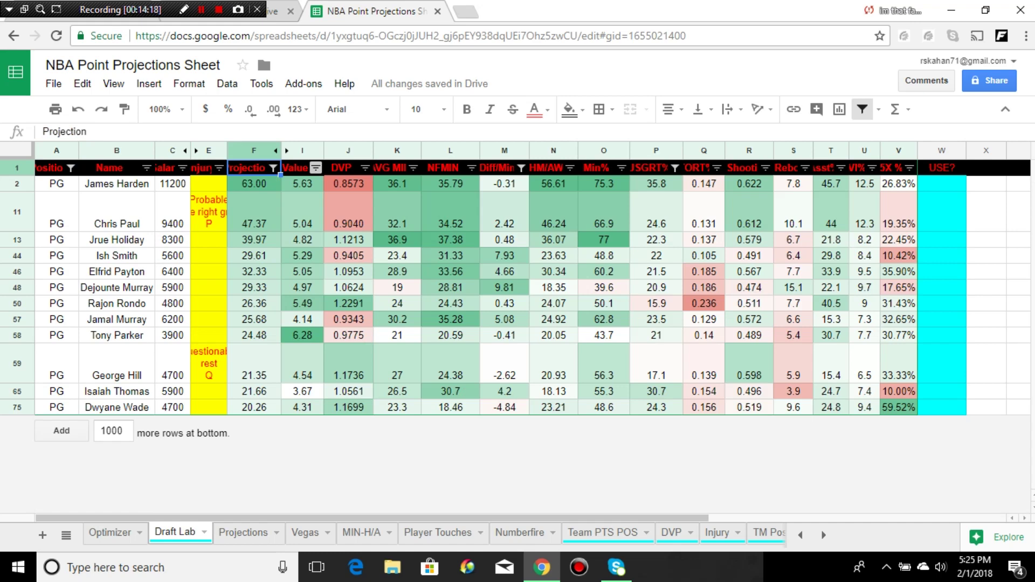
- Exclude the values 10.00%, 10.42% and 17.65% from the 5X % column's filter
left_click(909, 168)
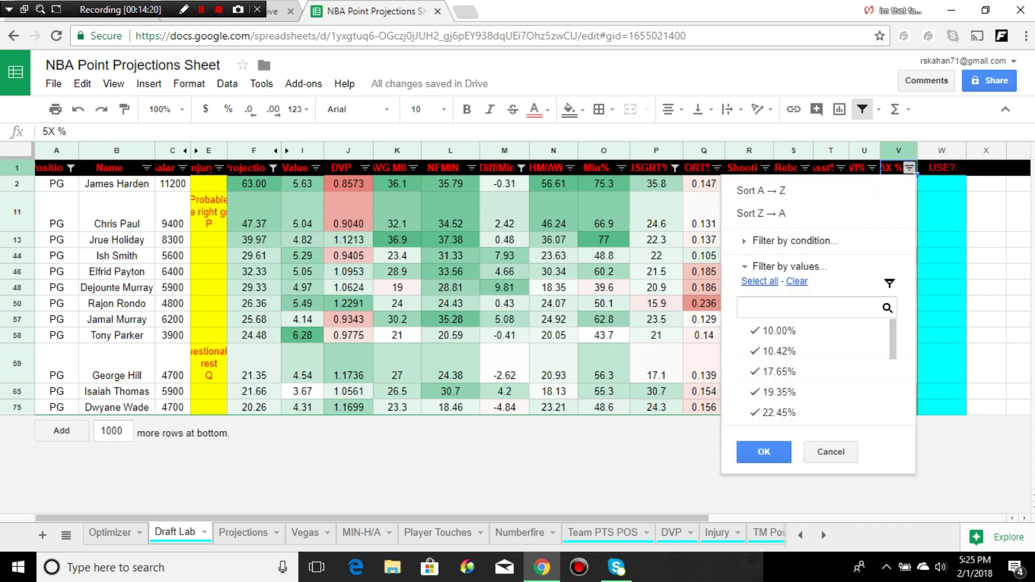
left_click(778, 330)
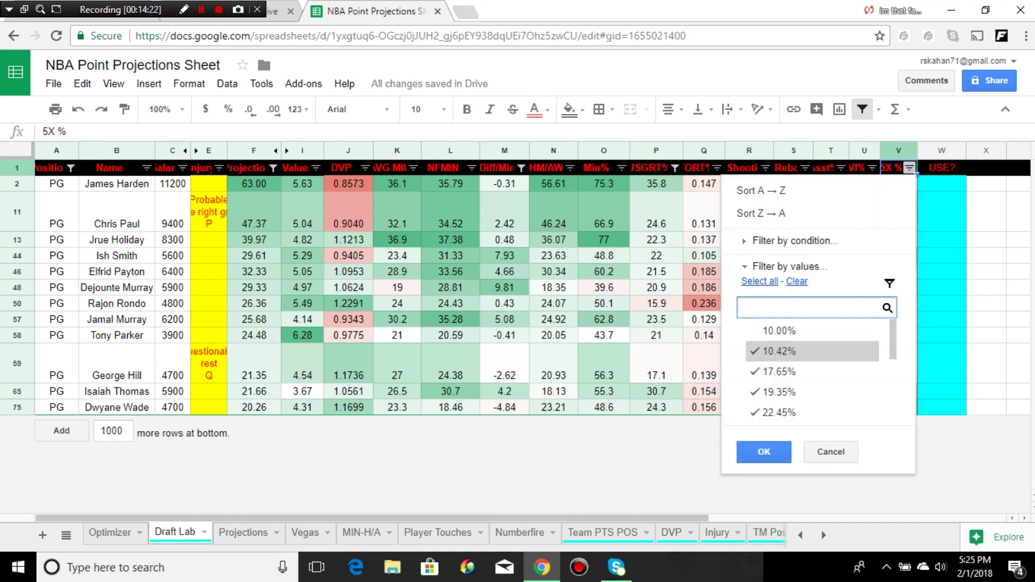
left_click(778, 351)
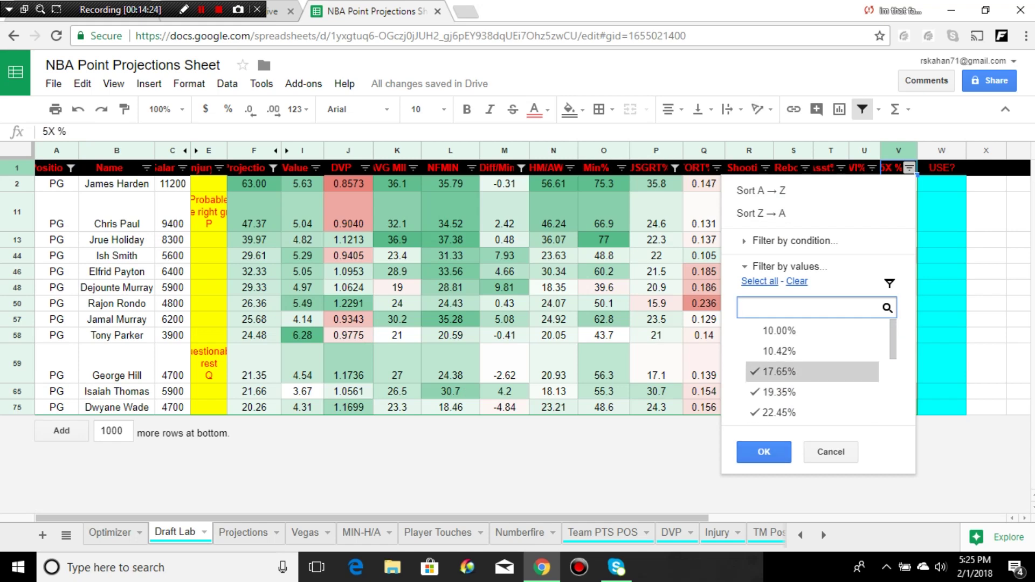
left_click(779, 371)
left_click(764, 451)
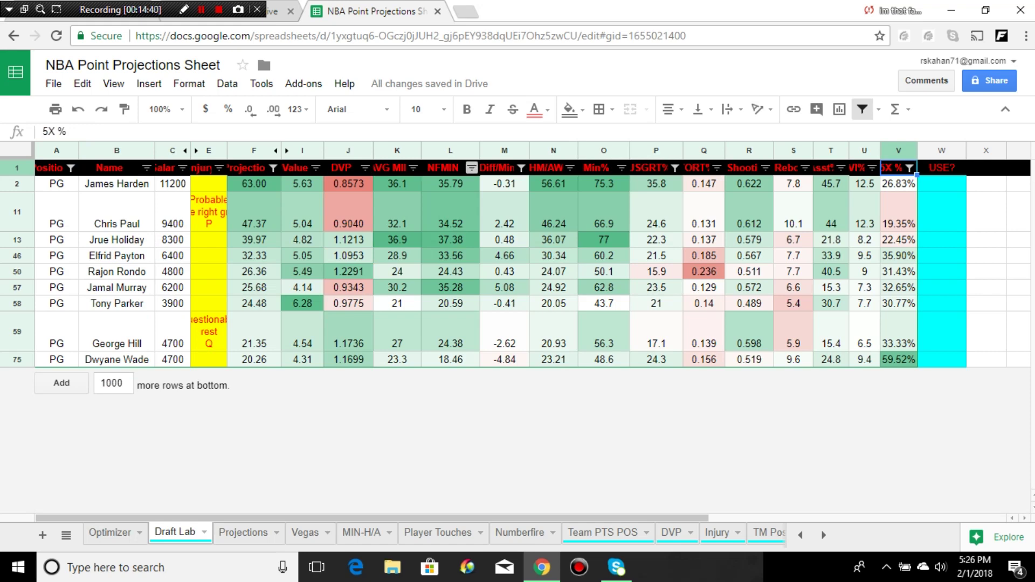
- Exclude the values -4.84 and -2.62 from the Diff/Min column's filter
left_click(472, 168)
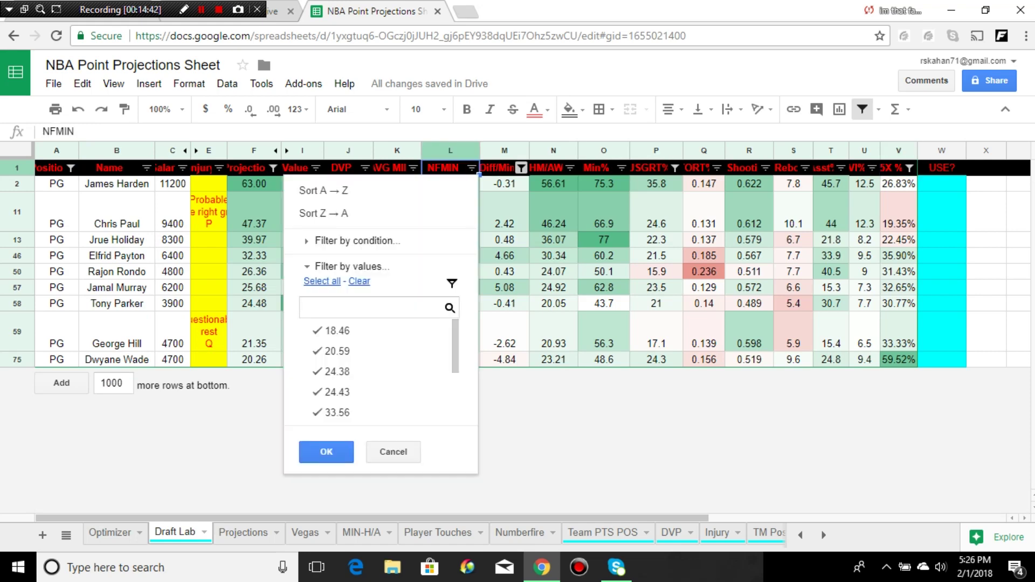
left_click(521, 168)
left_click(385, 330)
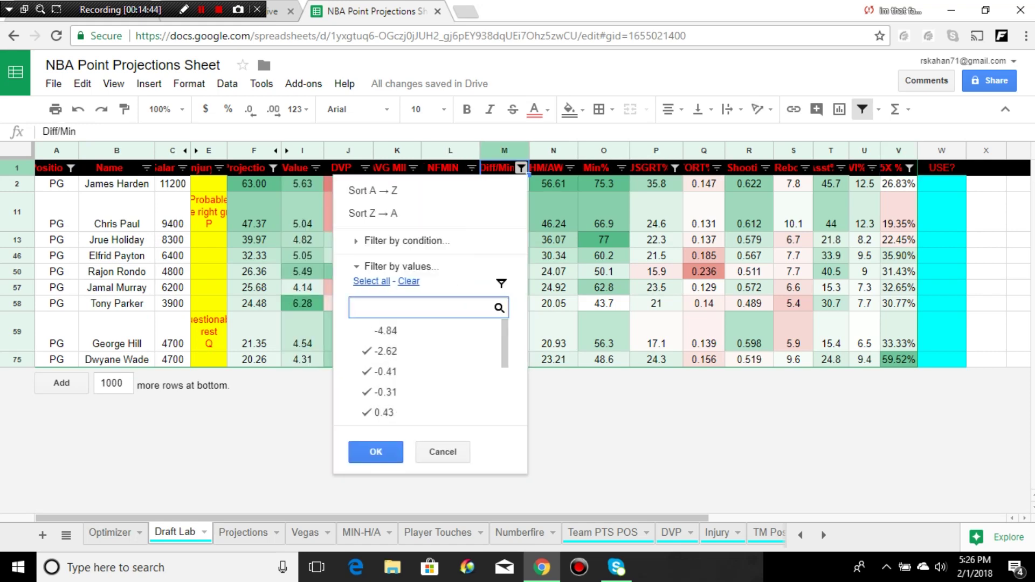
left_click(385, 351)
left_click(376, 451)
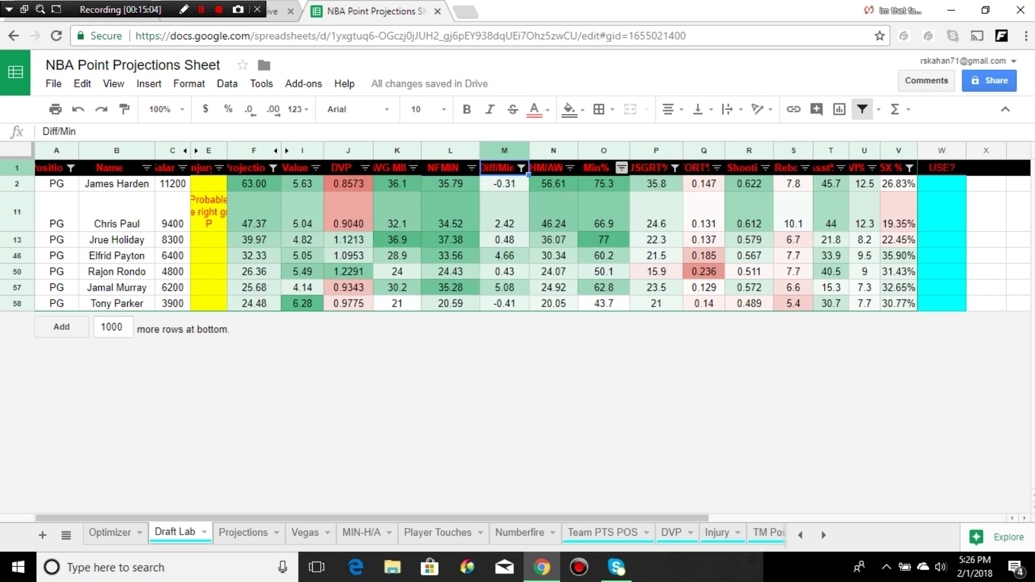
- Exclude the value 43.7 from the Min% column's filter and 15.9 from the USGRT% column's filter
left_click(621, 167)
left_click(479, 331)
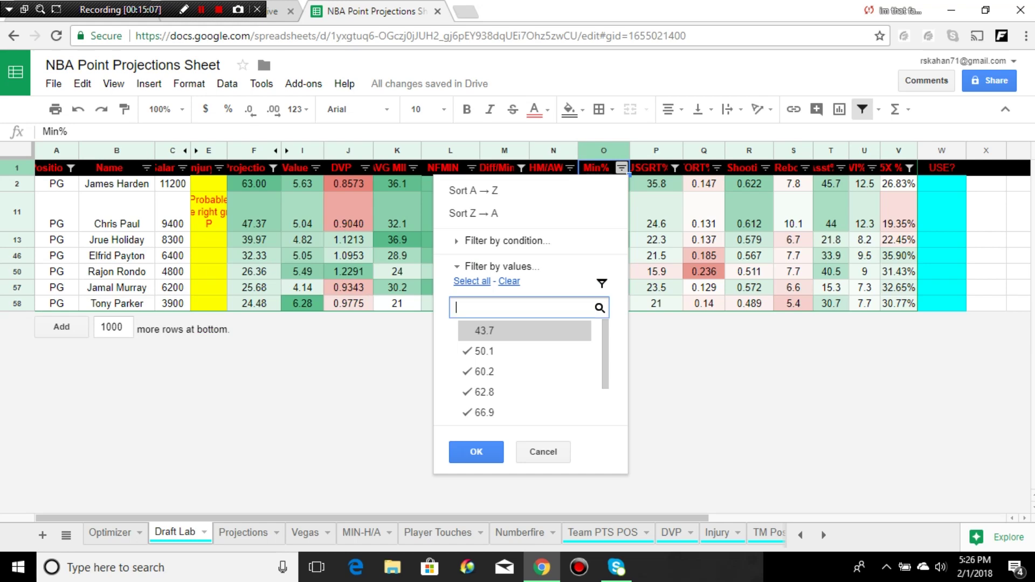
left_click(476, 452)
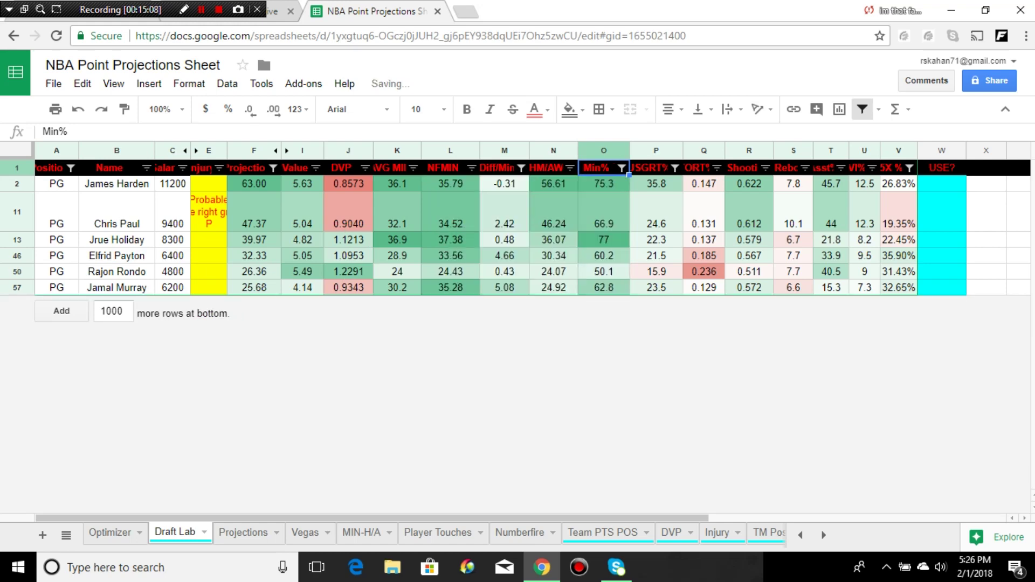
left_click(674, 167)
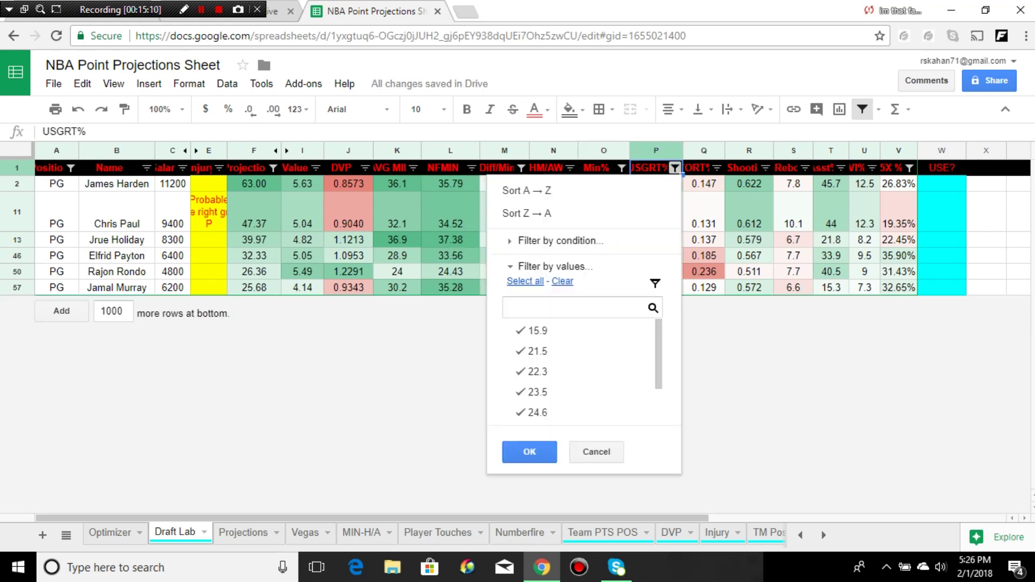
left_click(533, 330)
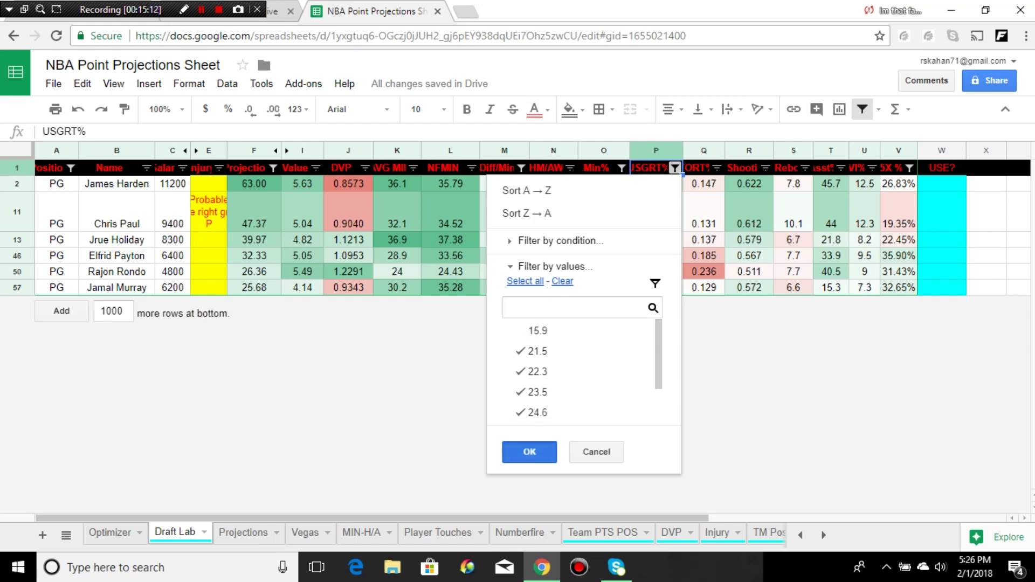
left_click(529, 452)
- Exclude the value 0.185 from the TORT% column's filter and 15.3 from the Asst% column's filter
left_click(716, 168)
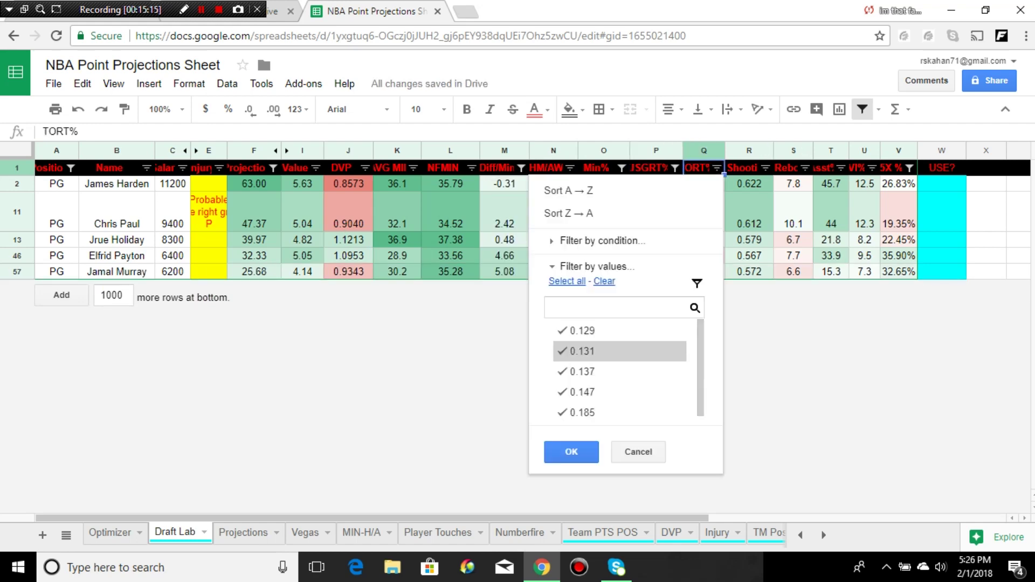
left_click(582, 412)
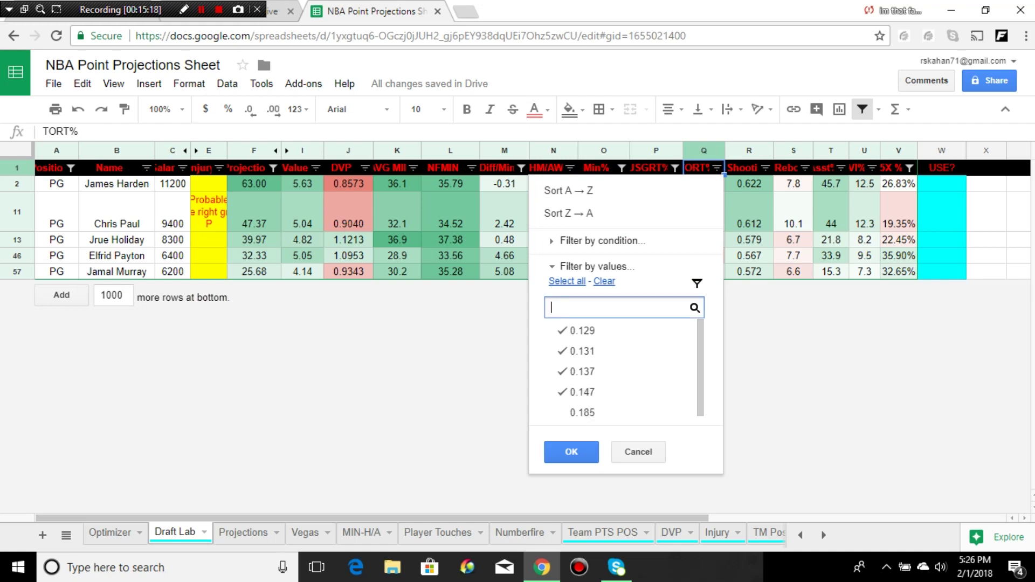
left_click(571, 451)
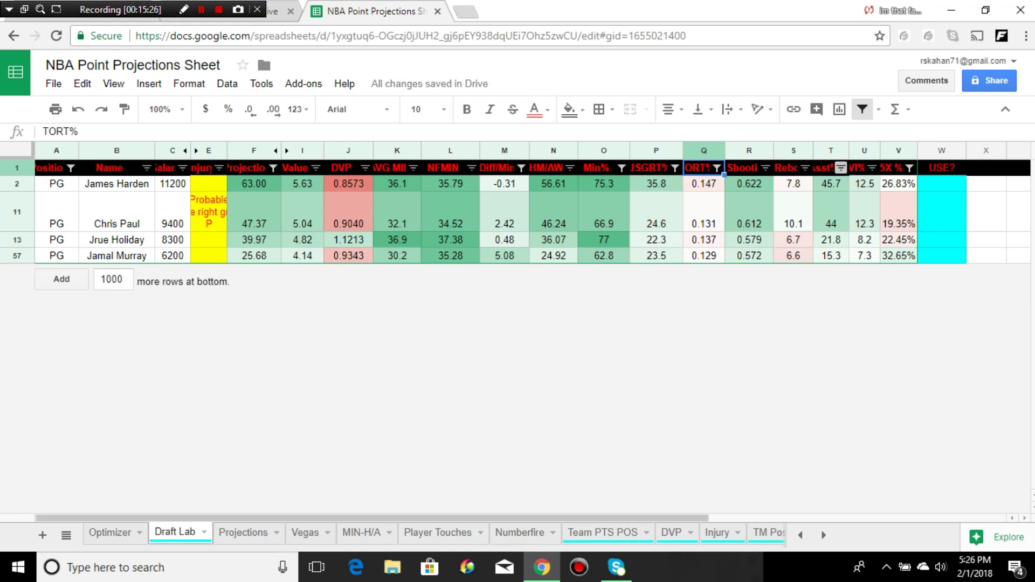
left_click(841, 168)
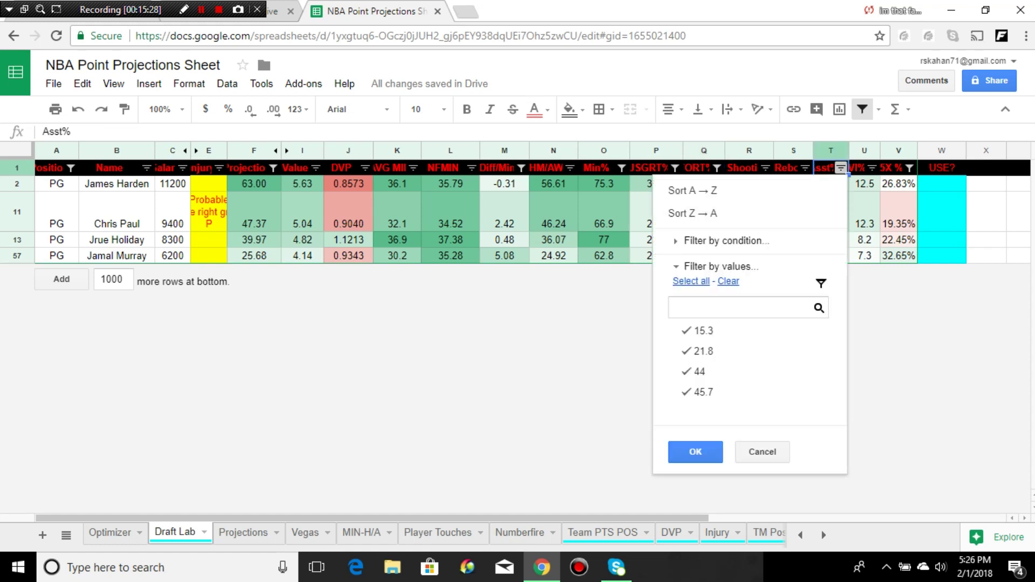
left_click(701, 330)
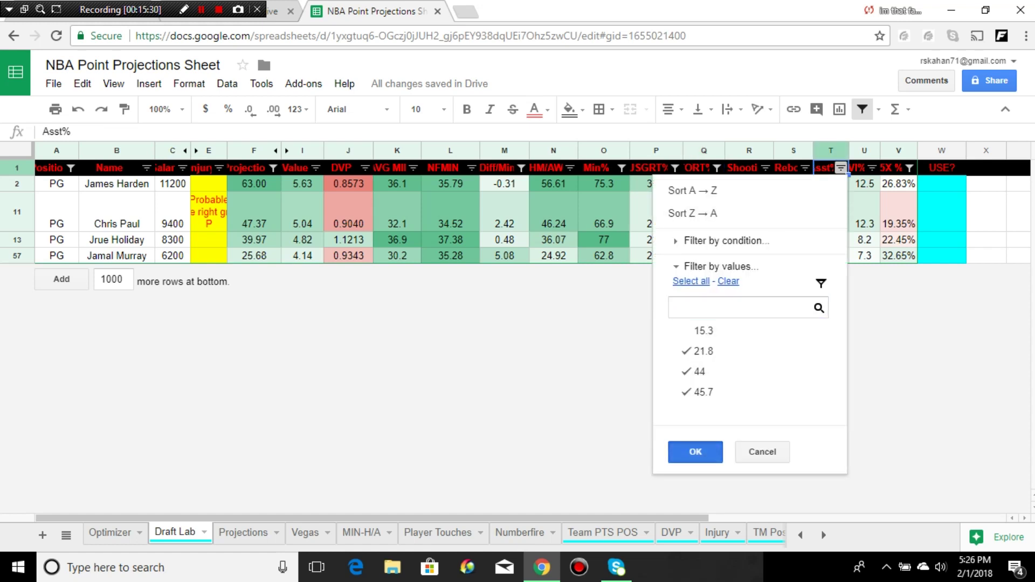
left_click(695, 451)
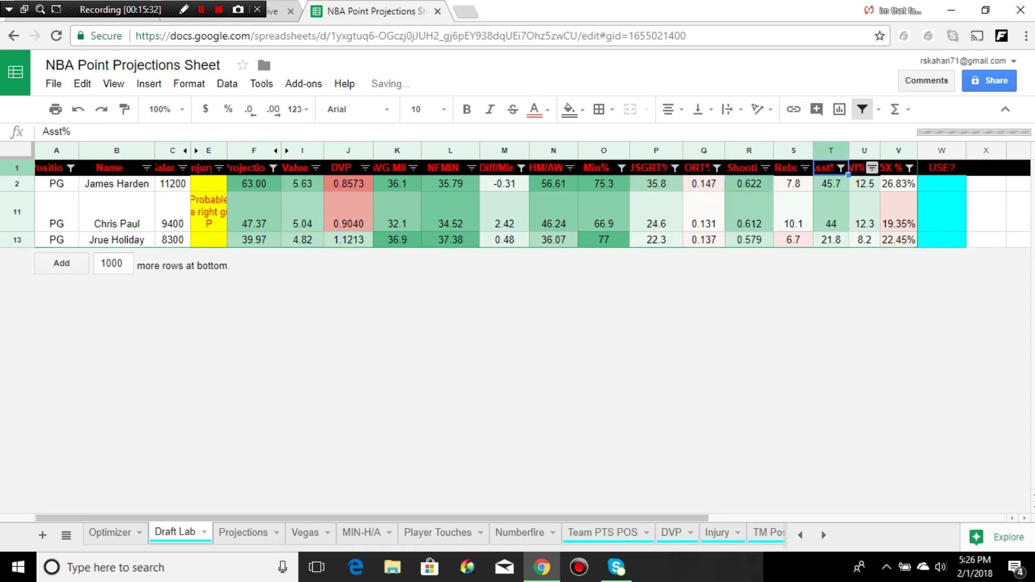
- Exclude the value 8.2 from the VI% column's filter and enter y in James Harden's USE? cell
left_click(872, 168)
left_click(718, 331)
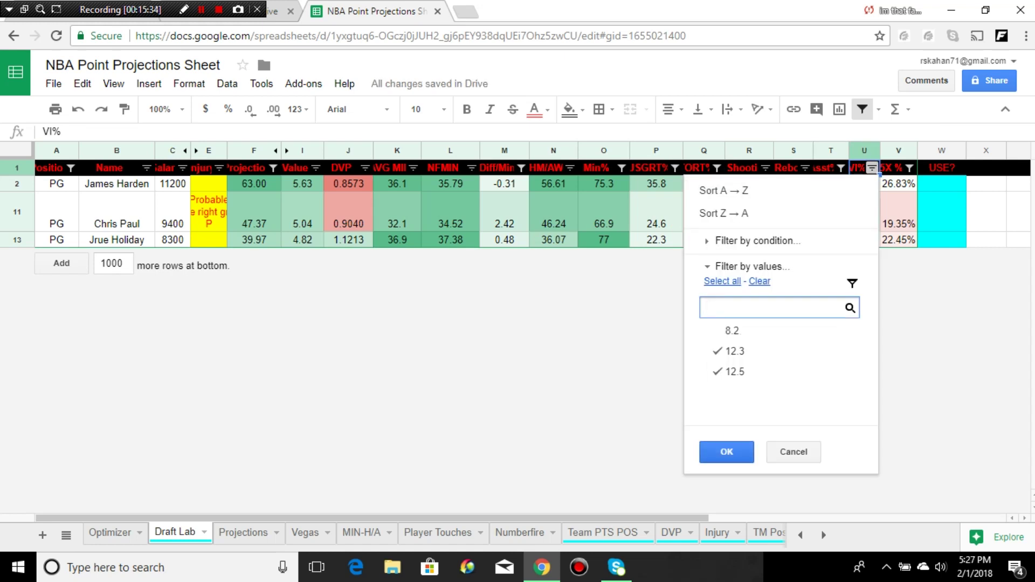
left_click(726, 452)
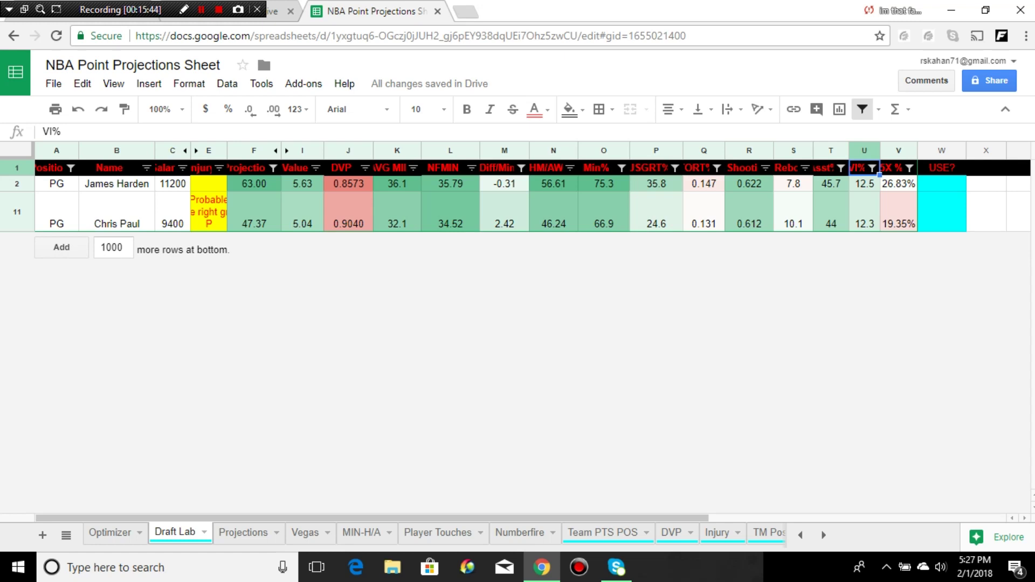
left_click(941, 183)
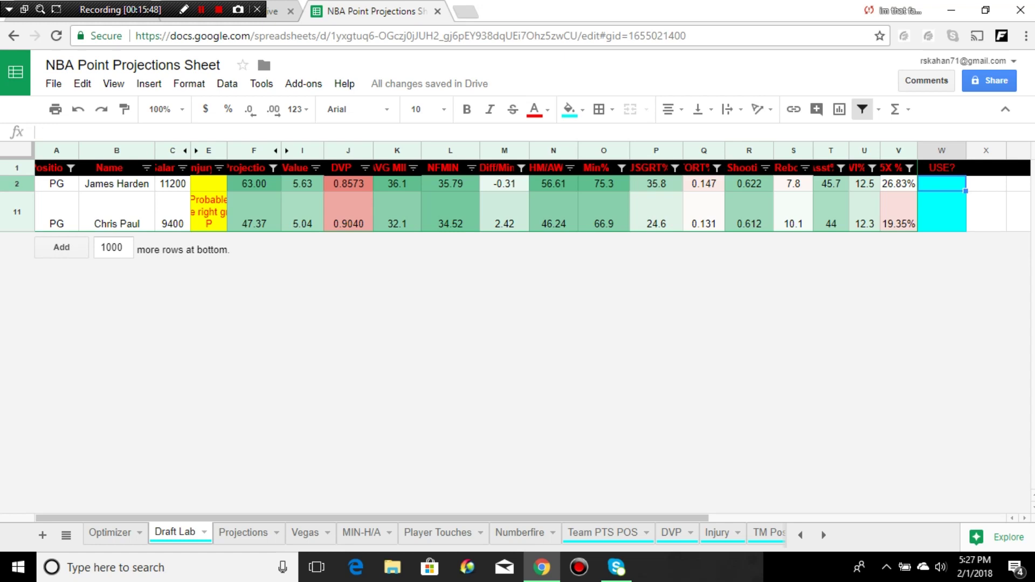
type("y")
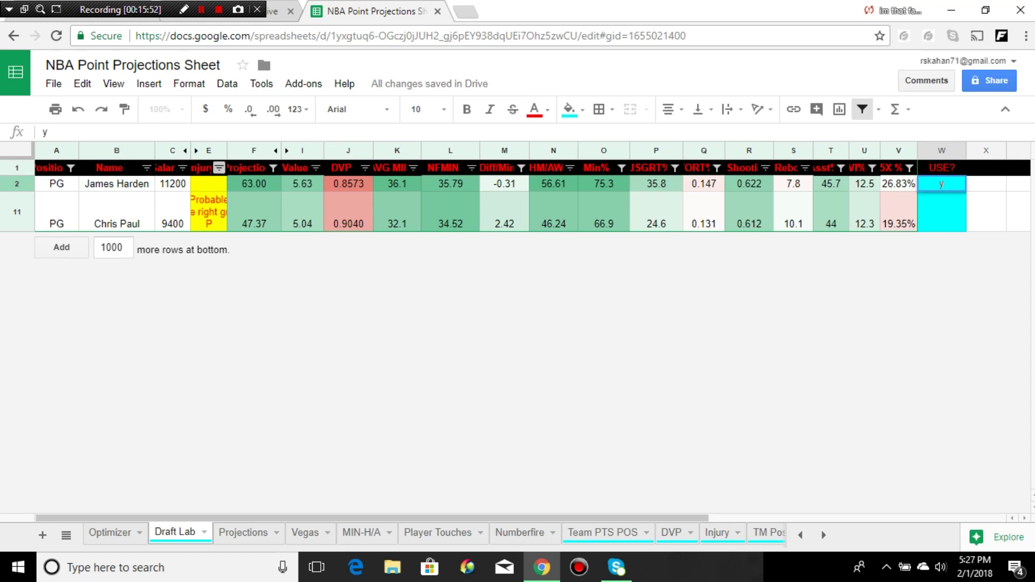
- Select all values in the Position column's filter to show every position
left_click(71, 168)
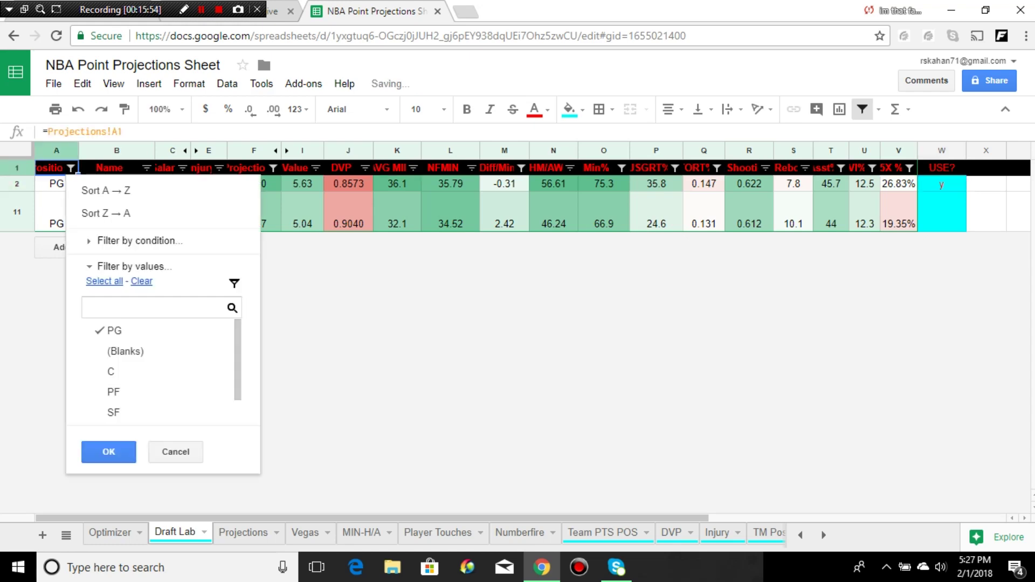
left_click(104, 281)
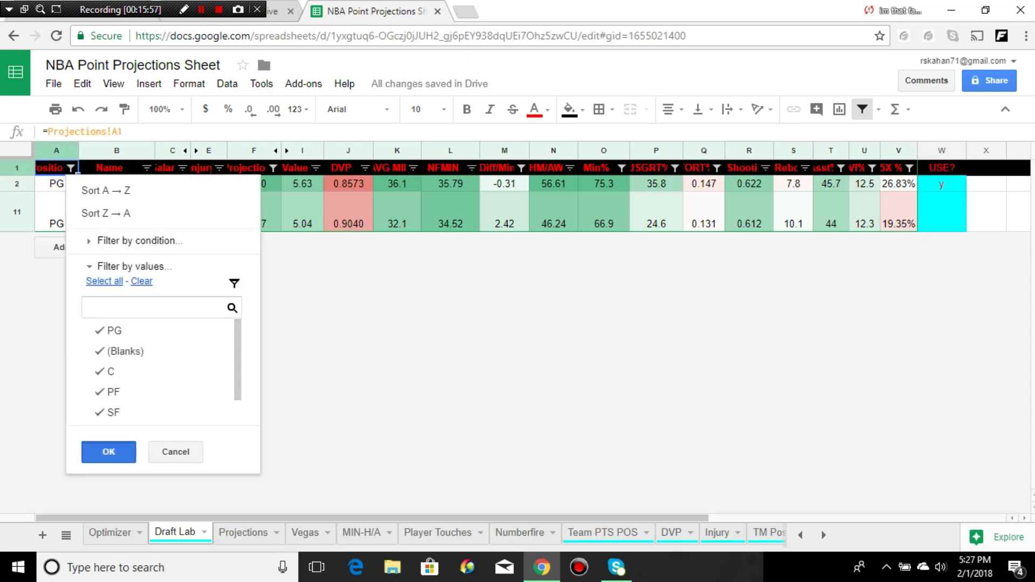
left_click(108, 452)
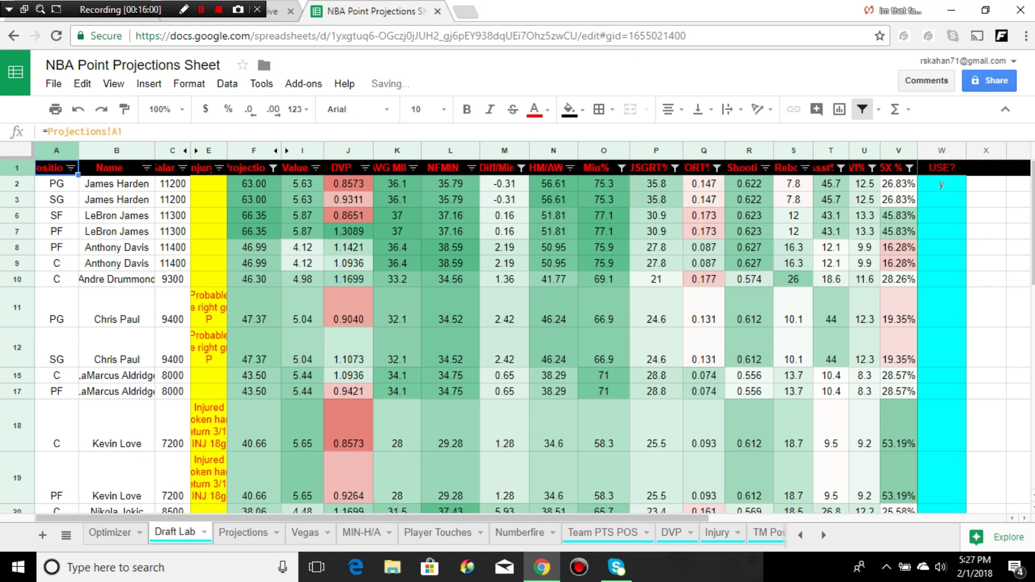
- Set the Projection column's filter condition to None and apply it
left_click(273, 168)
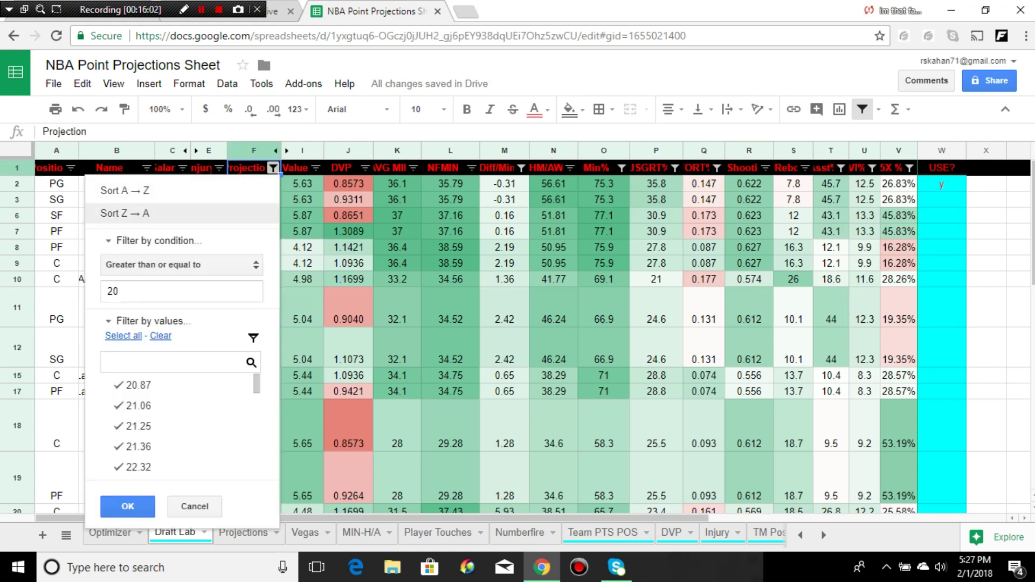
left_click(118, 291)
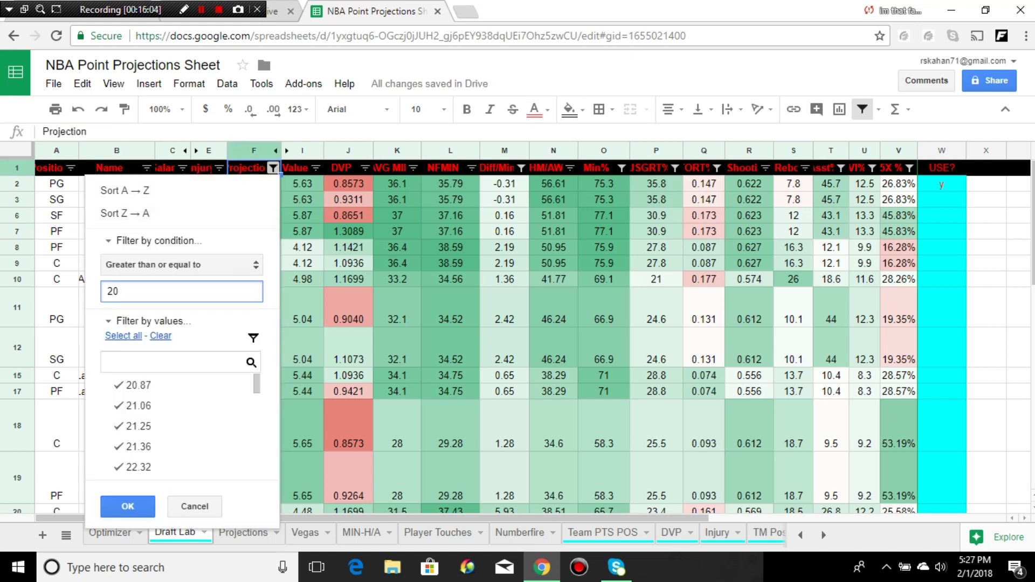
left_click(181, 265)
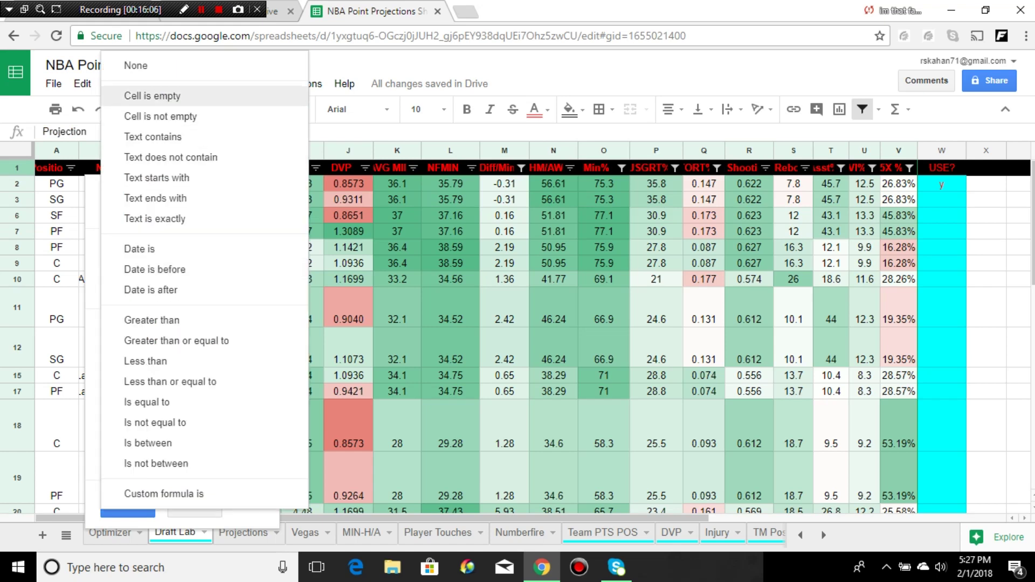
left_click(136, 66)
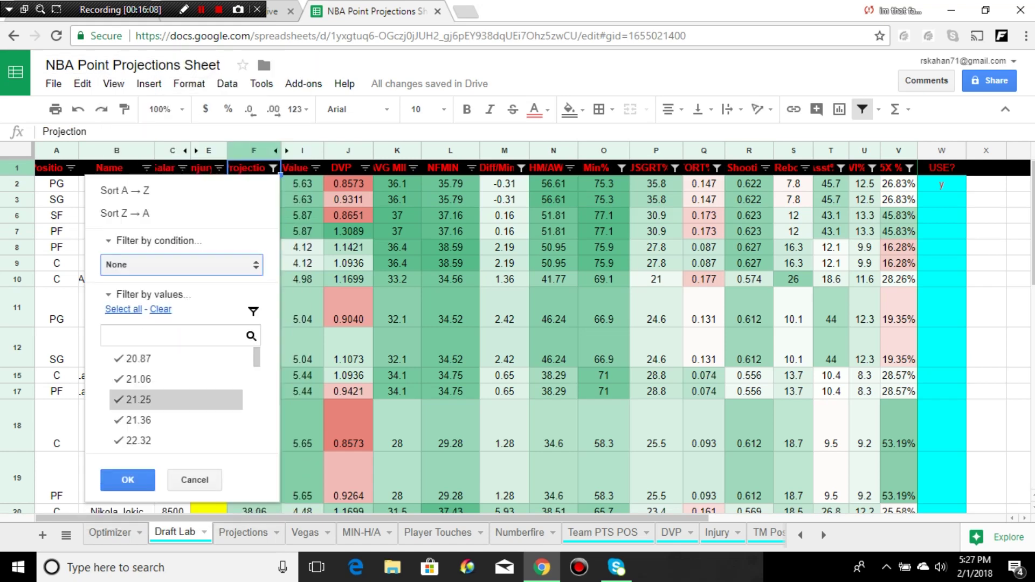
left_click(128, 479)
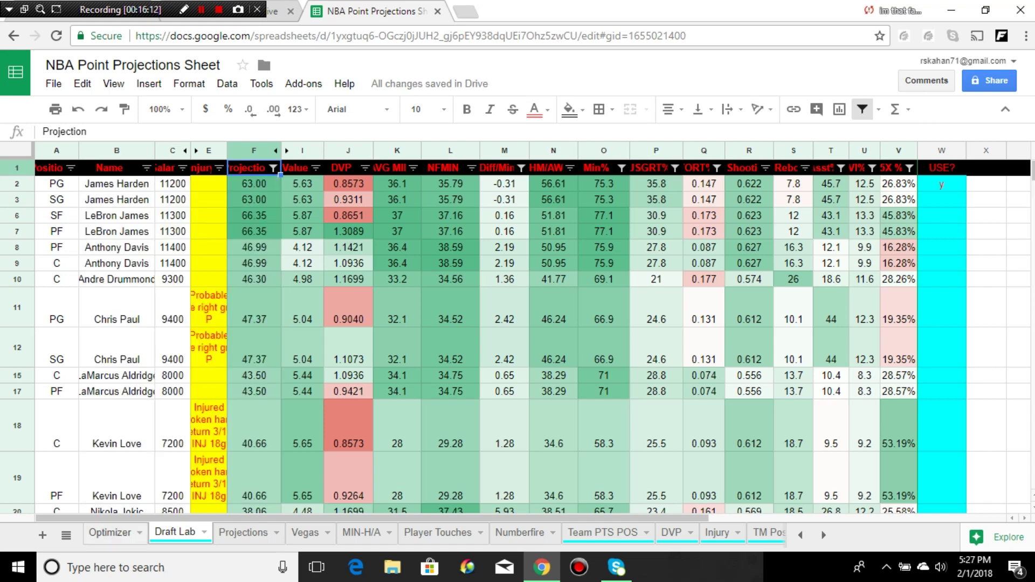
- Bring up the Projections sheet and start a blank workbook in Excel 2013
left_click(110, 532)
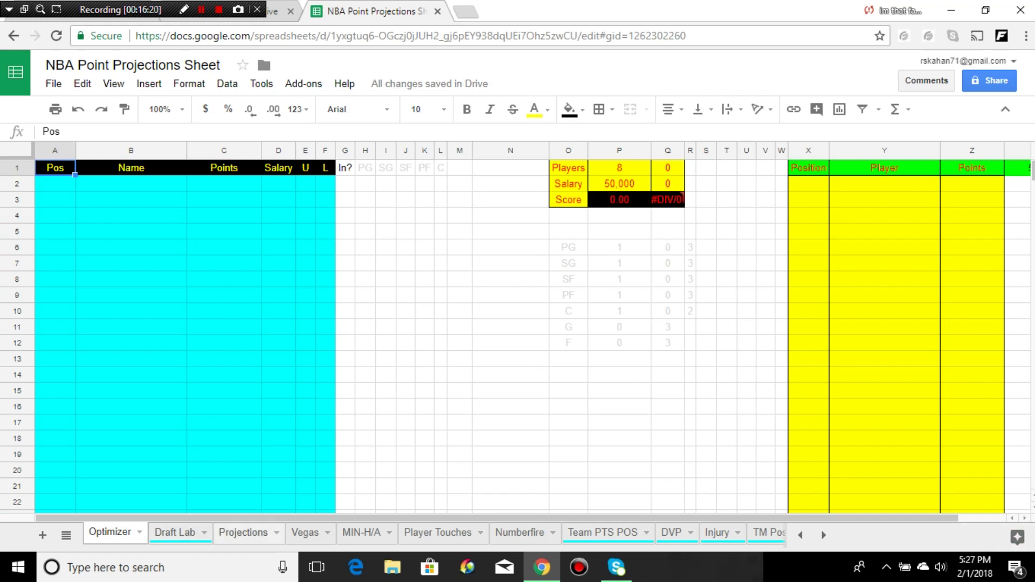
left_click(243, 533)
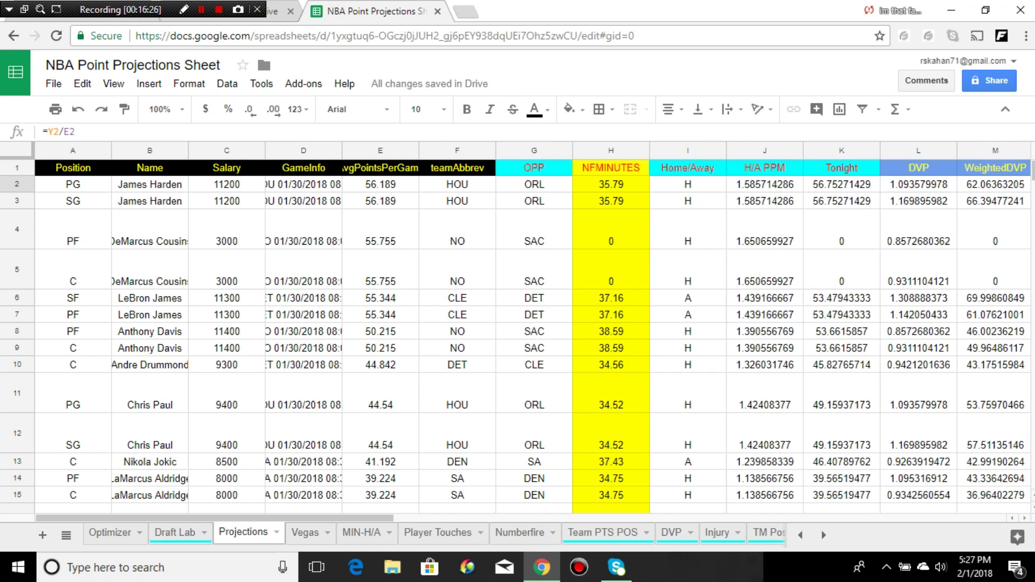
mouse_move(541, 567)
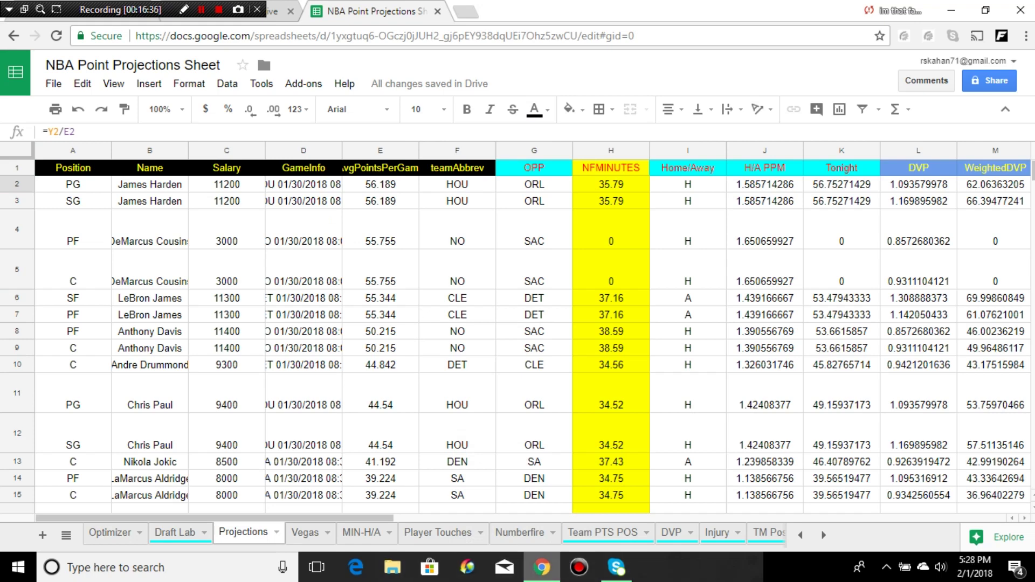
key("super+d")
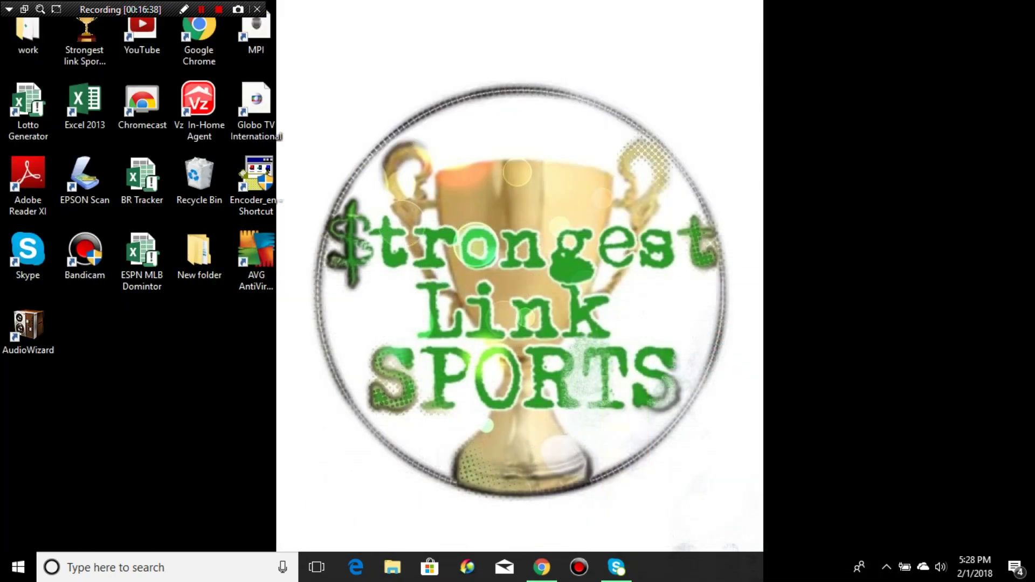
left_click(85, 105)
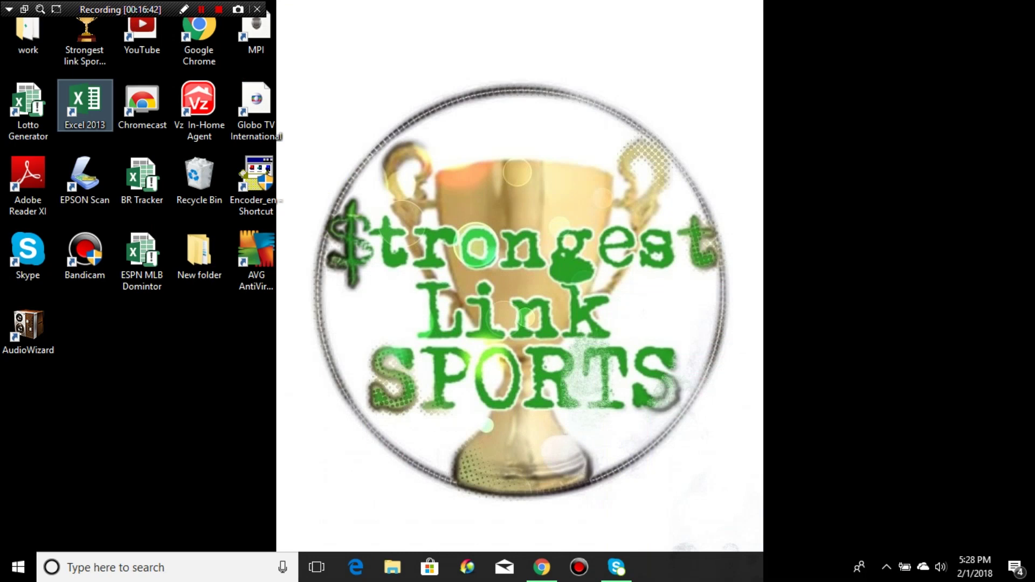
key("Return")
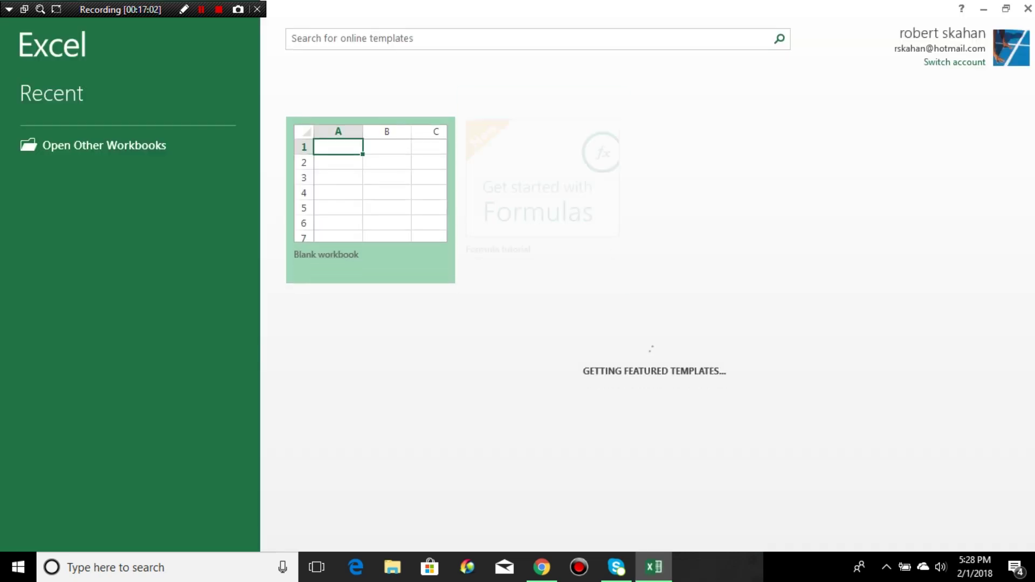
key("Return")
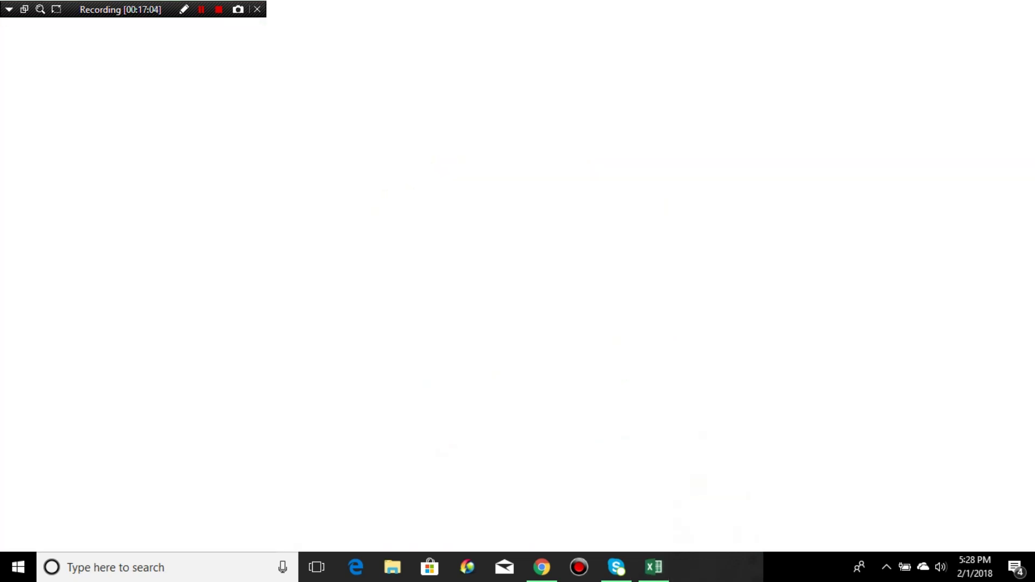
left_click(384, 200)
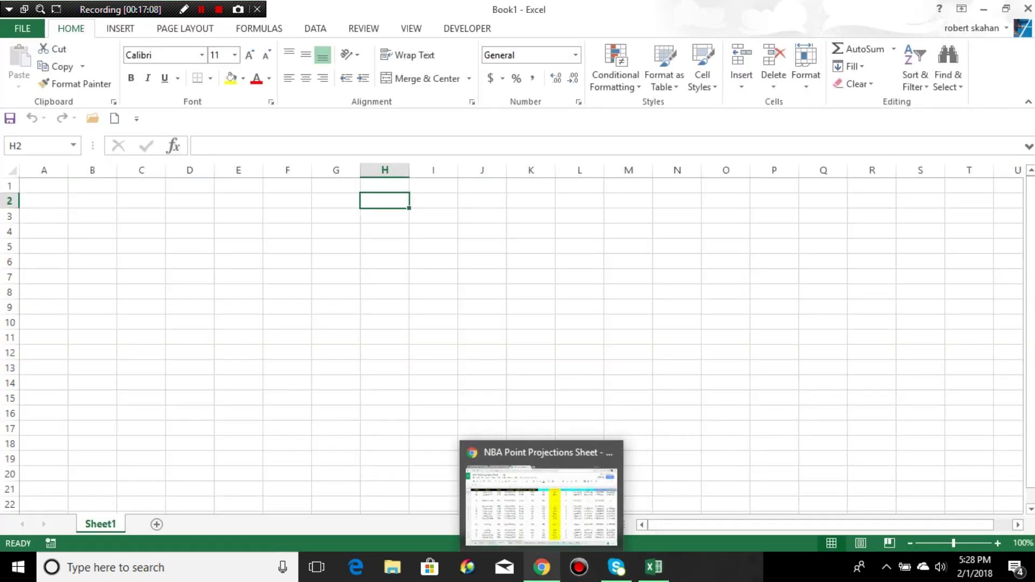
- Copy the players' positions and names (A2:B214) from the Projections sheet in Chrome into the blank Excel workbook starting at A1
left_click(541, 567)
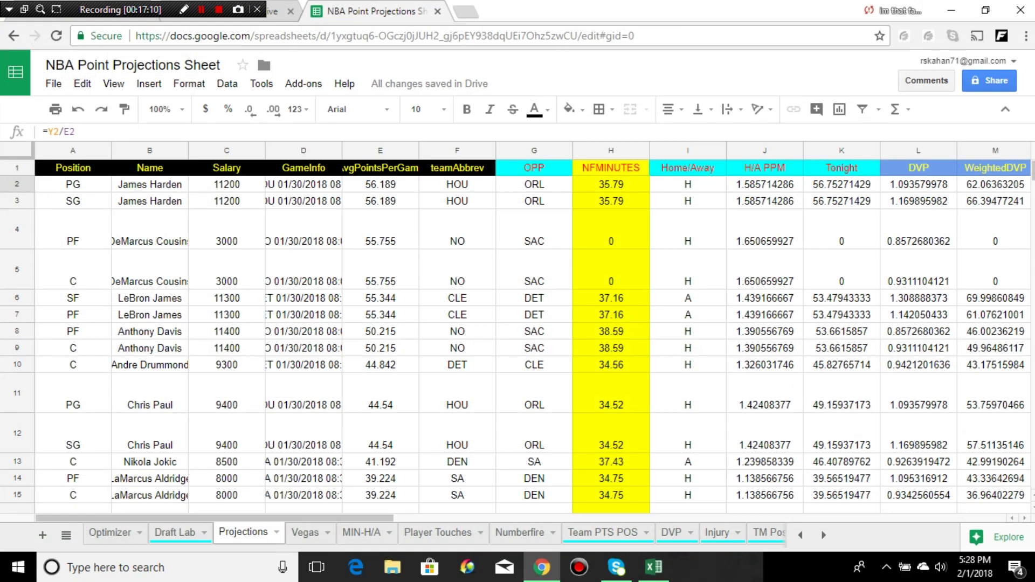
left_click_drag(73, 183, 150, 235)
right_click(161, 237)
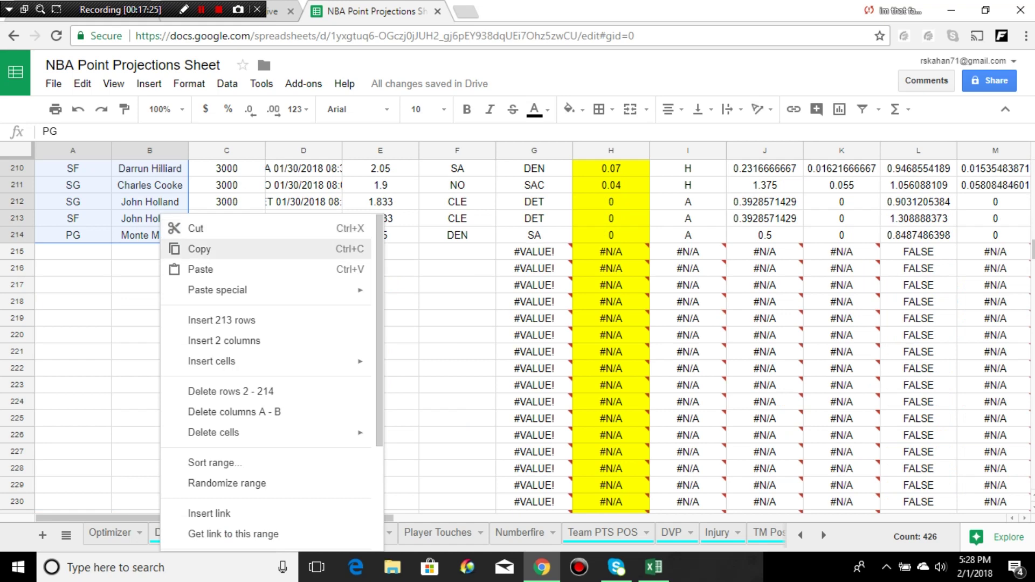
left_click(199, 249)
left_click(654, 567)
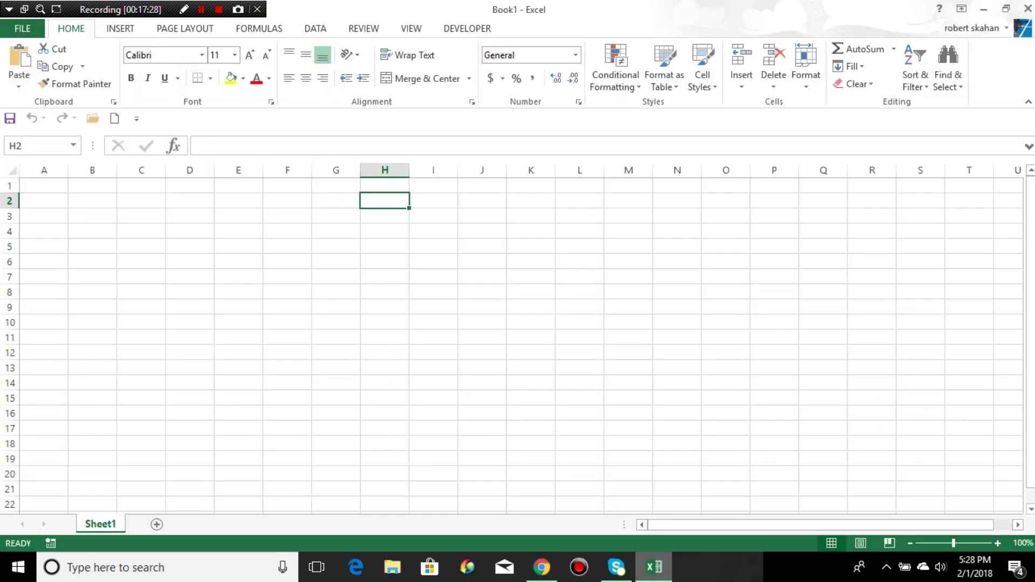
left_click(47, 186)
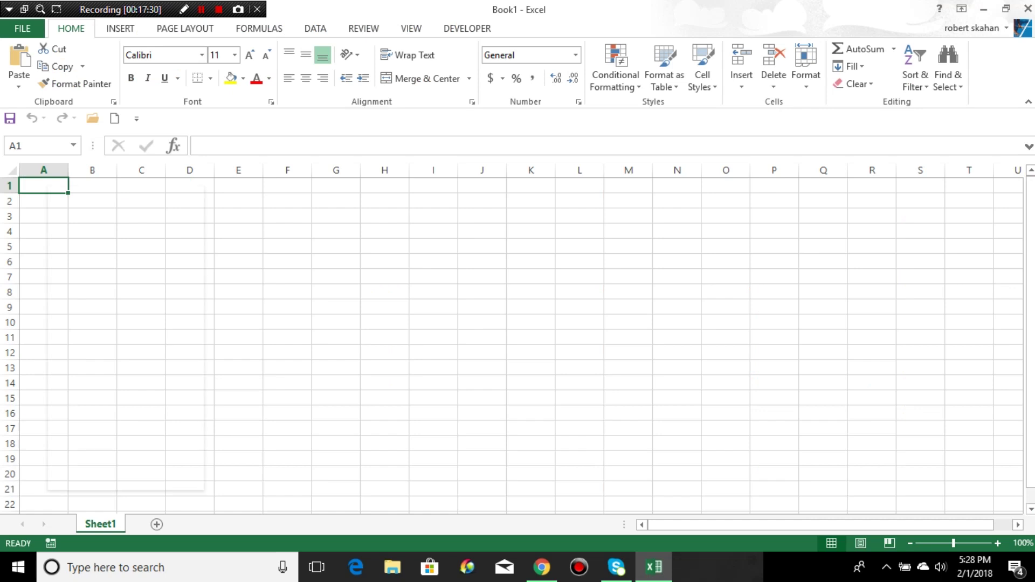
right_click(48, 186)
left_click(102, 253)
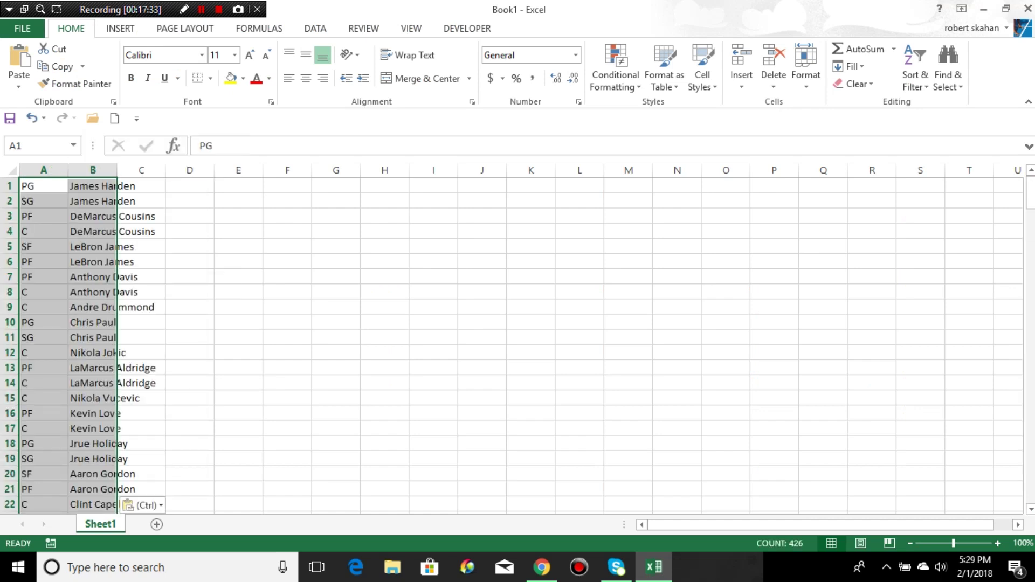
- Copy the weighted average projections (AF2:AF214) from the Projections sheet in Chrome into the Excel workbook starting at C1
left_click(190, 185)
left_click(141, 186)
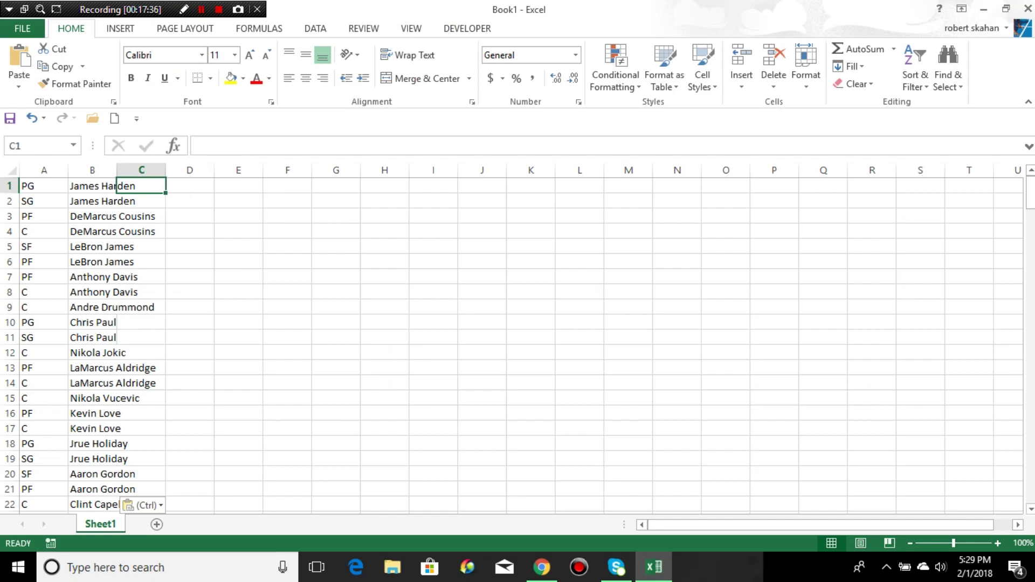
left_click(542, 567)
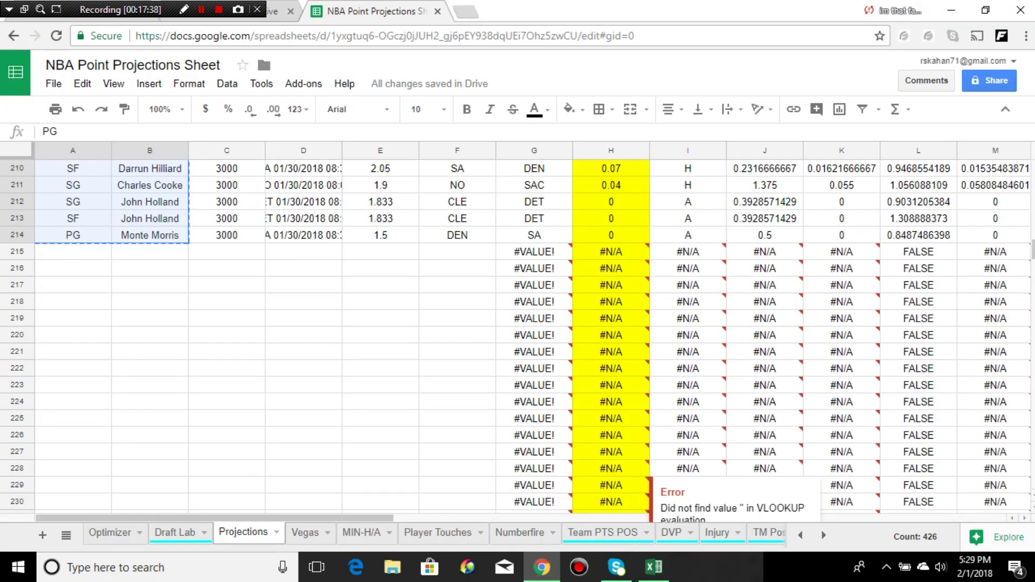
scroll(610, 485, "right", 15)
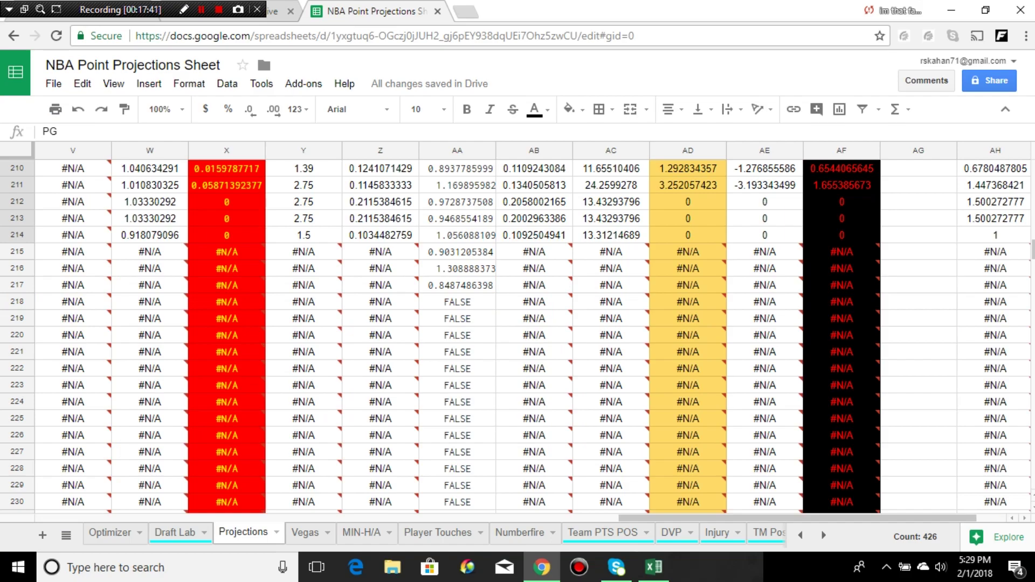
left_click_drag(841, 235, 840, 186)
right_click(836, 189)
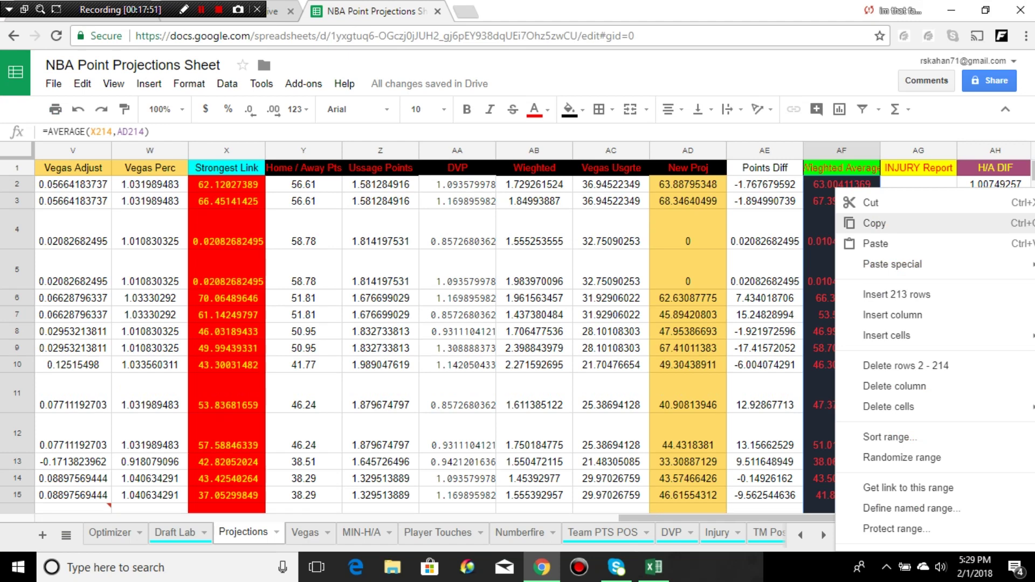
left_click(873, 223)
left_click(653, 567)
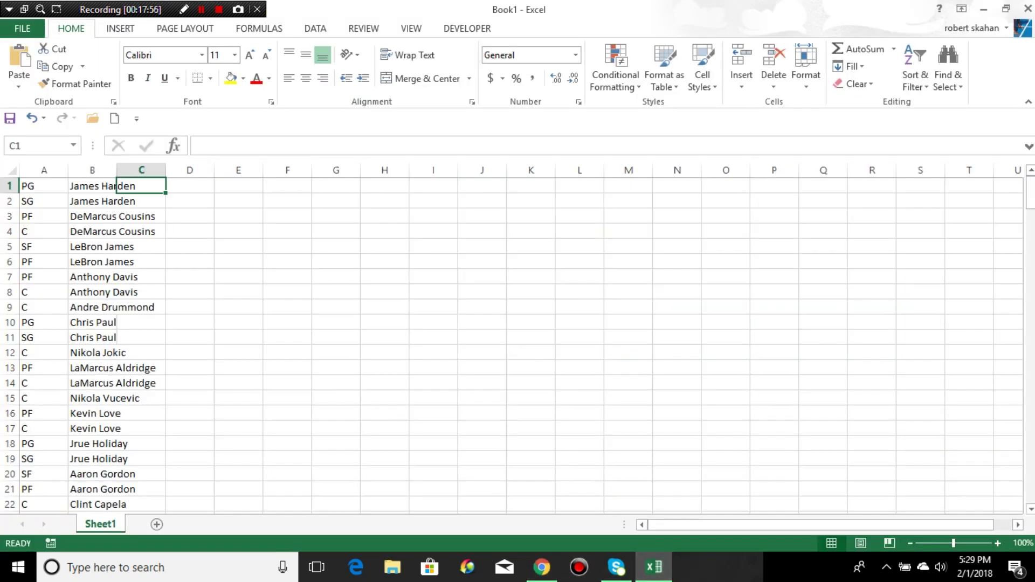
right_click(145, 185)
left_click(202, 251)
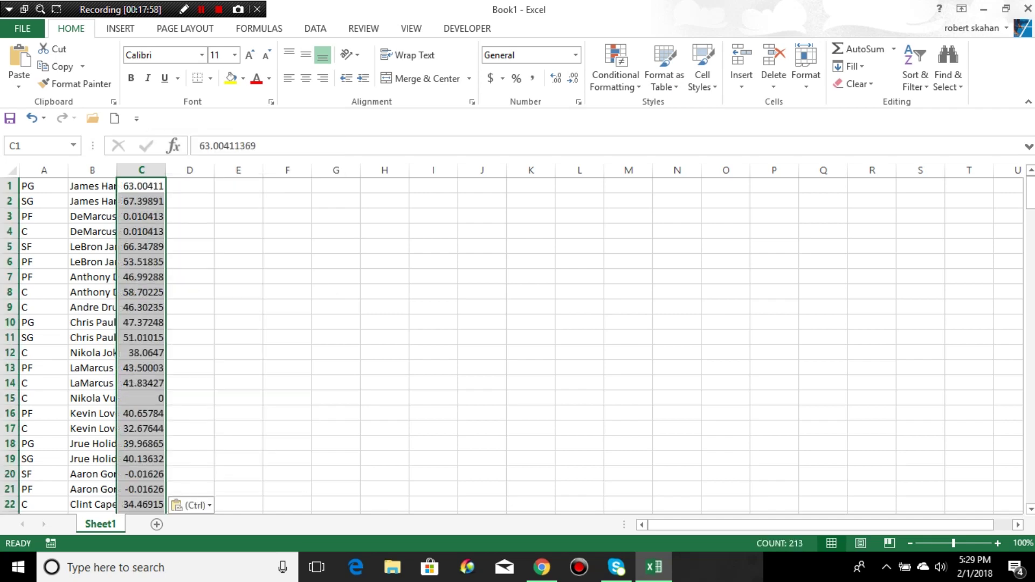
- Copy the Salary values (C2:C214) from the Projections sheet in Chrome into the Excel workbook starting at D1
left_click(190, 186)
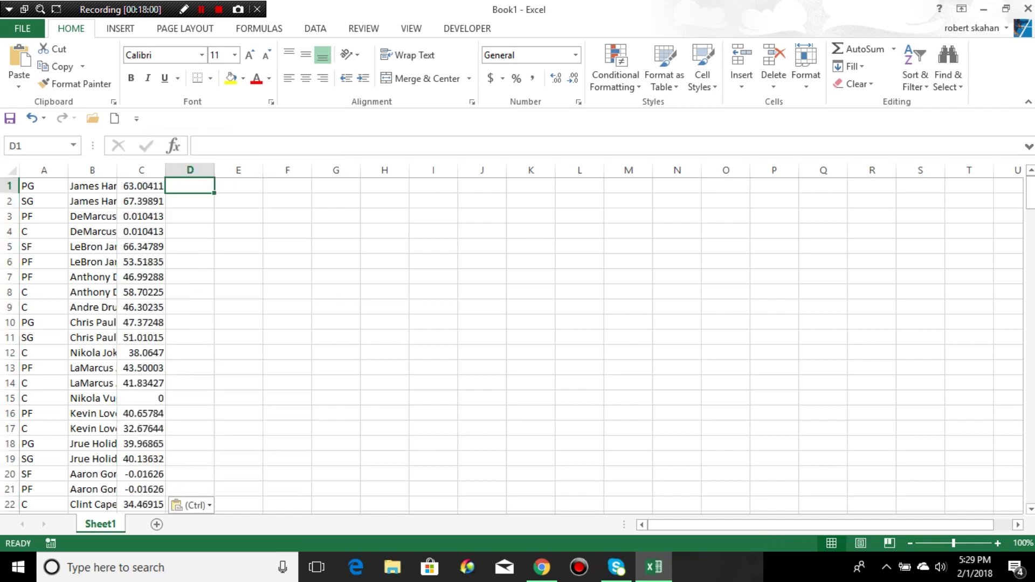
left_click(542, 567)
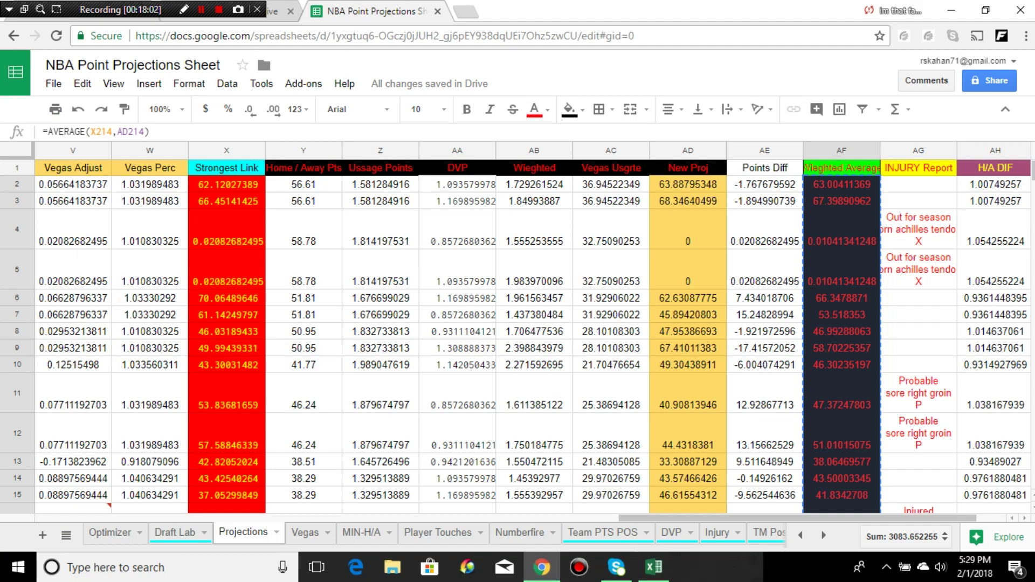
scroll(533, 324, "left", 15)
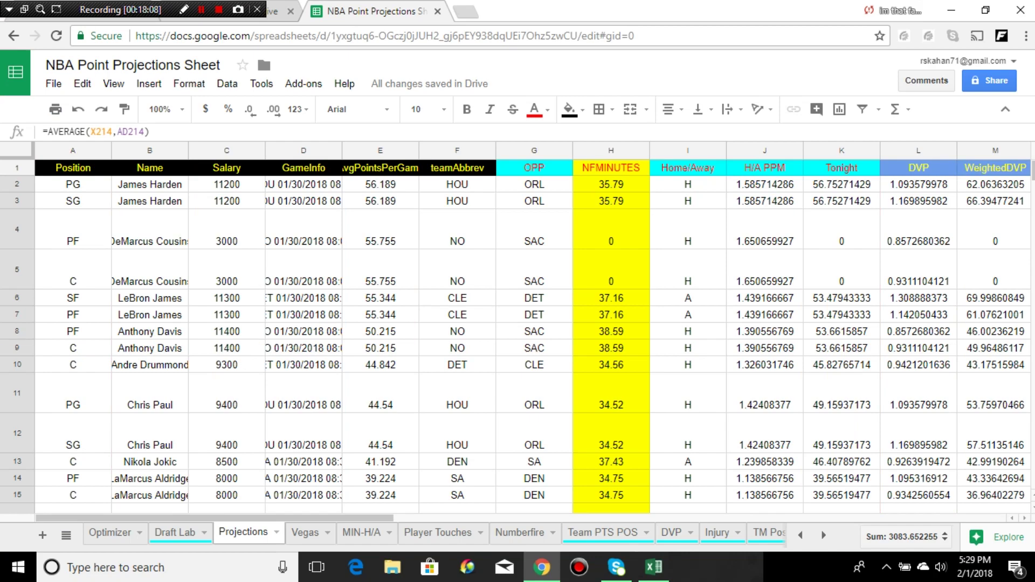
left_click(226, 150)
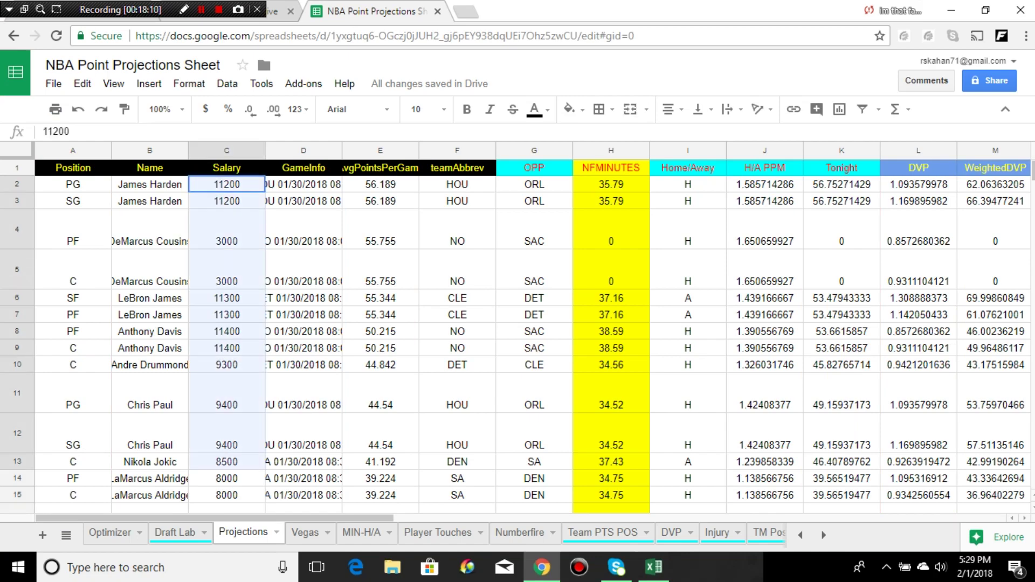
scroll(533, 334, "down", 7)
scroll(534, 334, "down", 15)
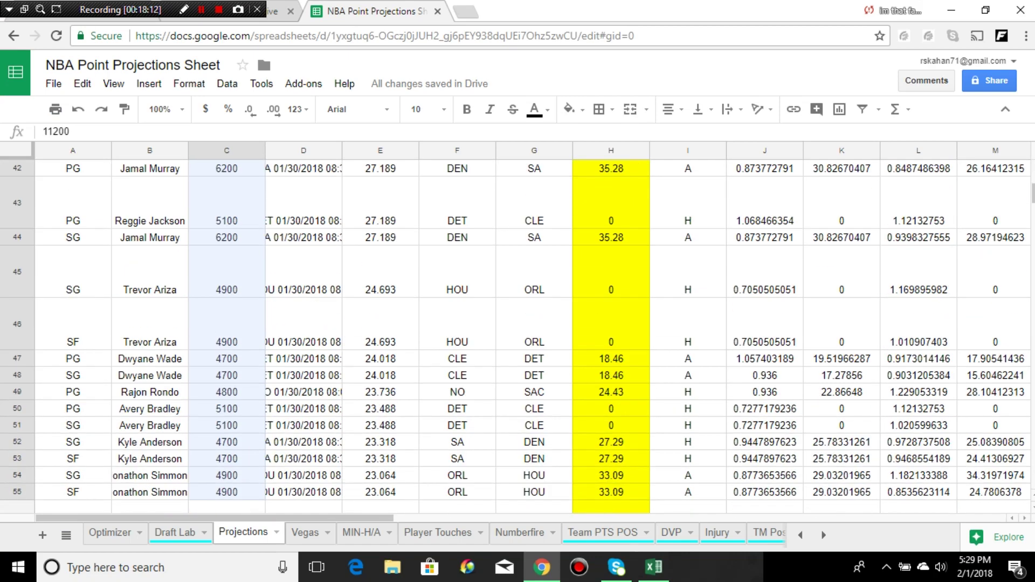
scroll(533, 334, "down", 17)
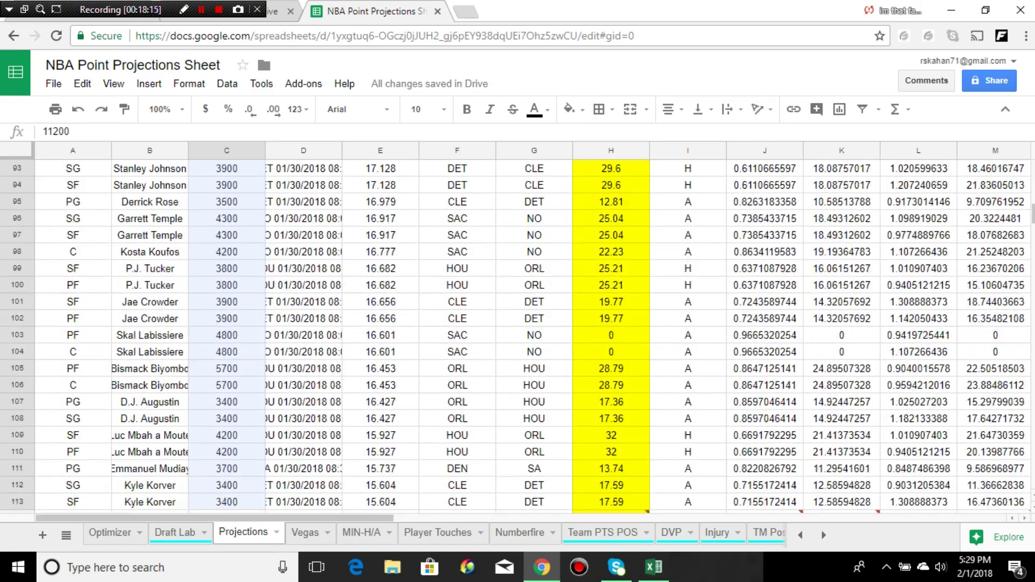
scroll(534, 334, "down", 14)
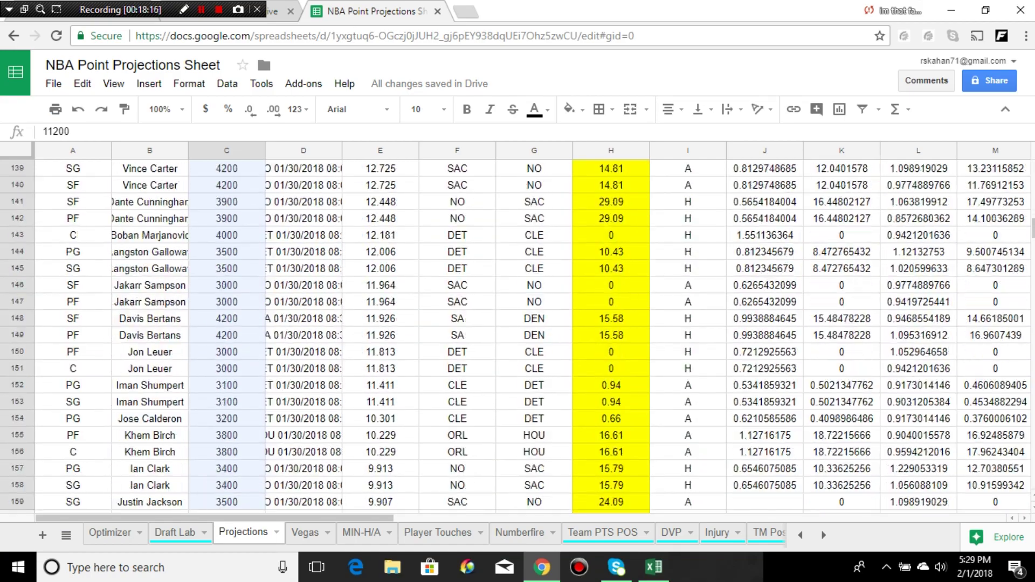
scroll(533, 335, "down", 17)
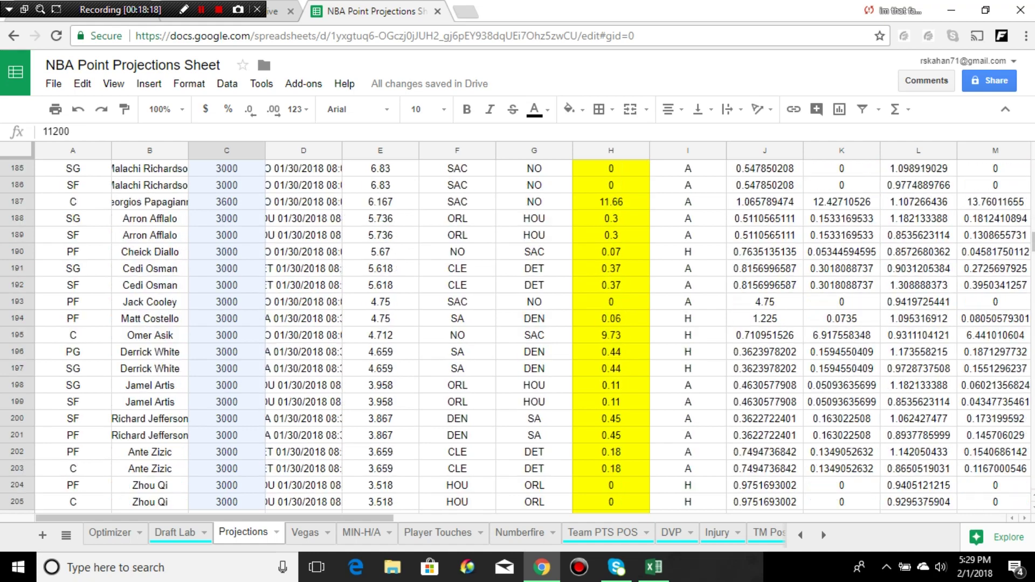
left_click_drag(240, 475, 240, 251)
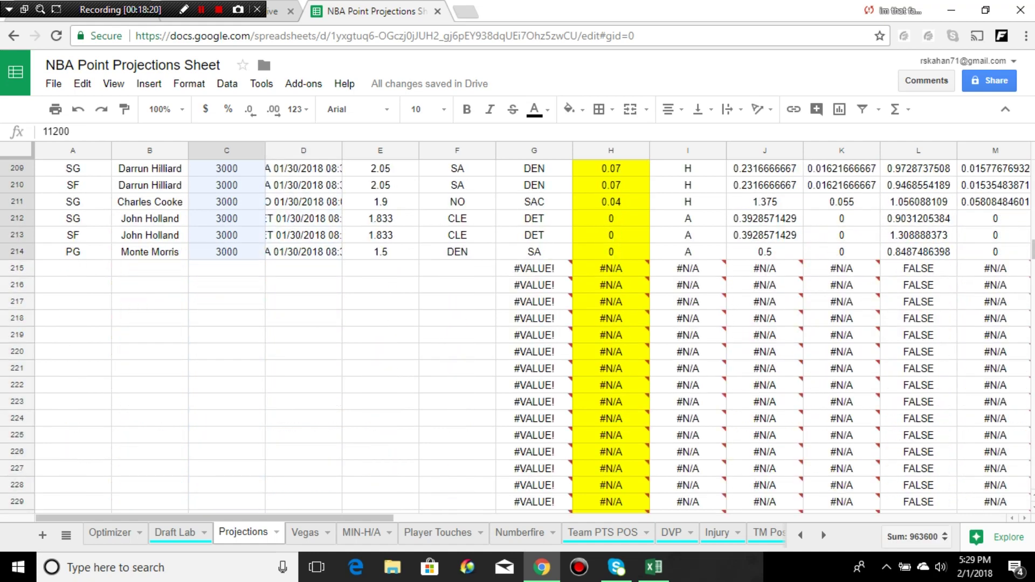
right_click(240, 242)
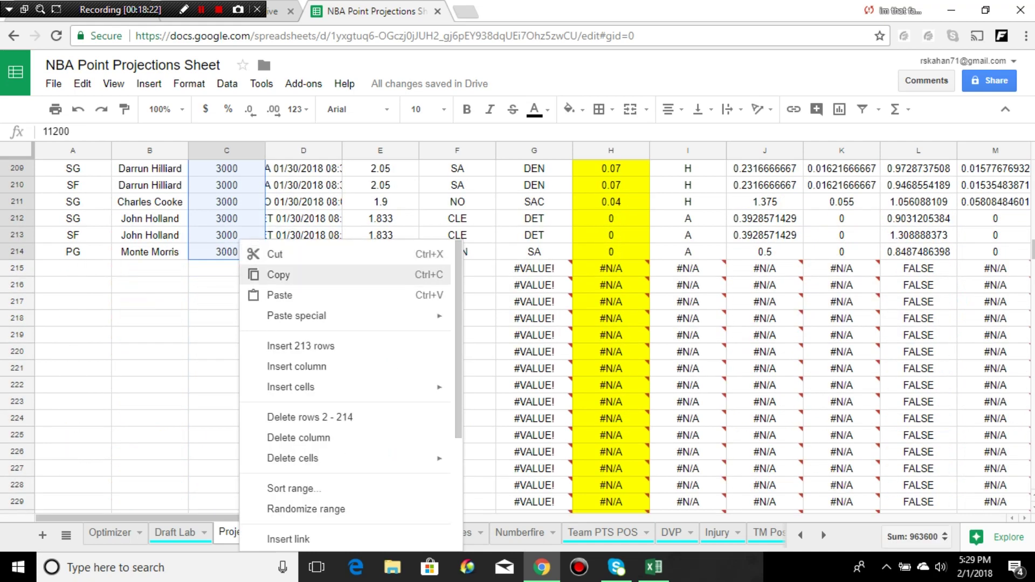
left_click(280, 274)
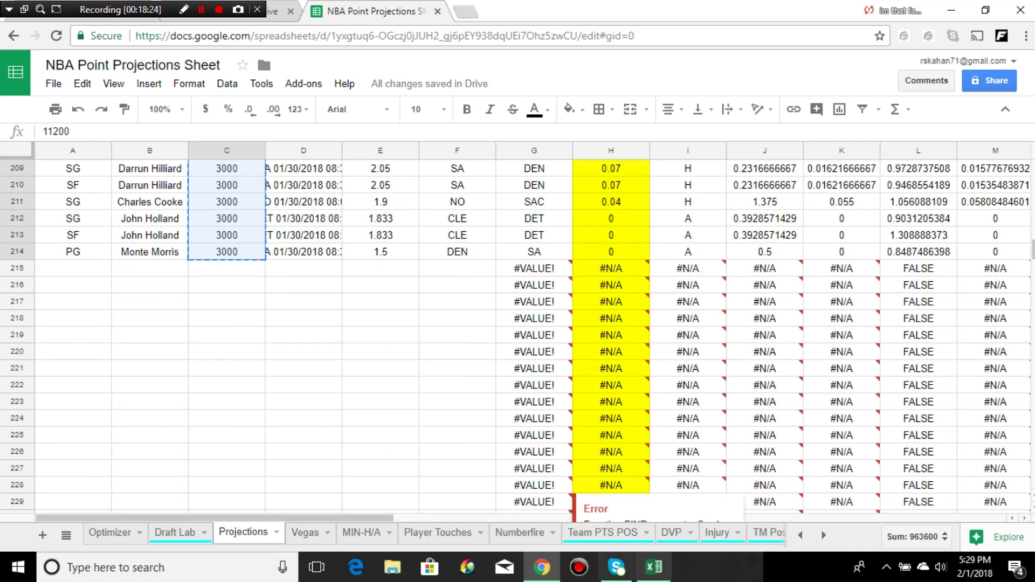
left_click(653, 566)
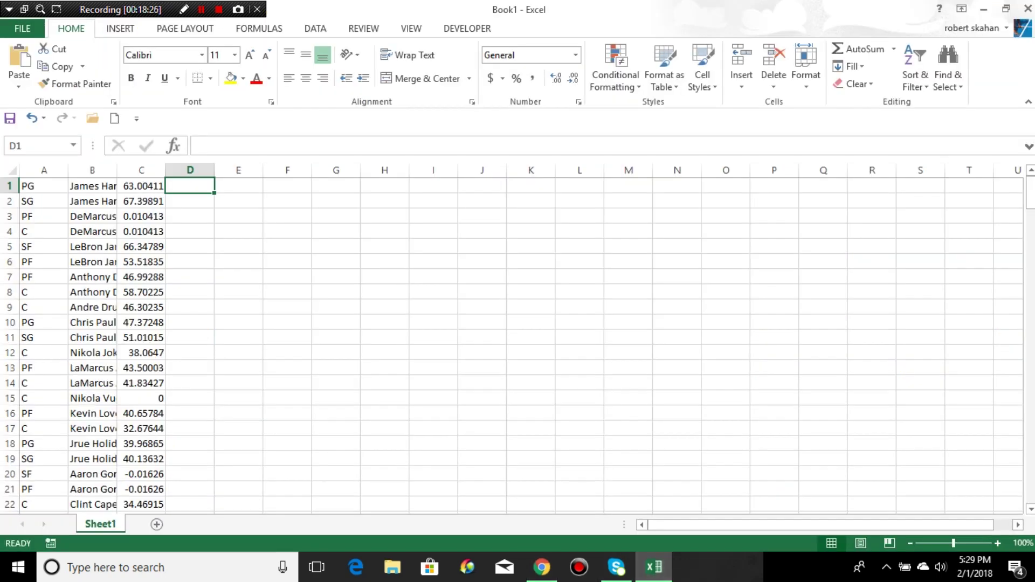
right_click(201, 186)
left_click(210, 249)
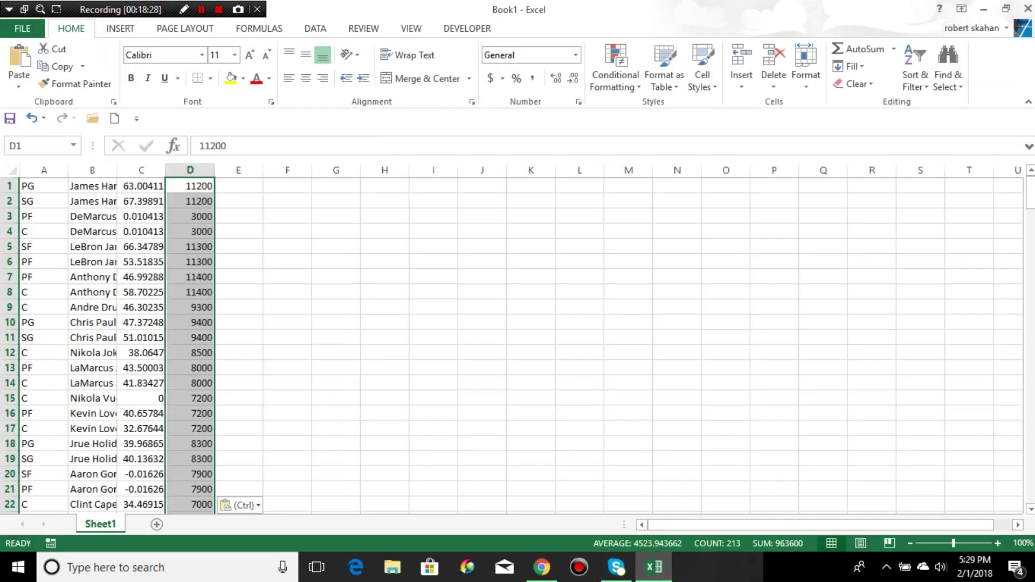
left_click(238, 246)
- Sort the player data by column C from largest to smallest, expanding the selection to the neighbouring columns
left_click(141, 169)
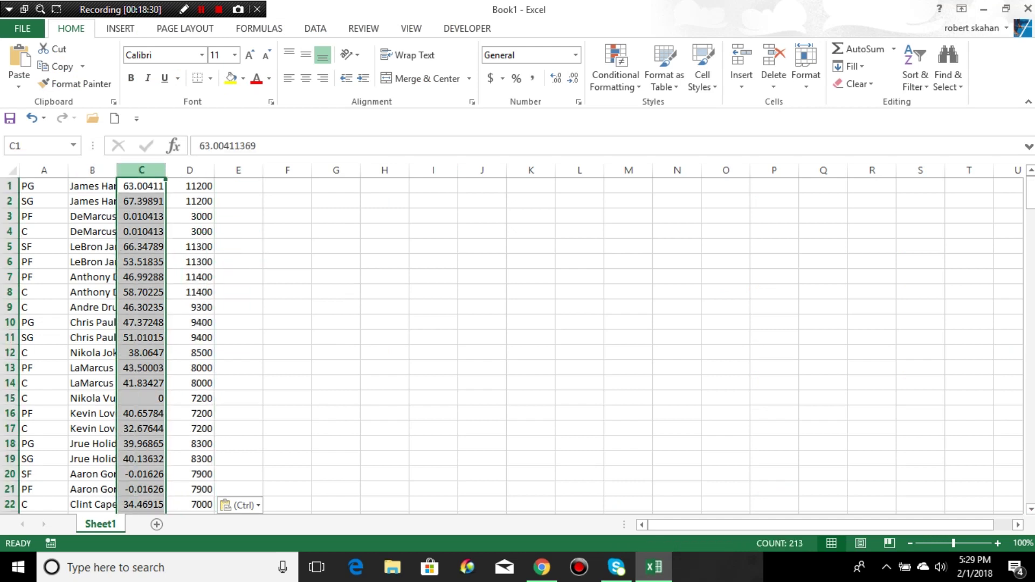
left_click(914, 75)
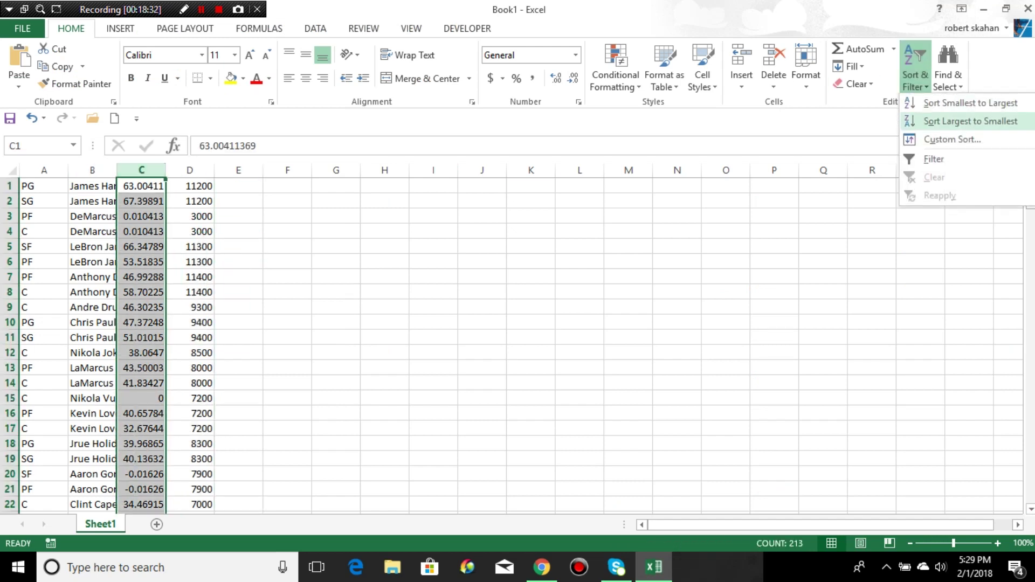
left_click(965, 122)
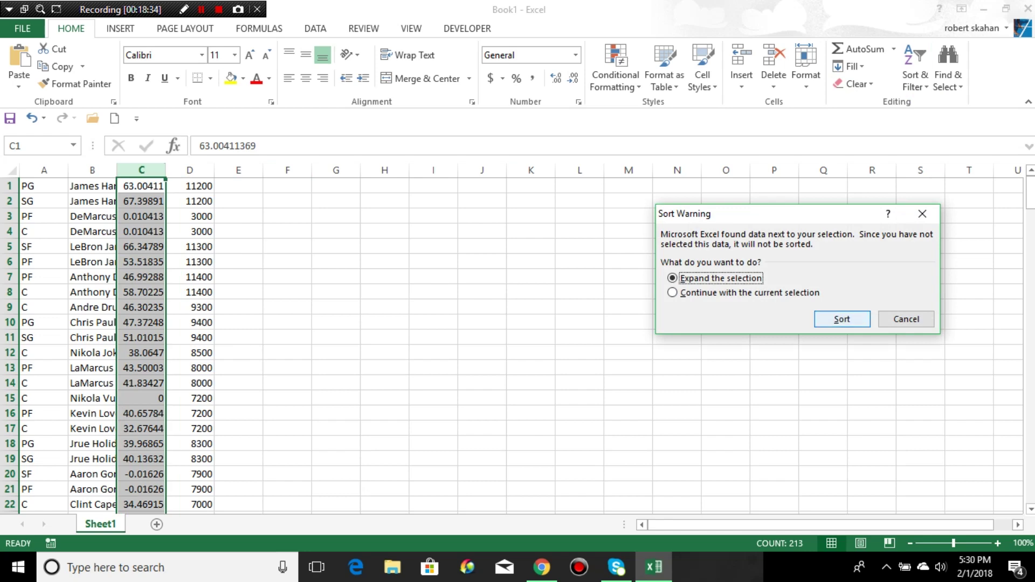
left_click(841, 319)
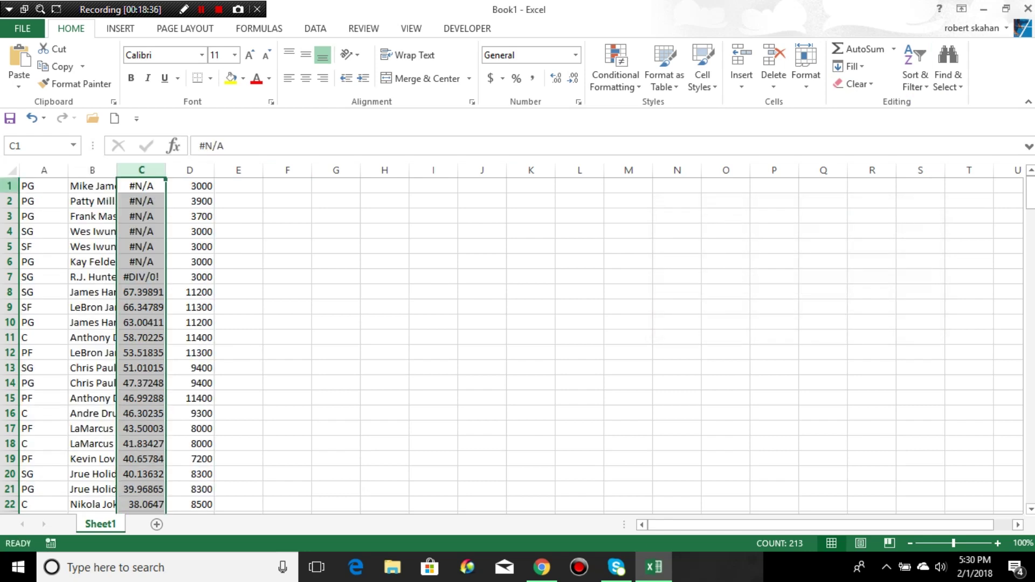
- Delete rows 1 to 7, which contain the #N/A and #DIV/0! projections
left_click_drag(9, 185, 10, 278)
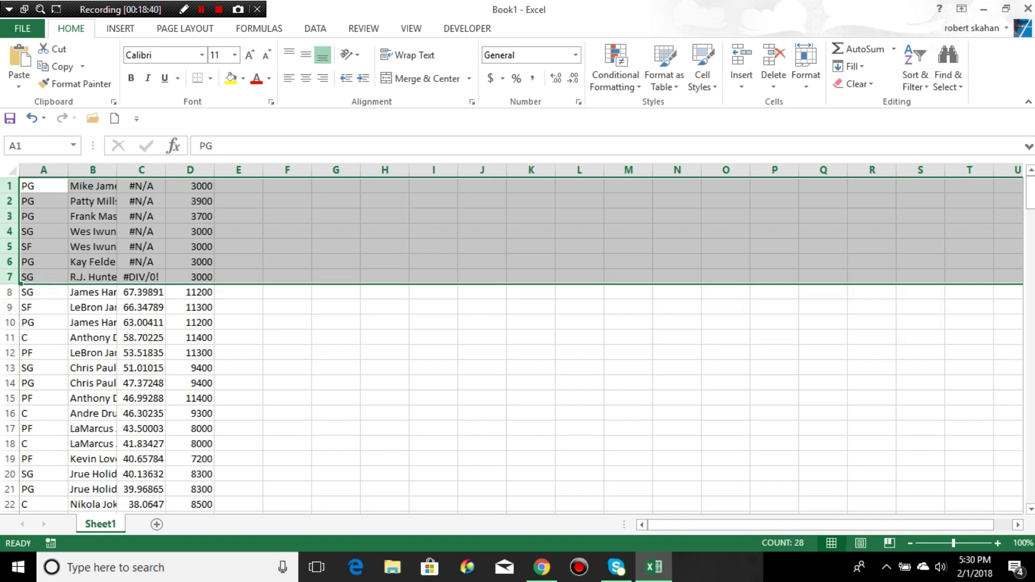
right_click(129, 220)
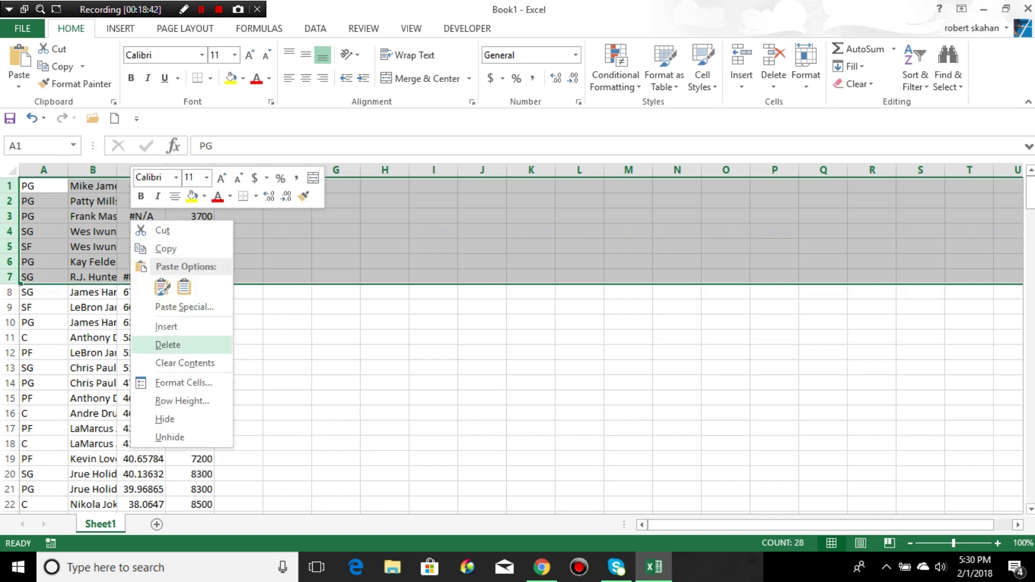
left_click(168, 344)
left_click(432, 351)
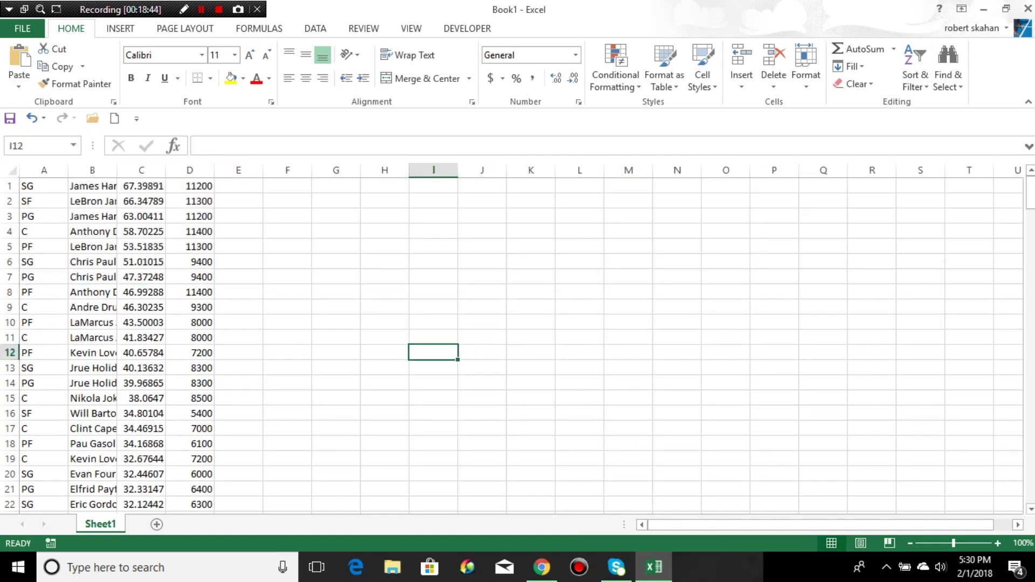
- Remove duplicate players from the expanded data, comparing only the names in Column B
left_click(93, 170)
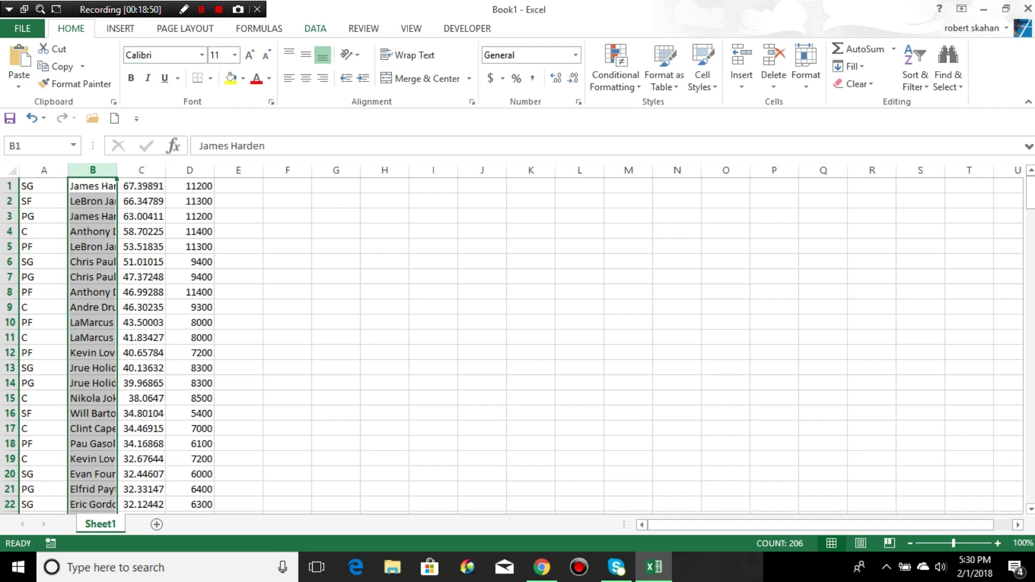
left_click(314, 28)
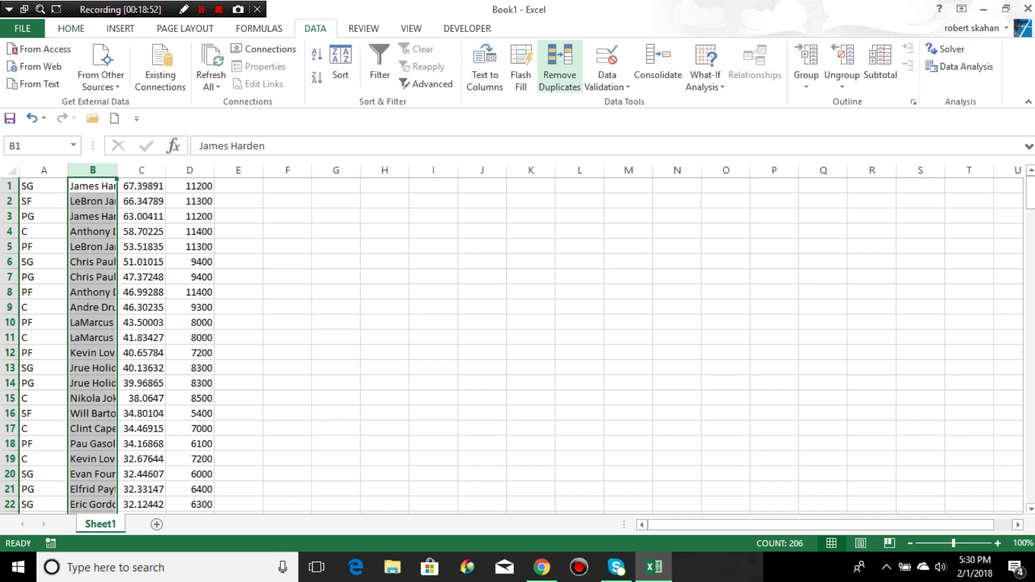
left_click(559, 68)
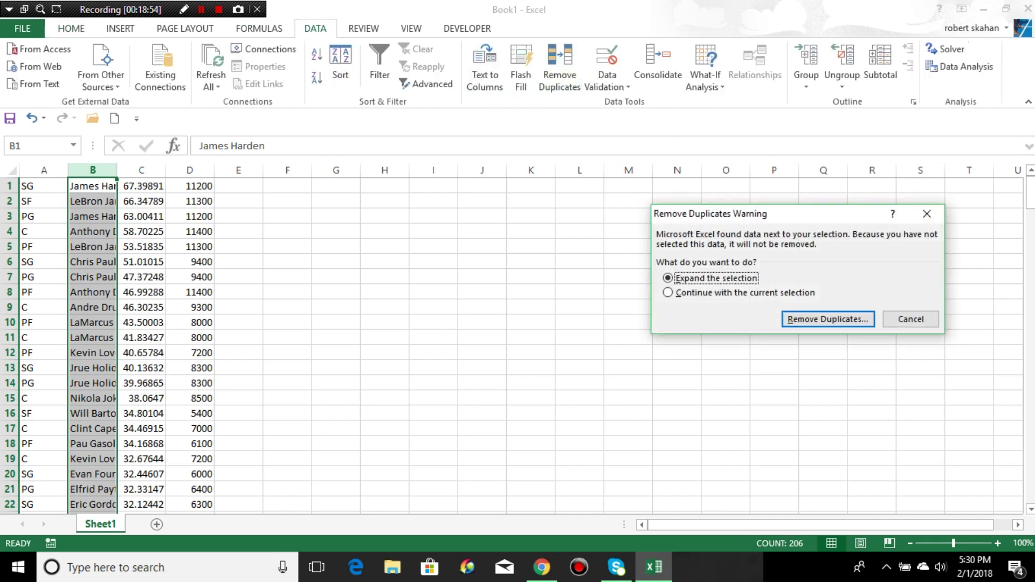
key("Return")
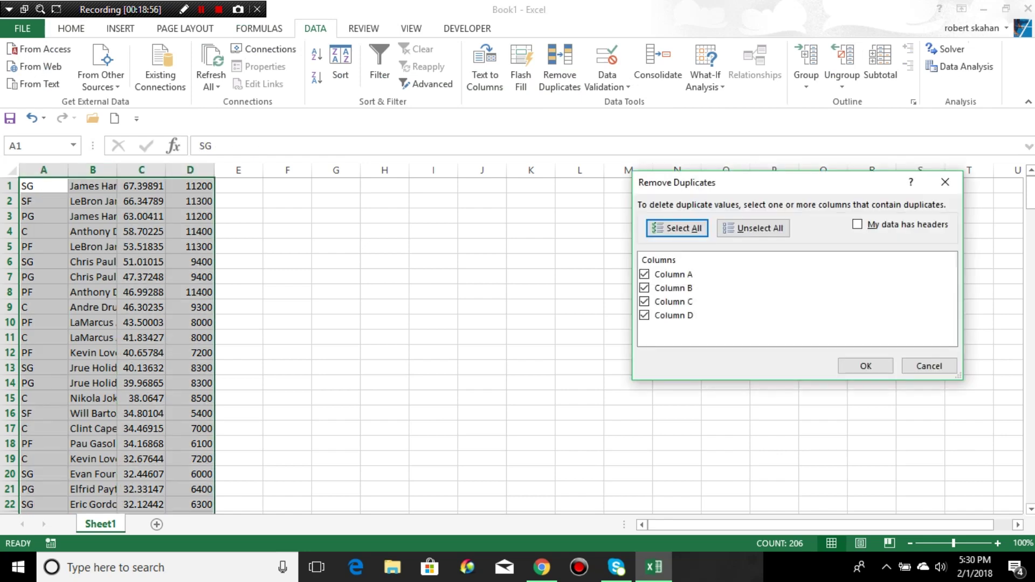
key("alt+u")
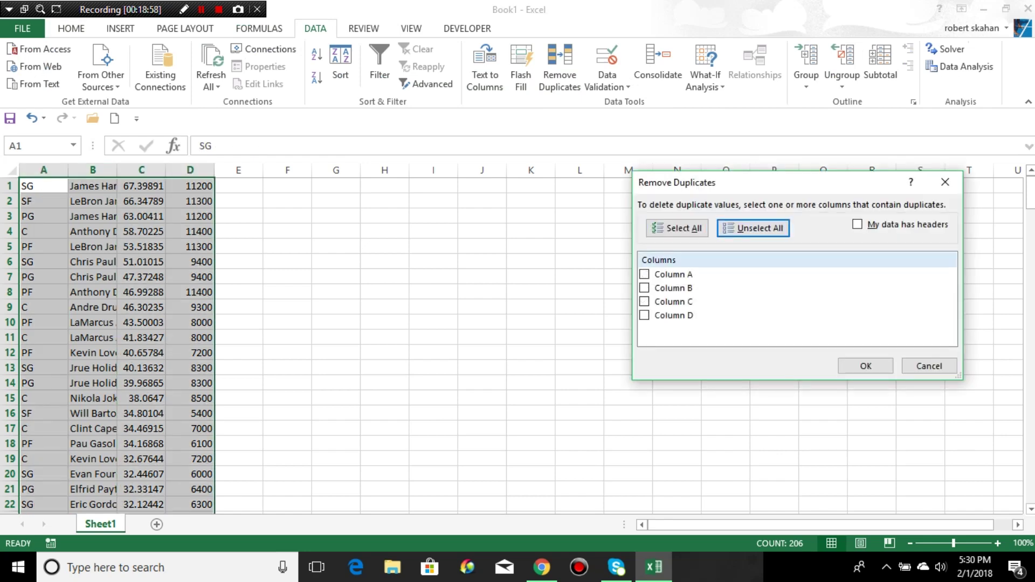
left_click(644, 287)
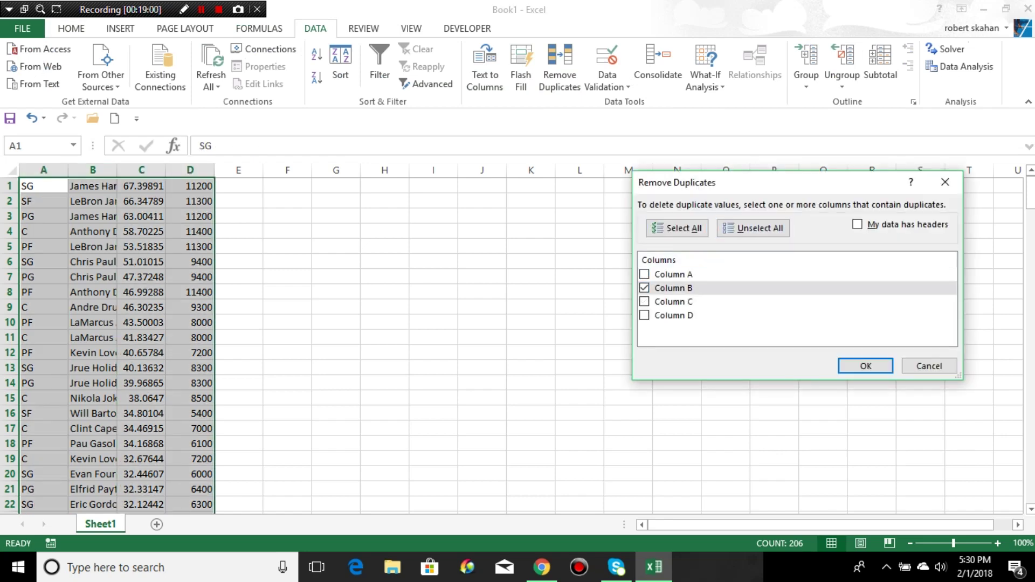
key("Return")
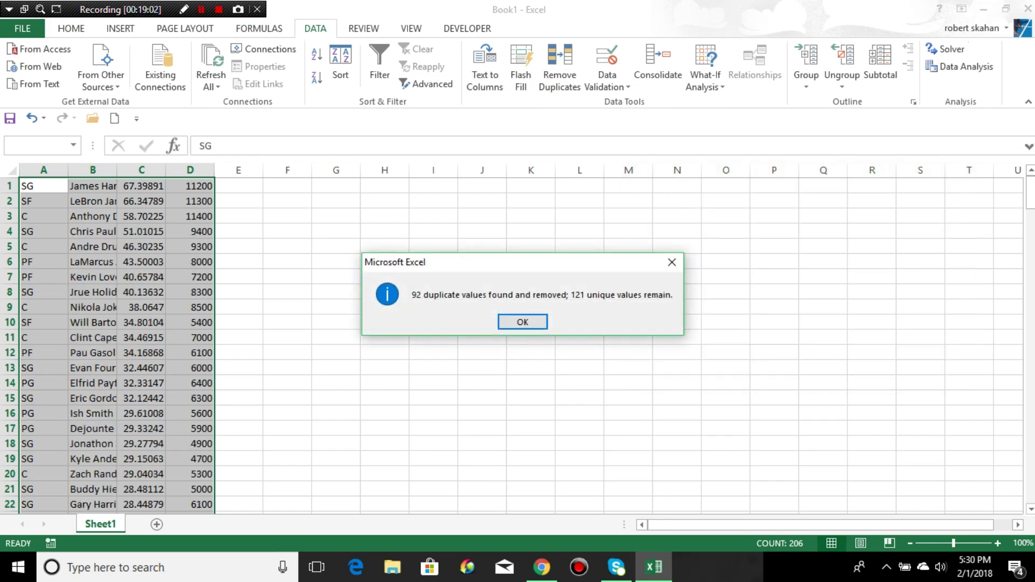
left_click(522, 322)
left_click(93, 170)
left_click(482, 322)
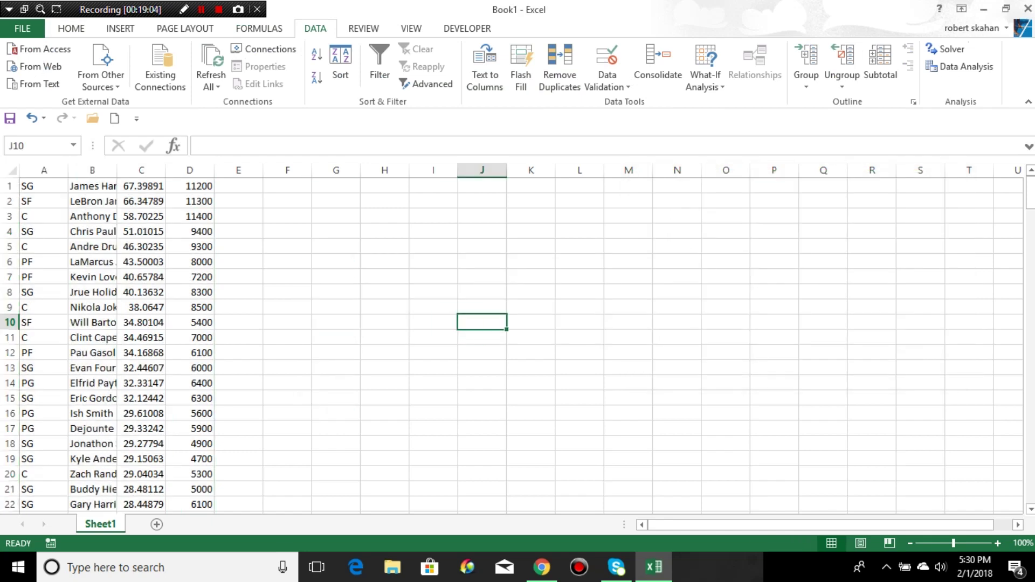
- Copy the cleaned player data in A1:D102, down to the last player with a projection above zero
left_click_drag(27, 186, 213, 196)
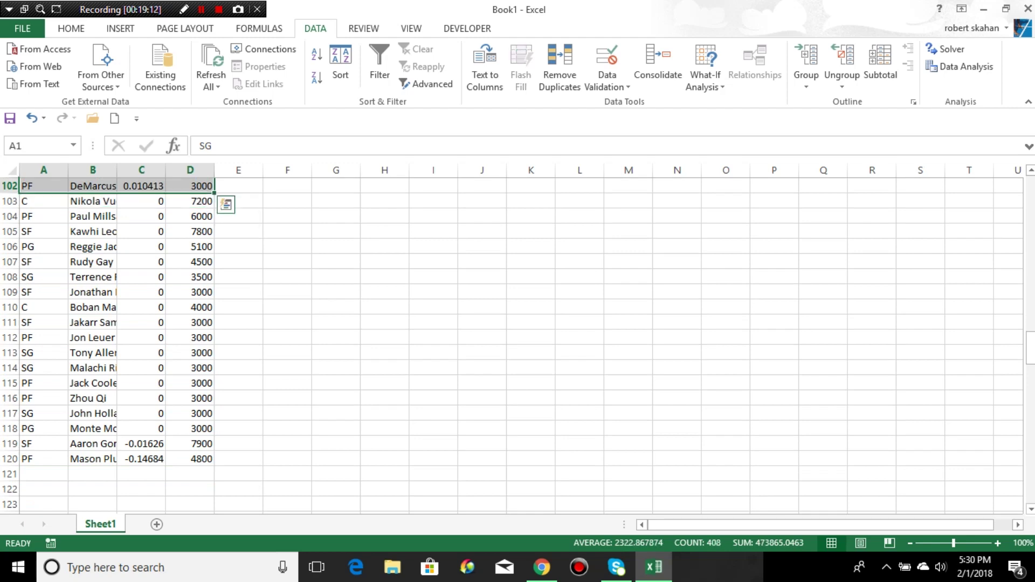
right_click(211, 184)
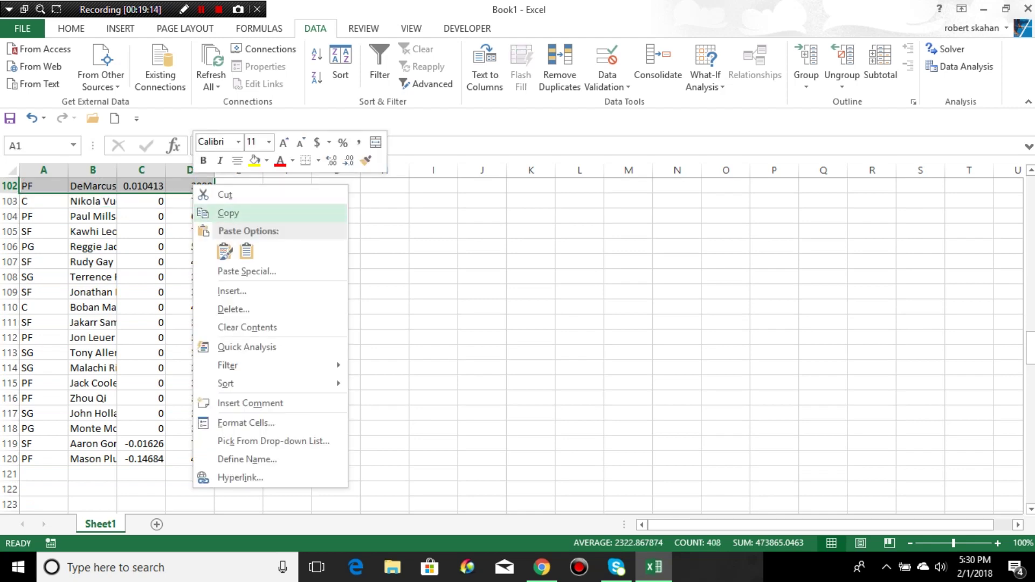
left_click(224, 213)
scroll(224, 213, "up", 20)
scroll(225, 212, "up", 11)
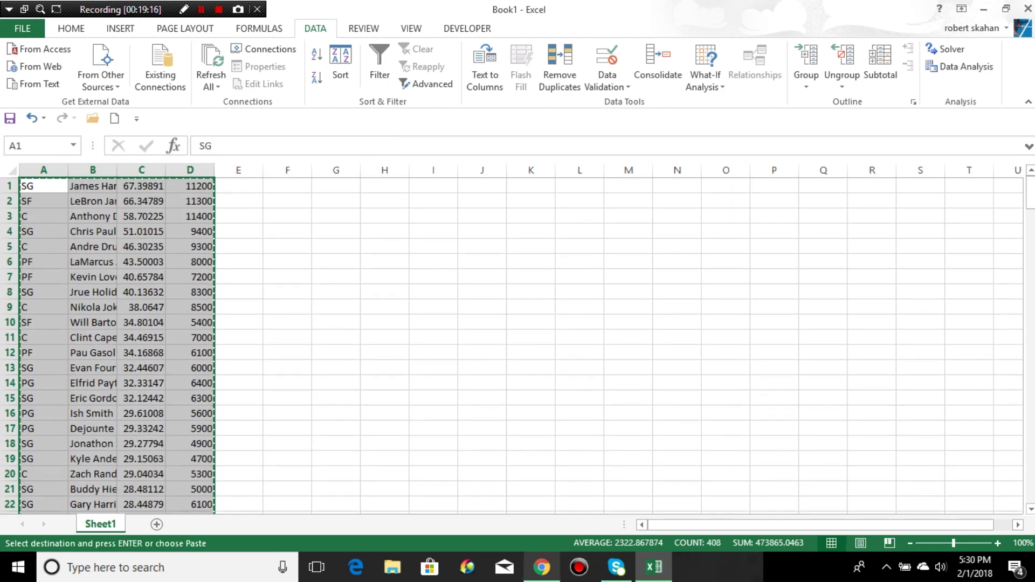
- Switch to the NBA Point Projections Sheet in Chrome and paste the copied data as values only at A2 of the Optimizer sheet
left_click(542, 567)
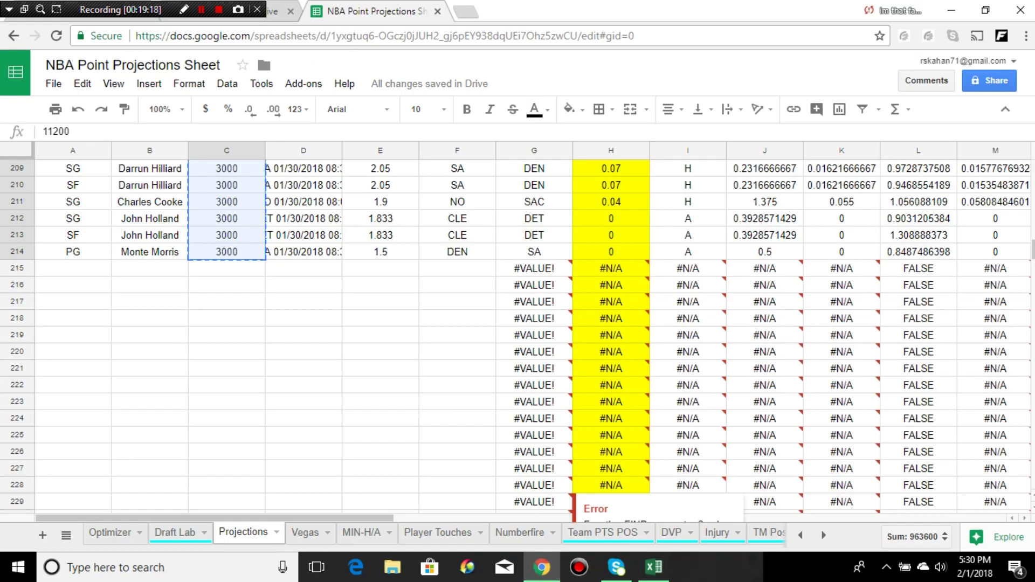
left_click(110, 533)
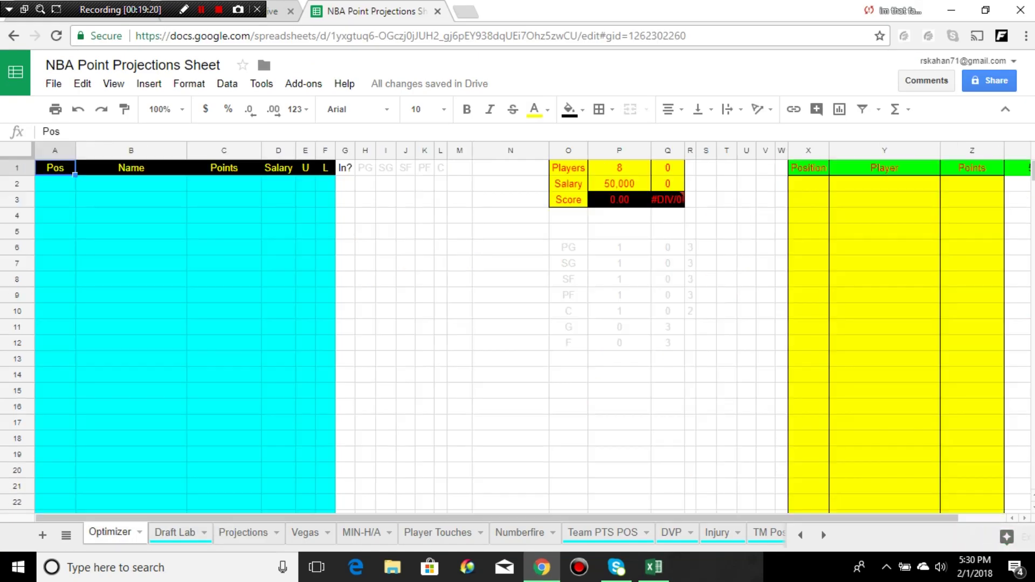
left_click(59, 184)
right_click(63, 185)
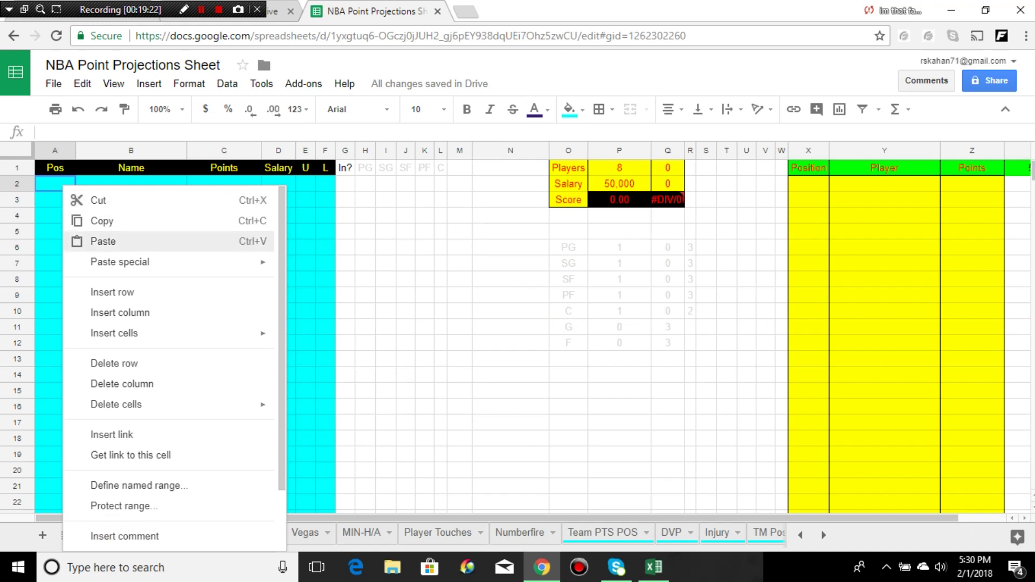
mouse_move(119, 262)
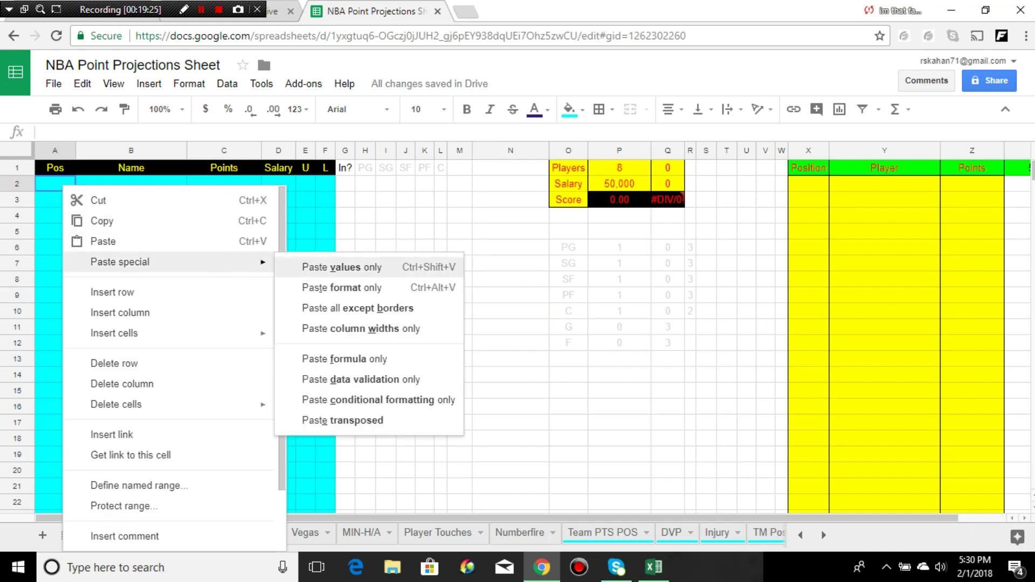
left_click(341, 267)
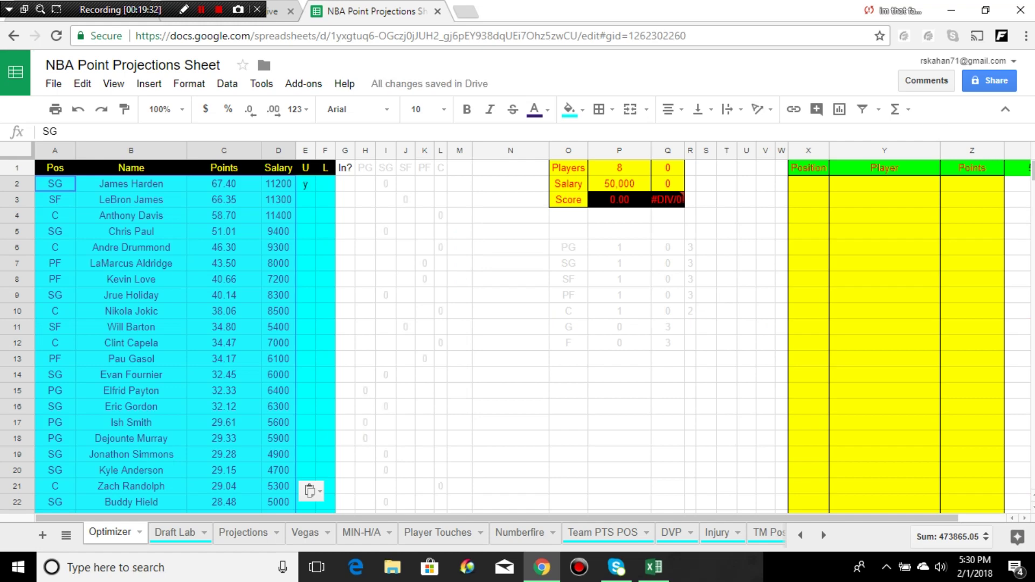
- Check the USE? column on the Draft Lab sheet, then lock James Harden on the Optimizer sheet by entering 1 in column L
left_click(175, 532)
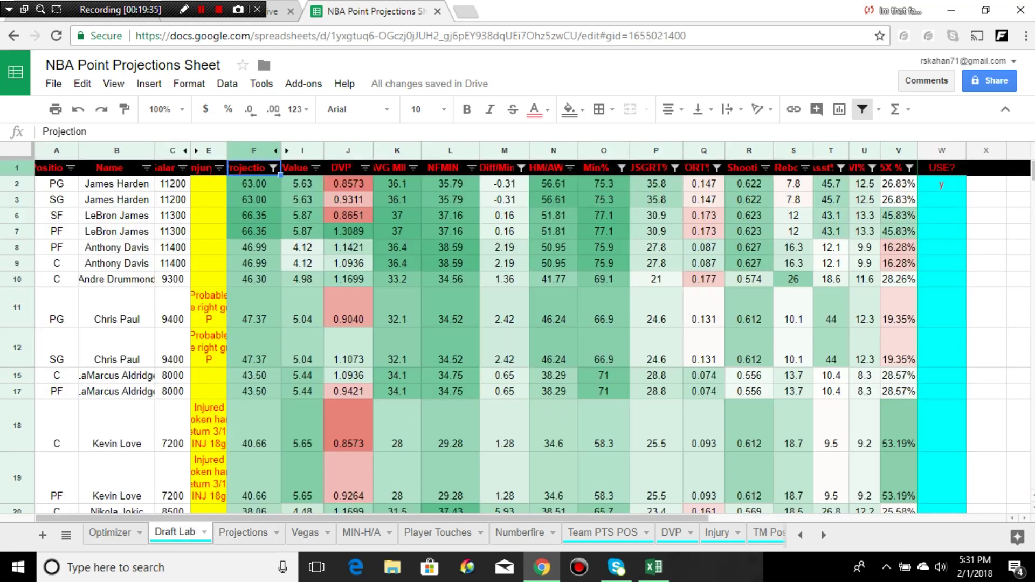
left_click(110, 532)
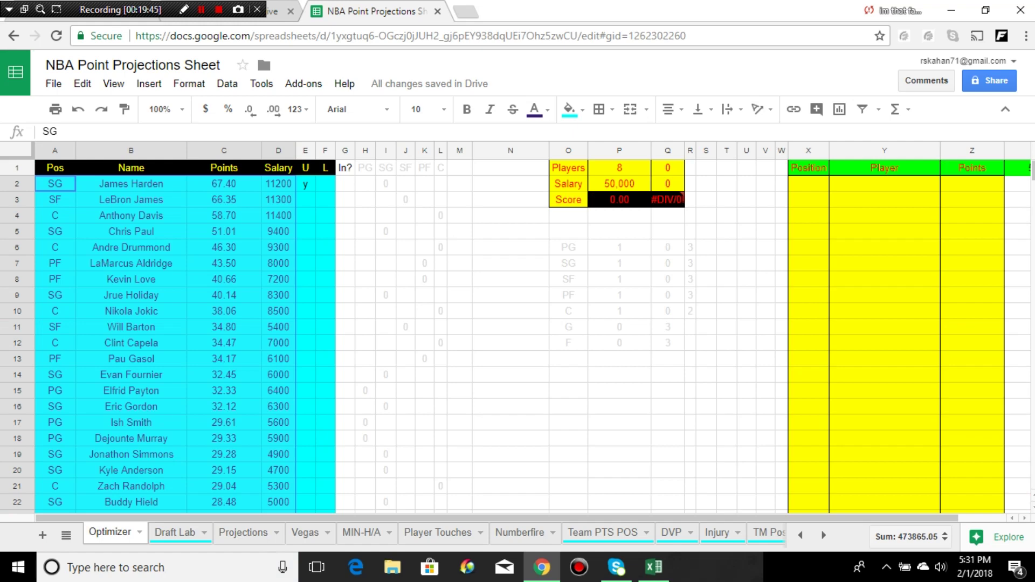
left_click(325, 183)
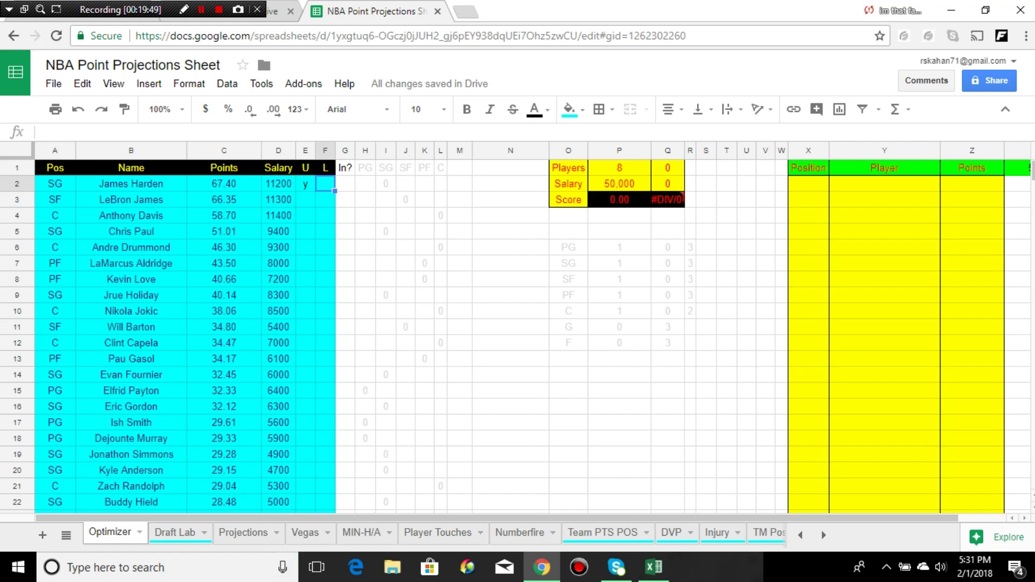
type("1")
left_click(305, 215)
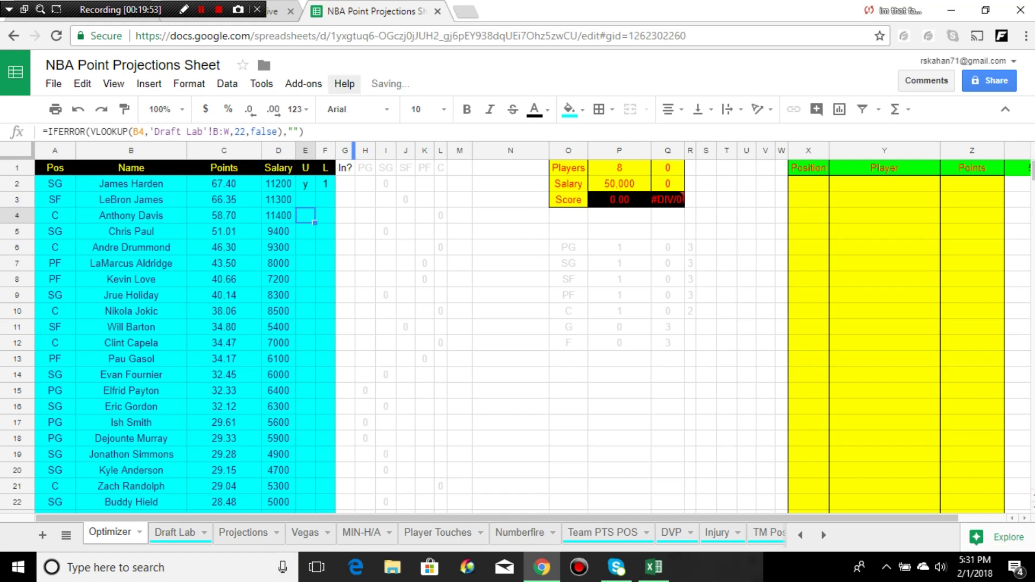
- Solve the Optimizer sheet's lineup model with the OpenSolver add-on
left_click(303, 84)
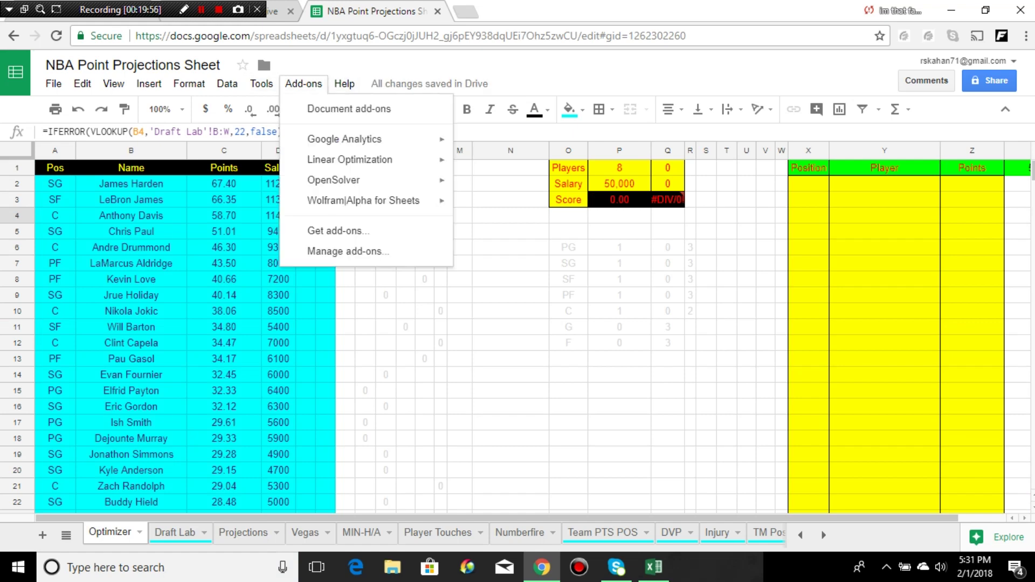
mouse_move(345, 180)
left_click(507, 185)
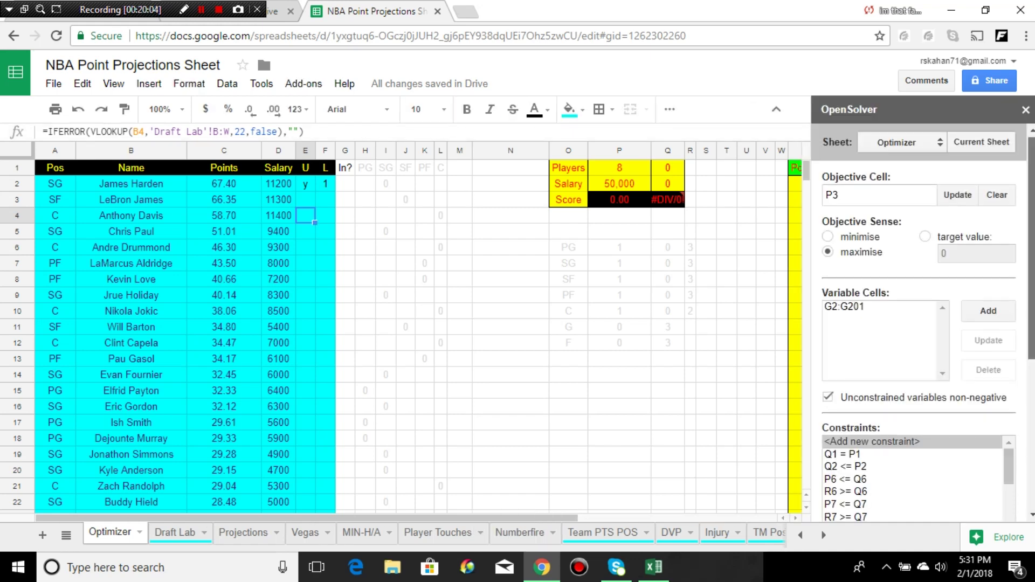
scroll(919, 324, "down", 3)
scroll(919, 324, "down", 2)
left_click(867, 467)
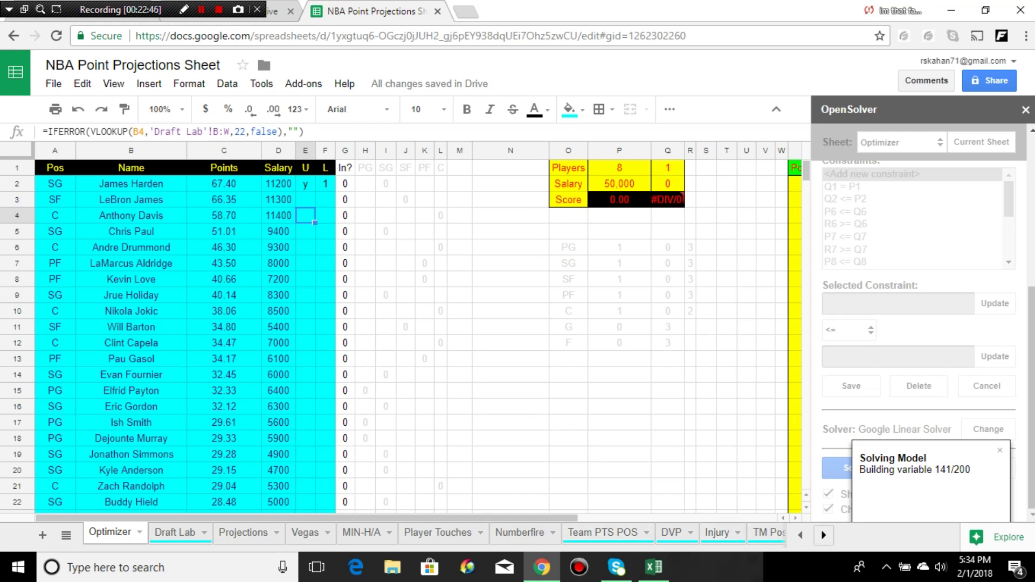
left_click(823, 534)
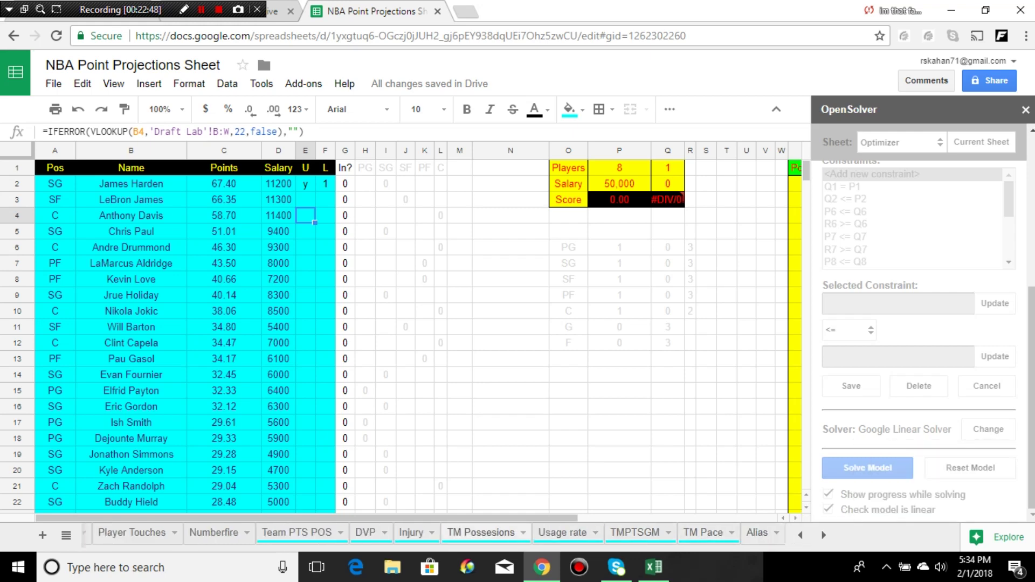
left_click(800, 534)
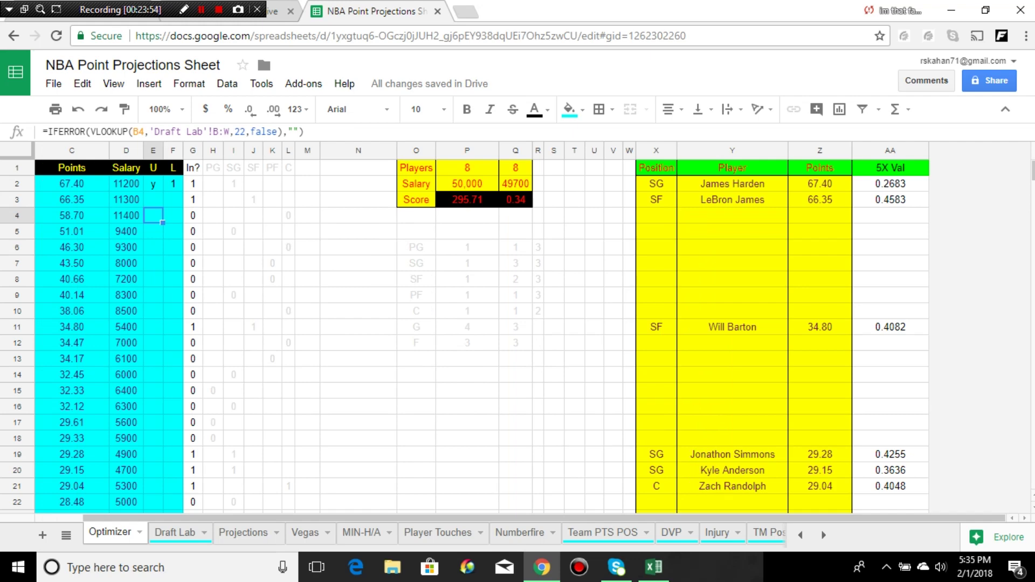
- Review the optimized lineup's positions, players, points and 5X values on the Optimizer sheet
scroll(480, 334, "down", 8)
scroll(479, 334, "up", 8)
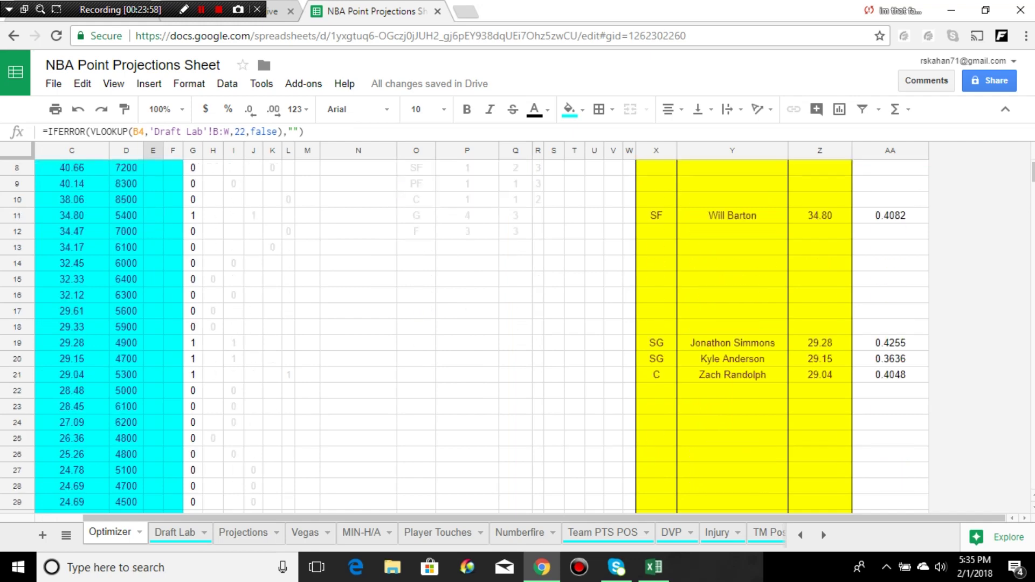
scroll(480, 334, "down", 5)
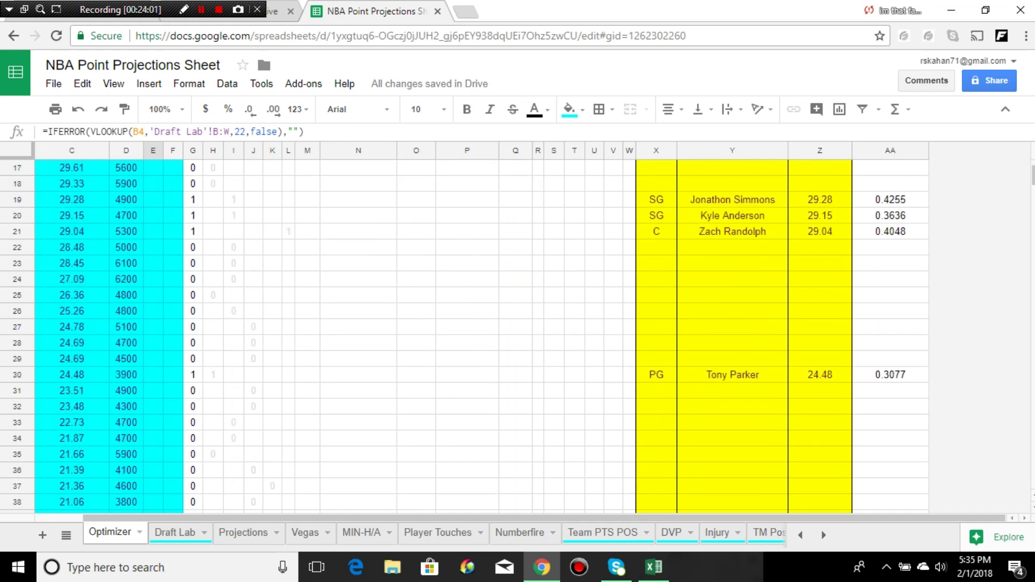
scroll(479, 334, "up", 6)
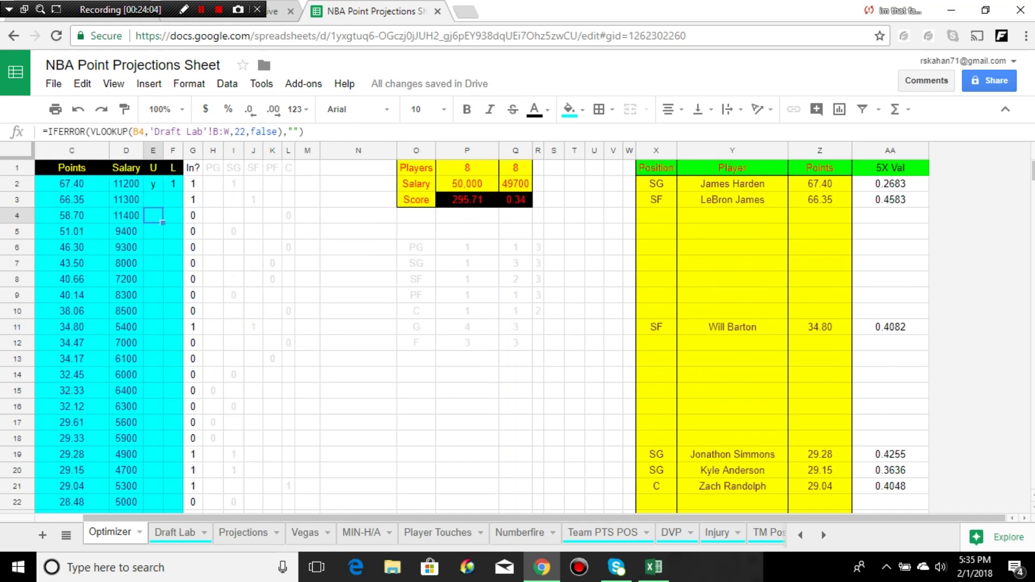
scroll(479, 334, "down", 3)
scroll(480, 334, "down", 4)
scroll(479, 334, "up", 7)
- Examine the average 5X percentage formula in M1 of the Vegas sheet and return to the Optimizer sheet
left_click(306, 533)
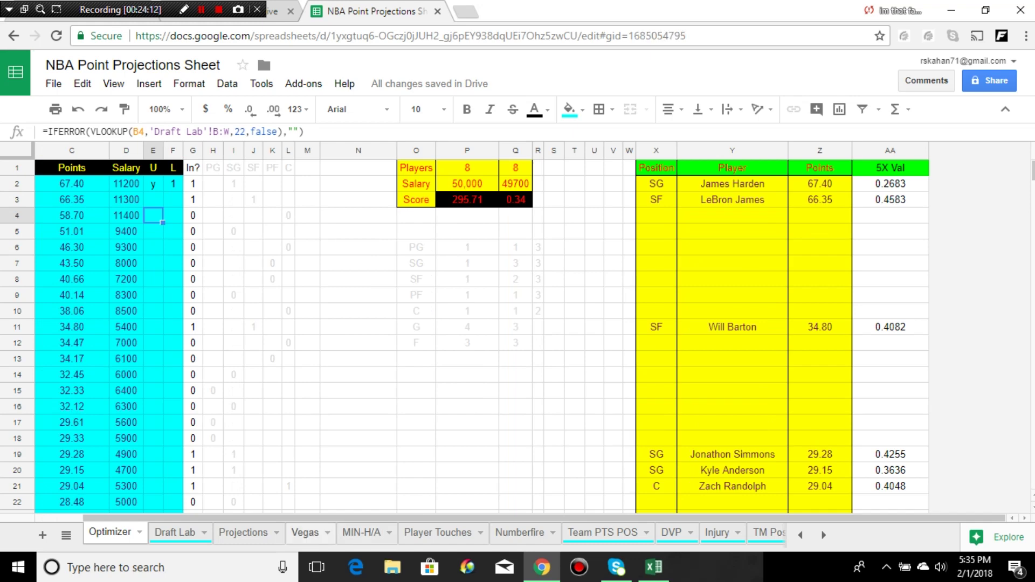
scroll(518, 334, "right", 3)
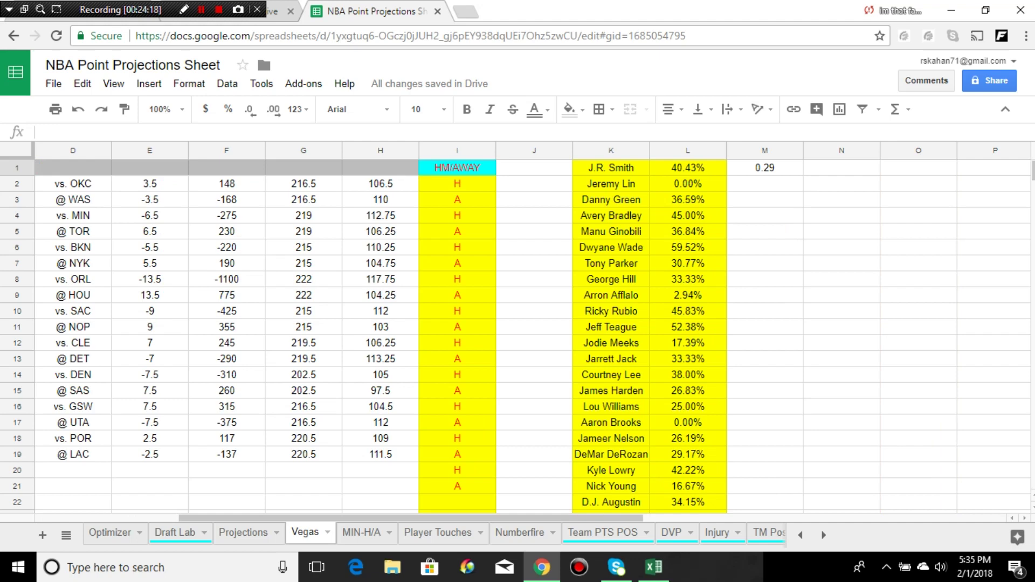
left_click(764, 167)
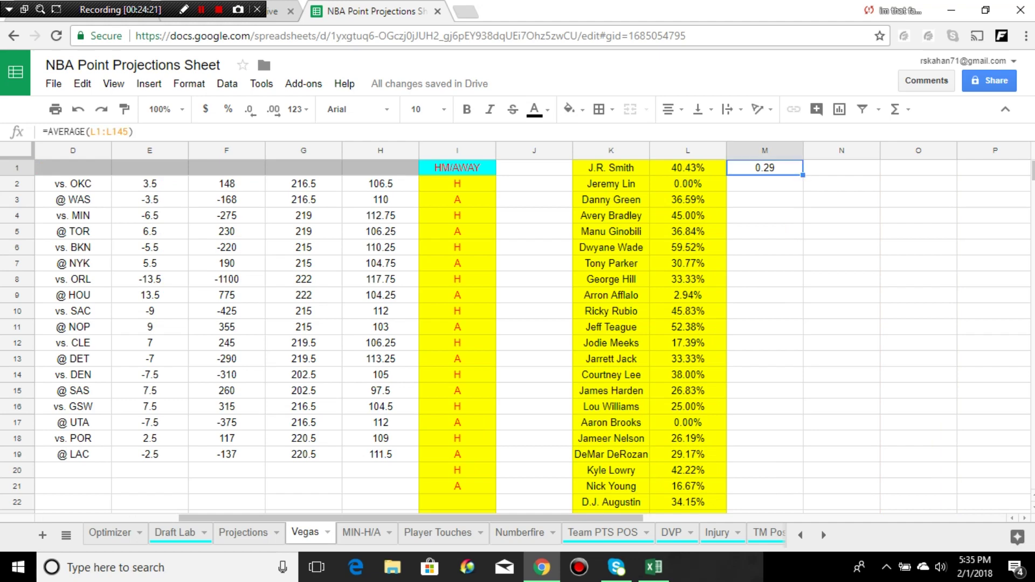
left_click(243, 532)
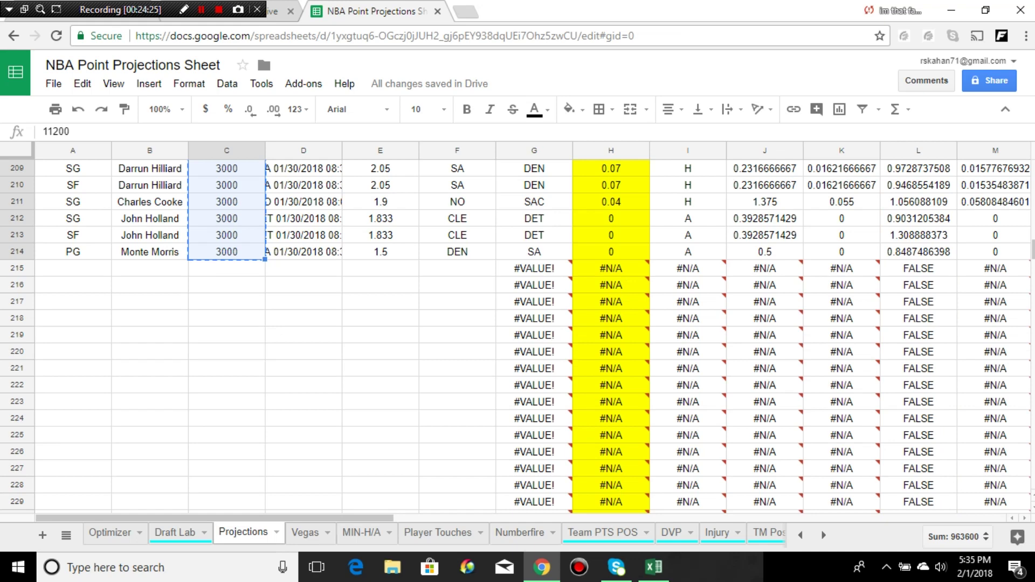
key("ctrl+shift+Page_Up")
key("ctrl+shift+Page_Up")
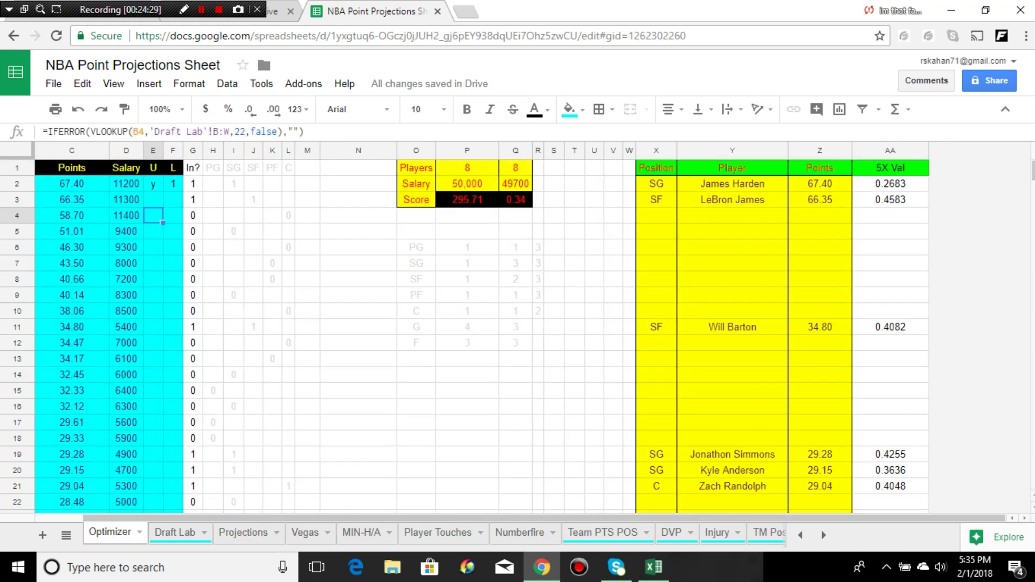
- Inspect the lineup's average 5X value formula in Q3 of the Optimizer sheet
left_click(515, 200)
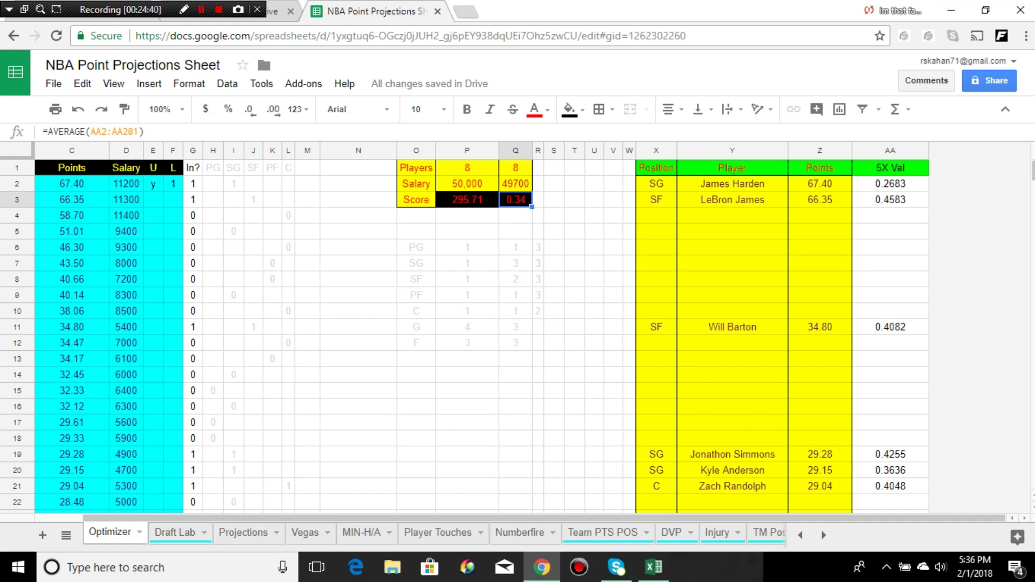
left_click_drag(467, 263, 820, 278)
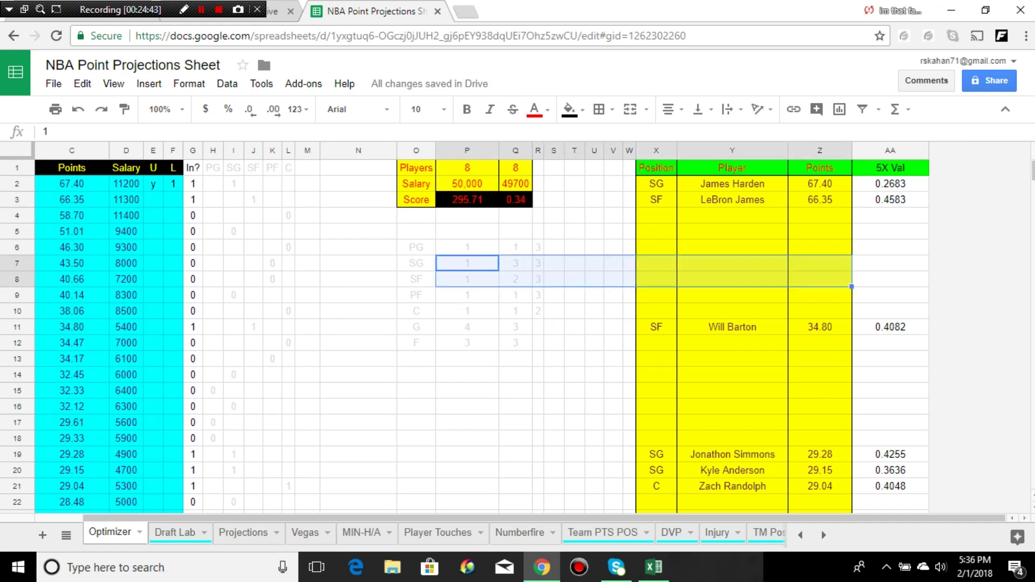
left_click(574, 374)
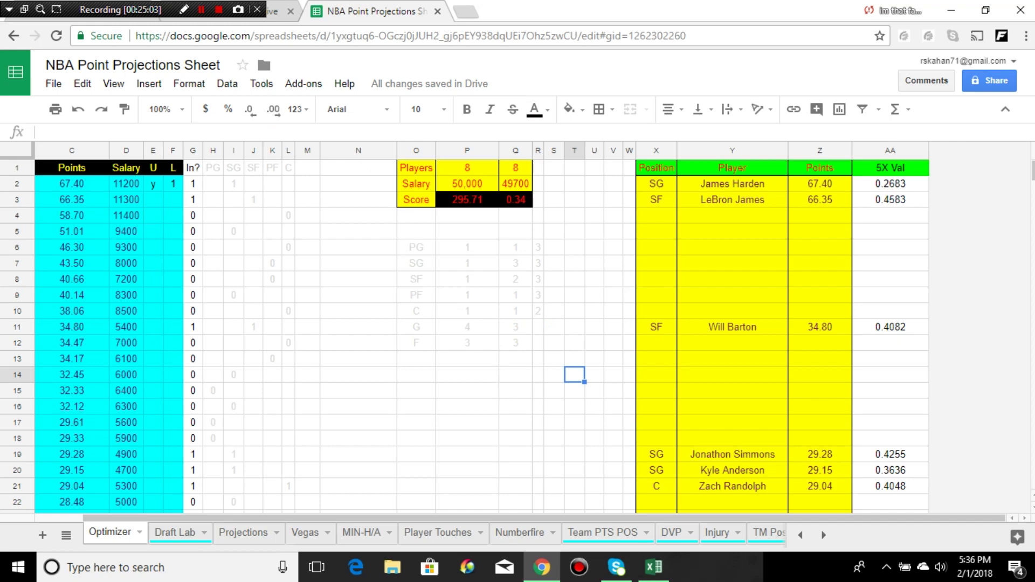
left_click(574, 438)
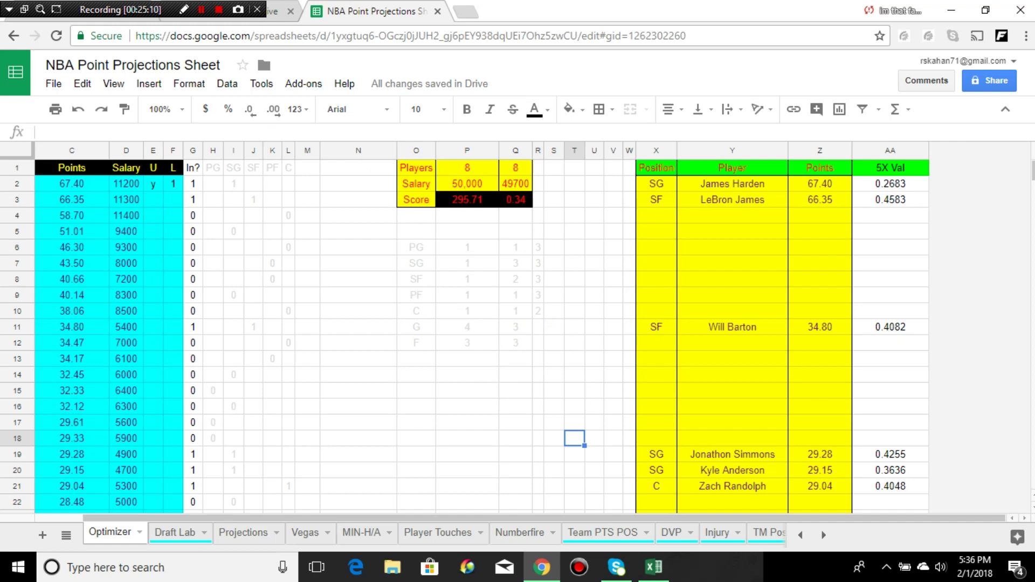
- Review the Projections sheet's columns from Position to Points Diff and the Draft Lab sheet, then return to the Optimizer sheet
left_click(243, 531)
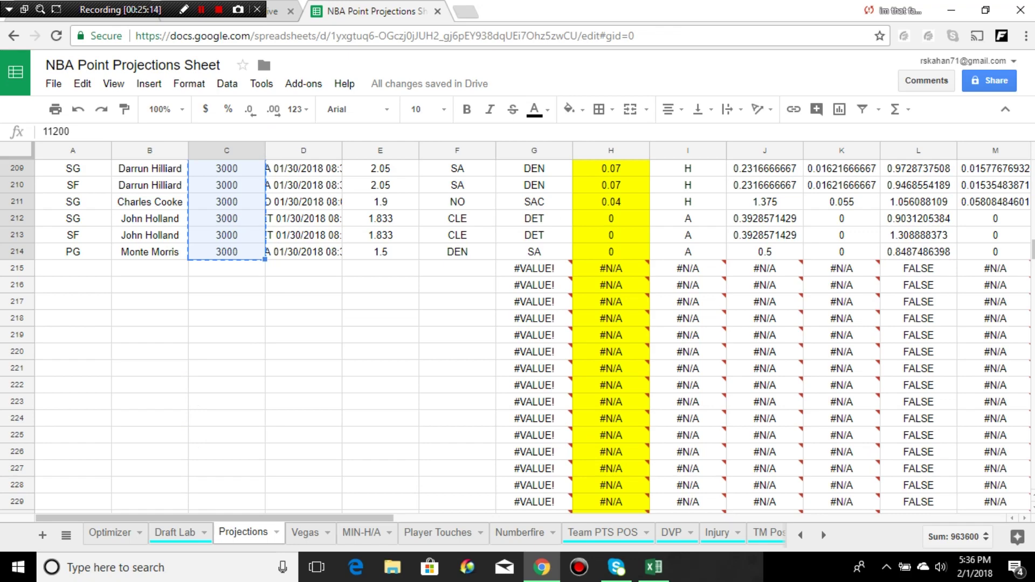
scroll(517, 334, "up", 20)
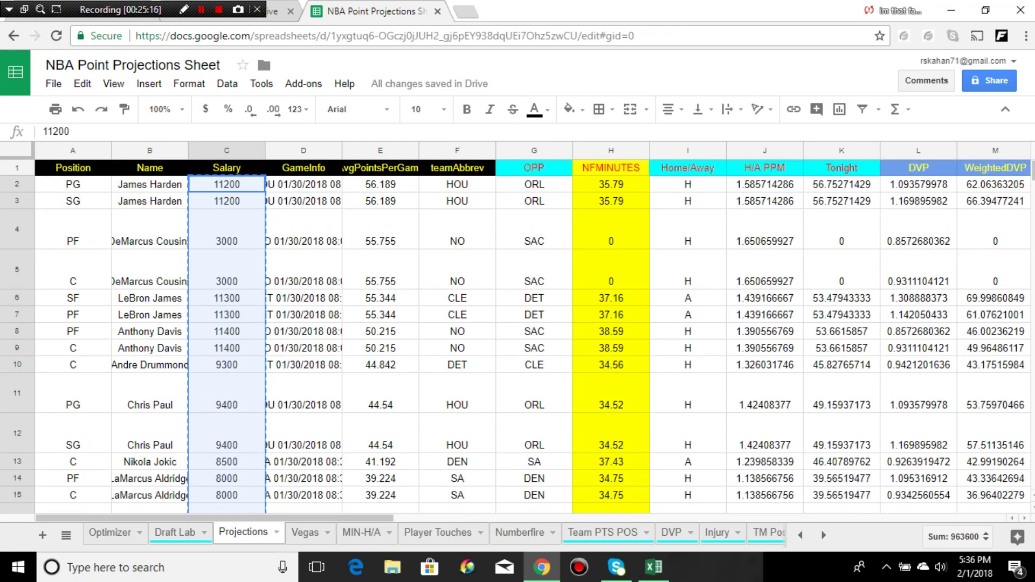
scroll(517, 334, "right", 9)
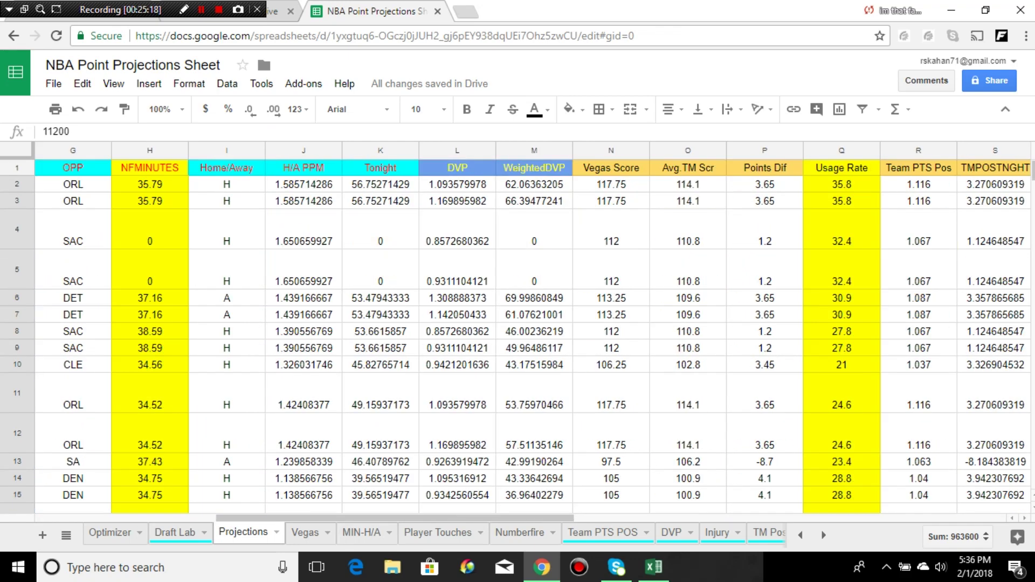
scroll(517, 334, "right", 9)
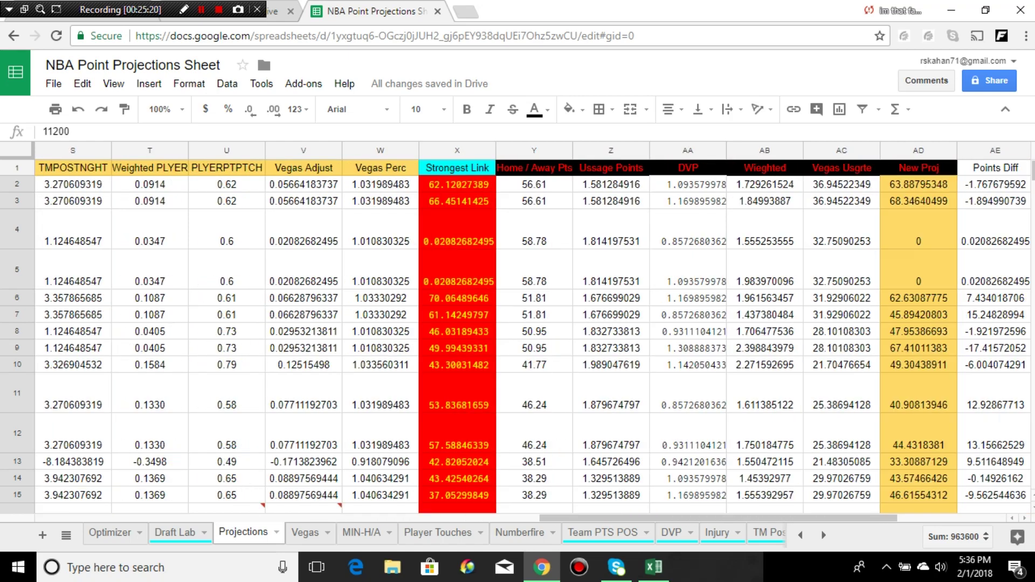
scroll(517, 335, "right", 2)
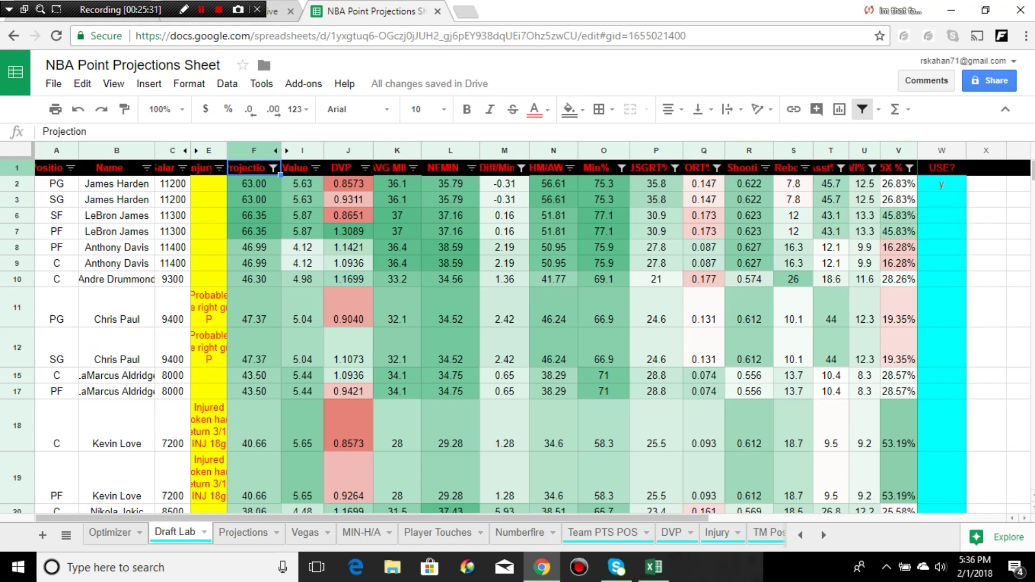
left_click(110, 532)
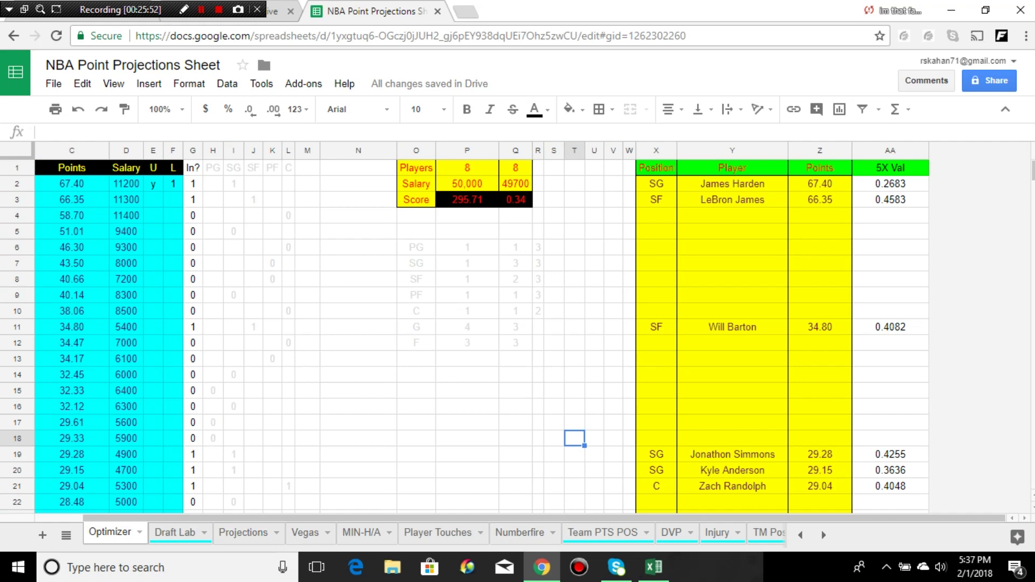
- Look over the Projections sheet's Strongest Link to INJURY Report columns and the Draft Lab sheet, and return to the Optimizer sheet
left_click(243, 532)
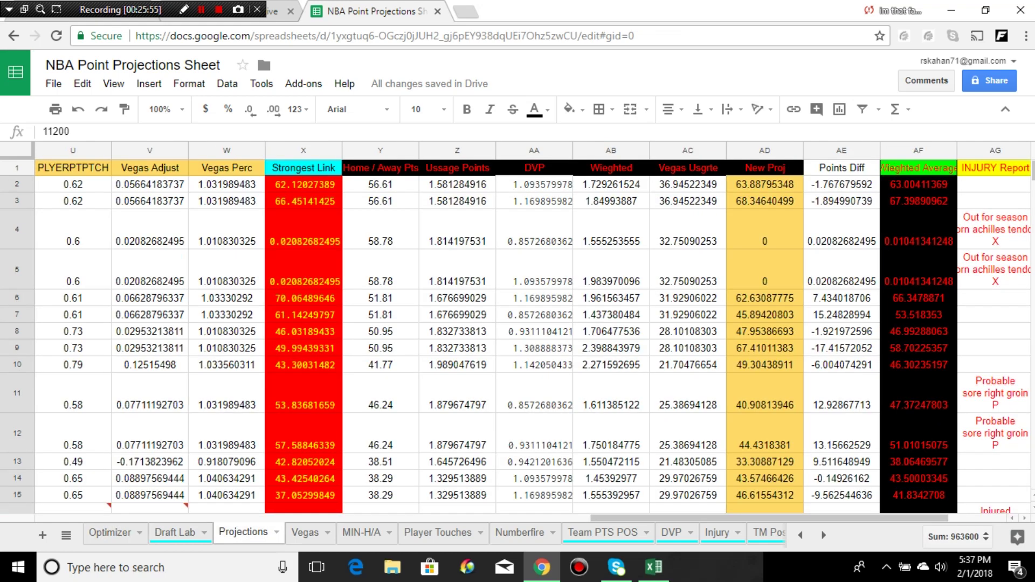
left_click(176, 533)
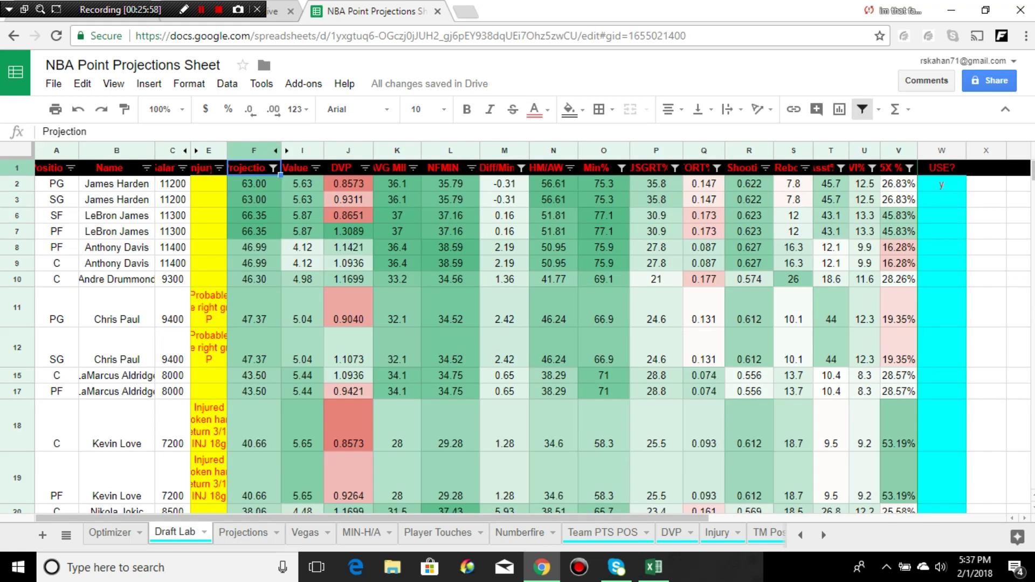
left_click(110, 533)
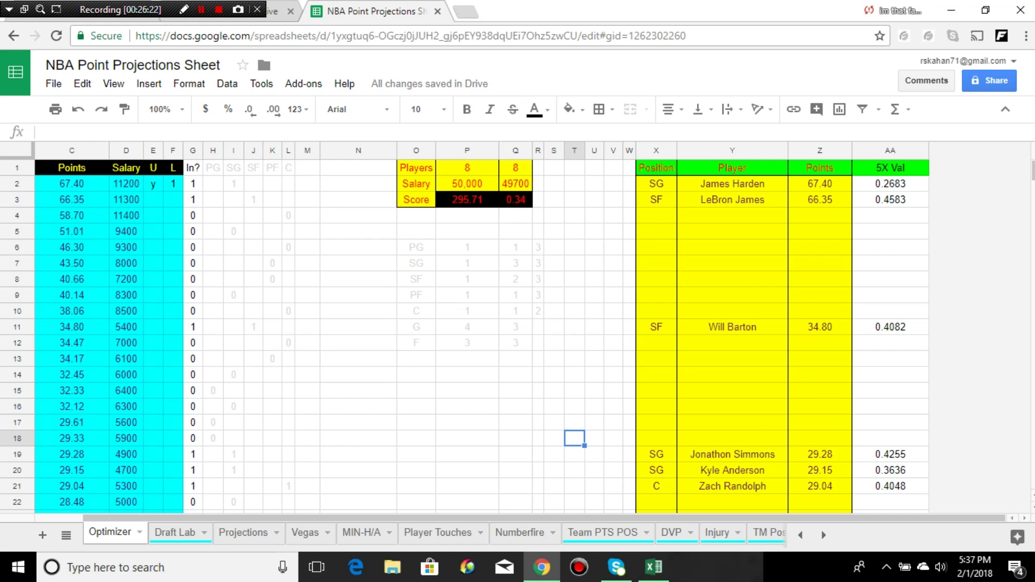
- Review the Projections sheet back to its Position column, examine the Draft Lab player statistics, and return to the Optimizer sheet
key("ctrl+shift+Page_Down")
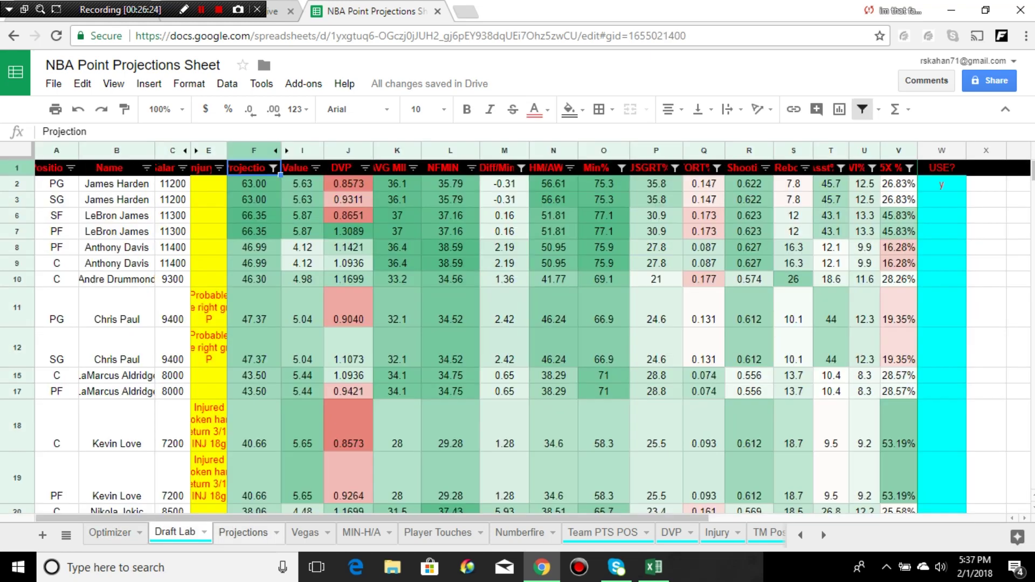
key("ctrl+shift+Page_Down")
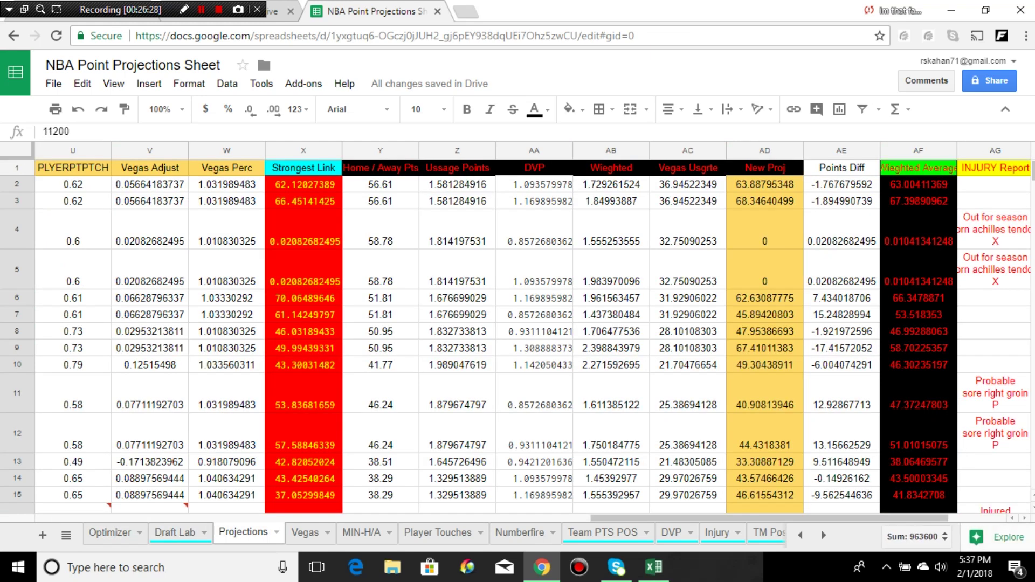
scroll(518, 334, "left", 15)
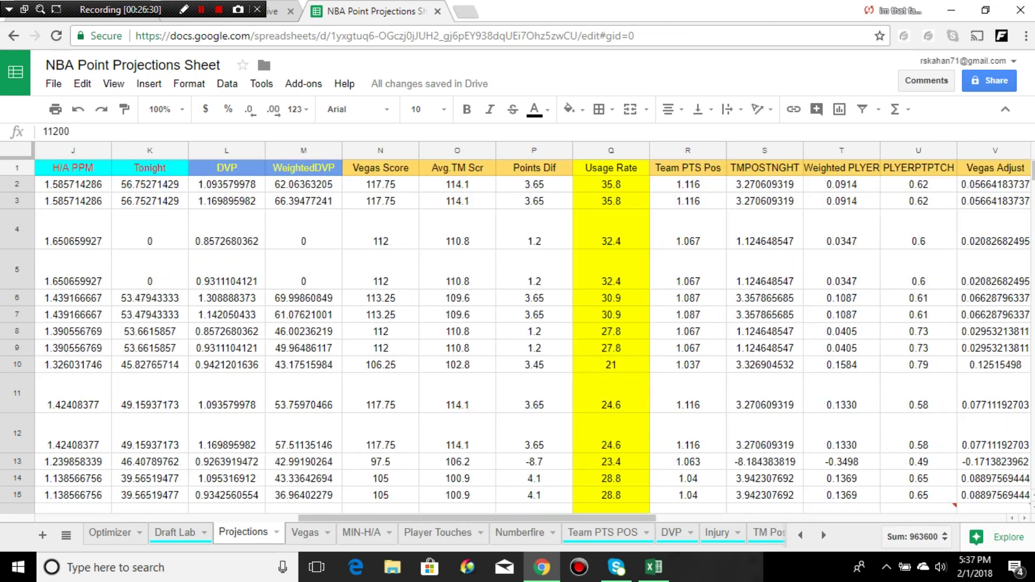
scroll(517, 334, "left", 5)
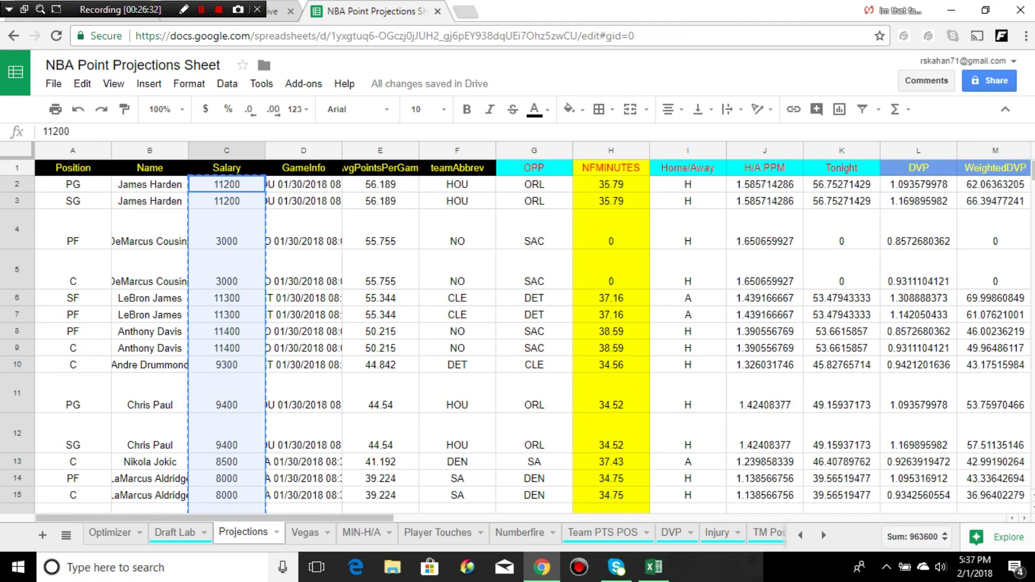
left_click(186, 531)
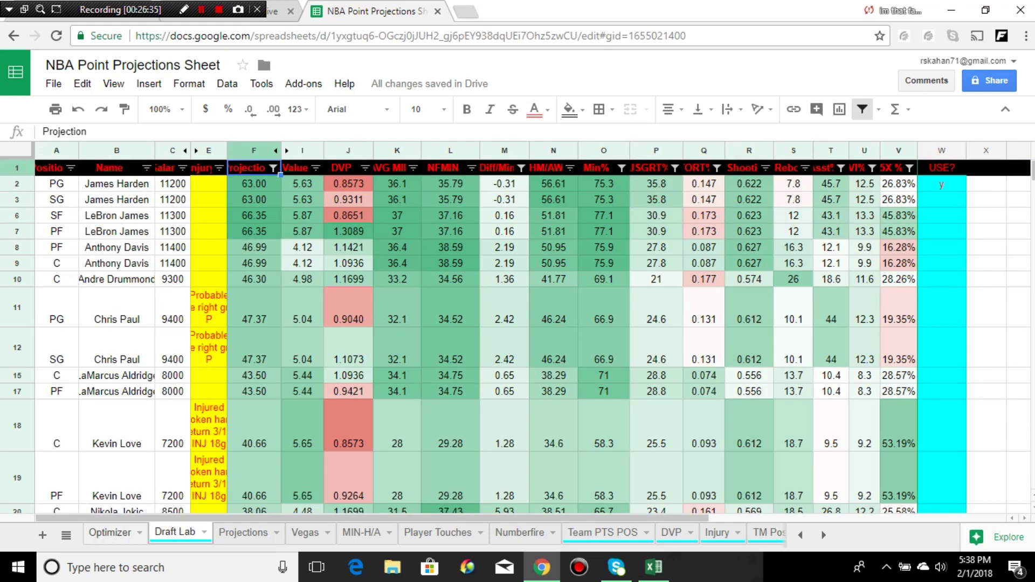
left_click(110, 532)
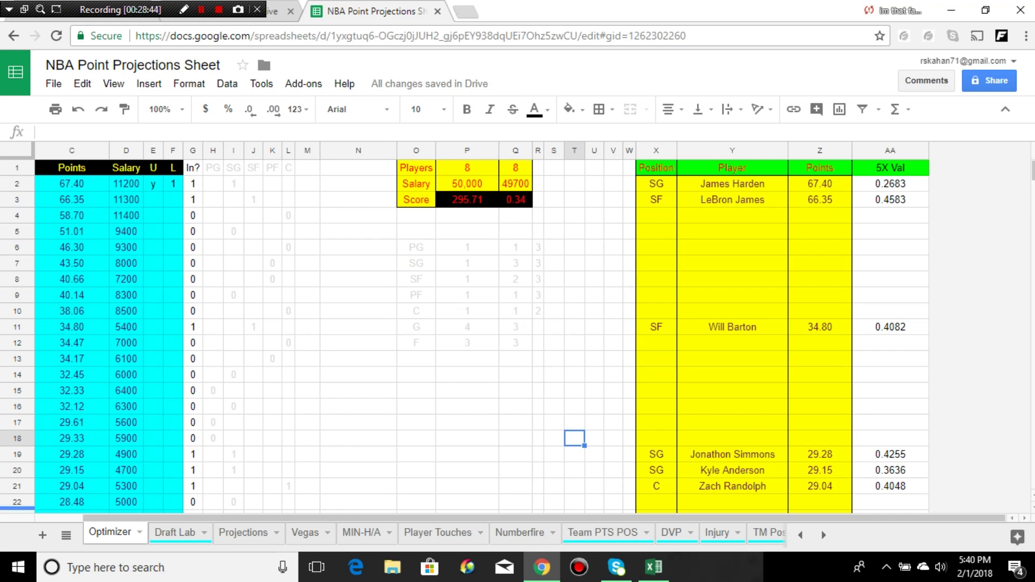
- Inspect the 5X Val lookup formula in cell AI5 of the Projections sheet
left_click(175, 532)
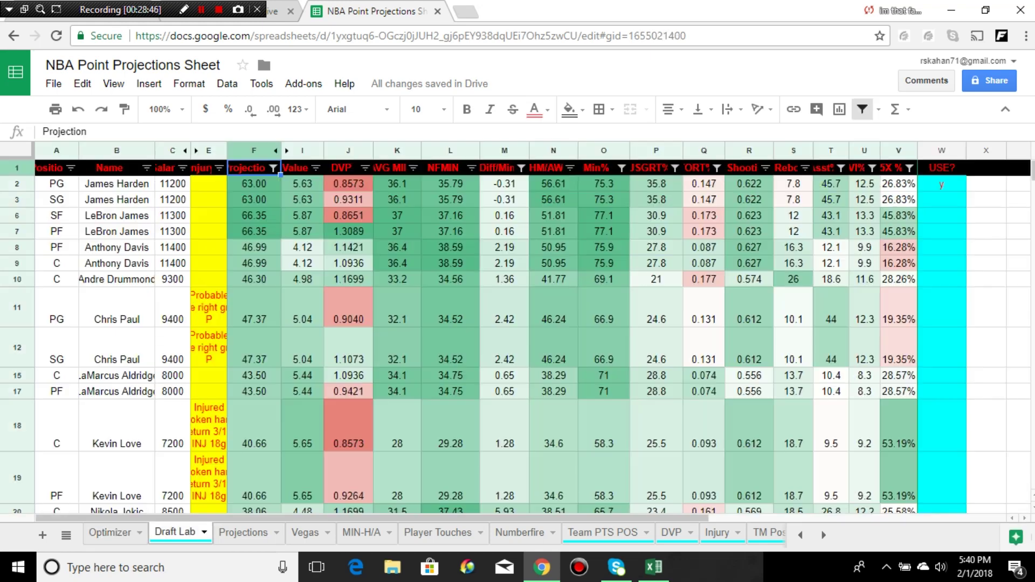
left_click(243, 532)
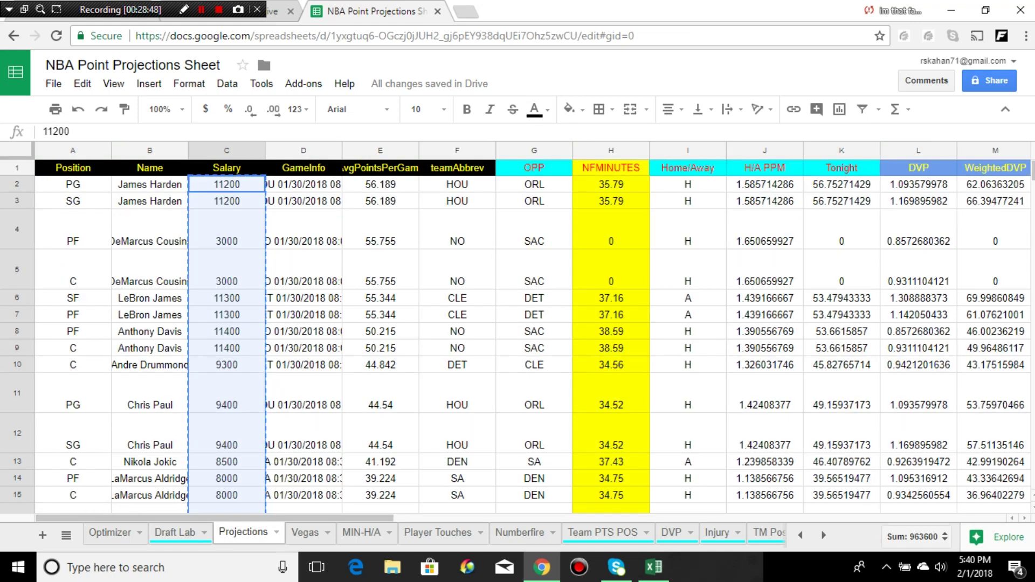
left_click(72, 270)
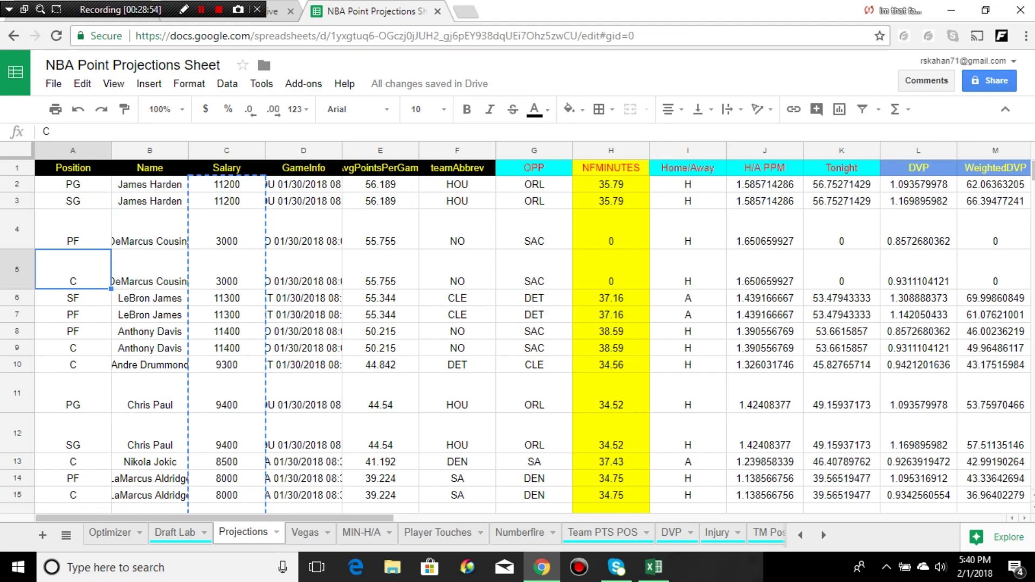
scroll(534, 334, "right", 6)
scroll(534, 335, "right", 5)
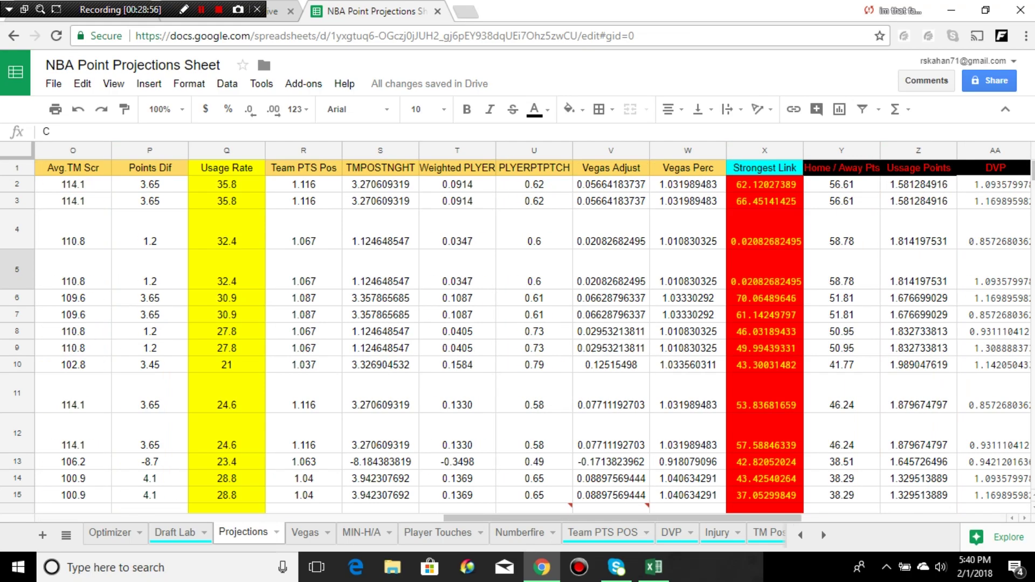
scroll(533, 334, "right", 2)
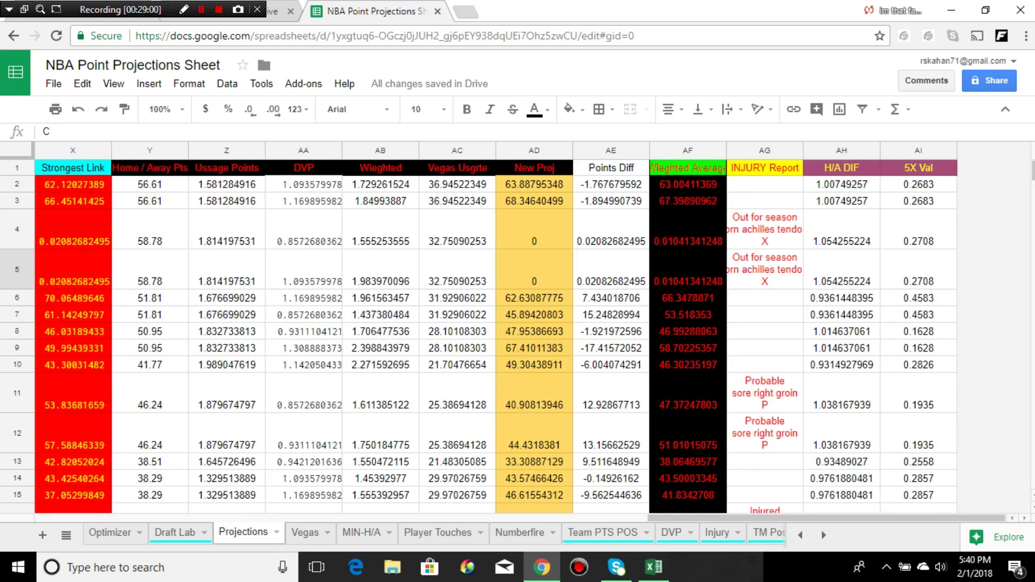
left_click(918, 269)
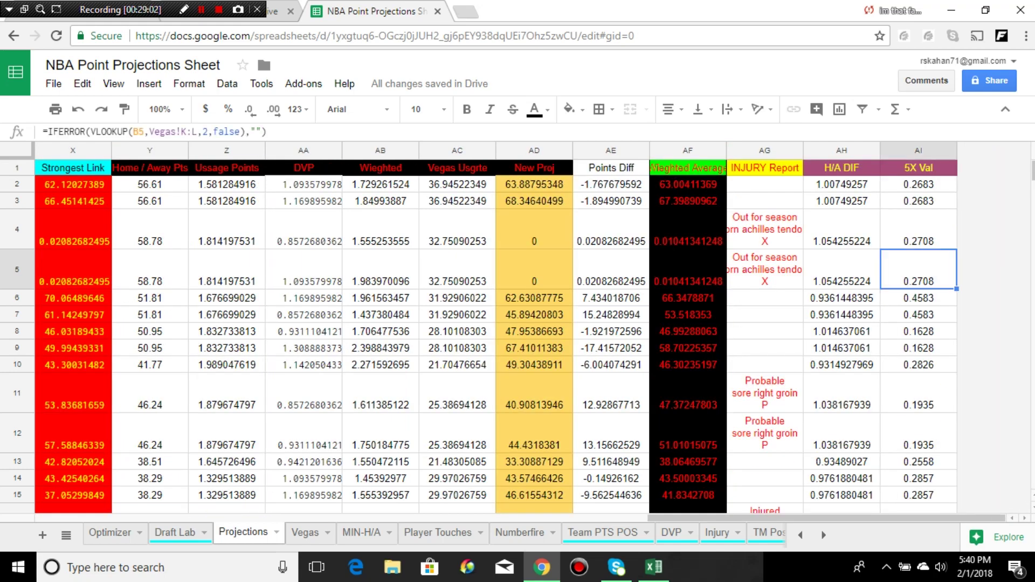